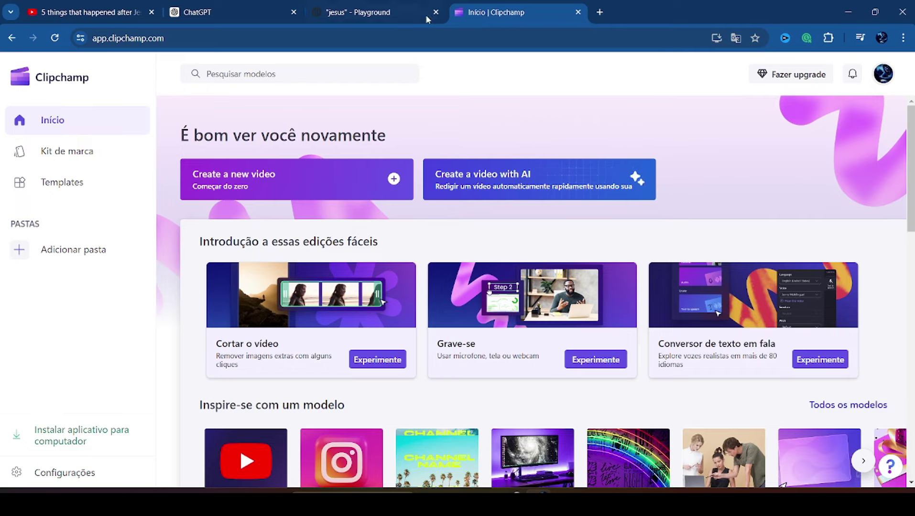
# Switch to ChatGPT and open the "Five Things After Jesus" conversation at the beginning of the generated script.
pyautogui.click(201, 14)
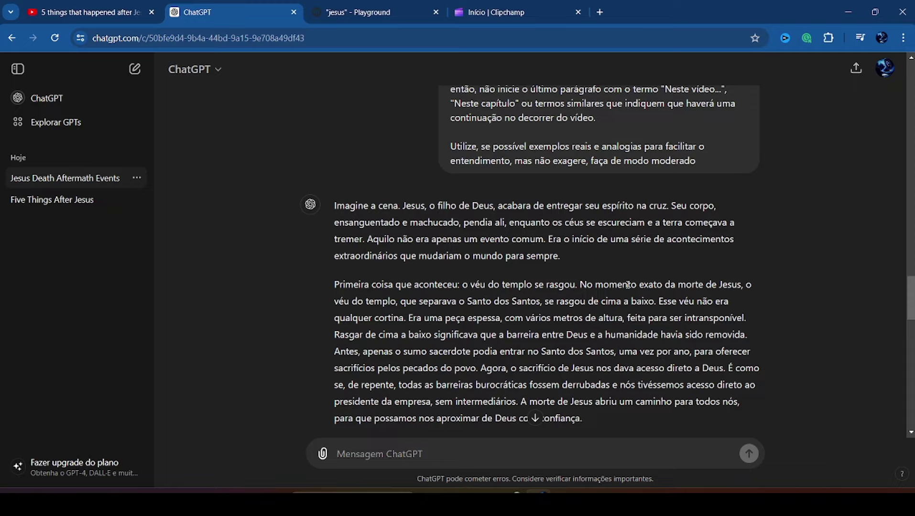
pyautogui.click(77, 207)
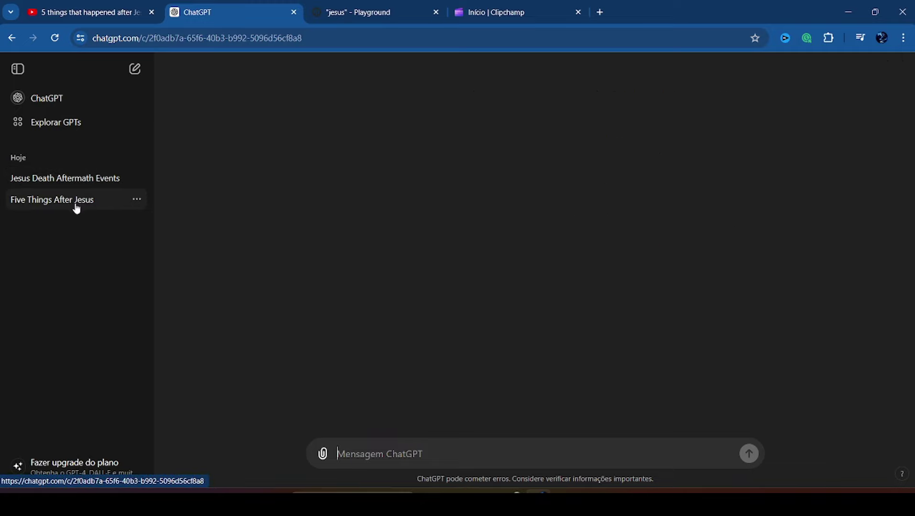
pyautogui.scroll(15, 573, 353)
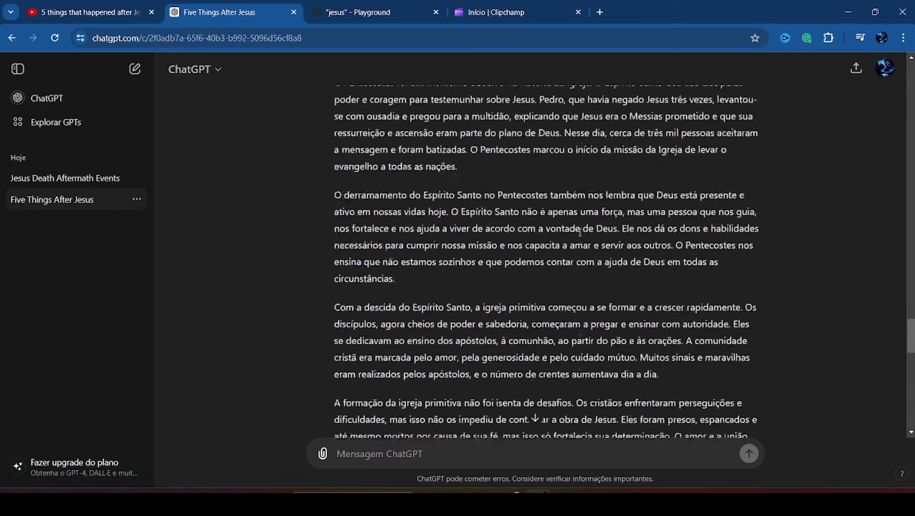
pyautogui.scroll(15, 580, 233)
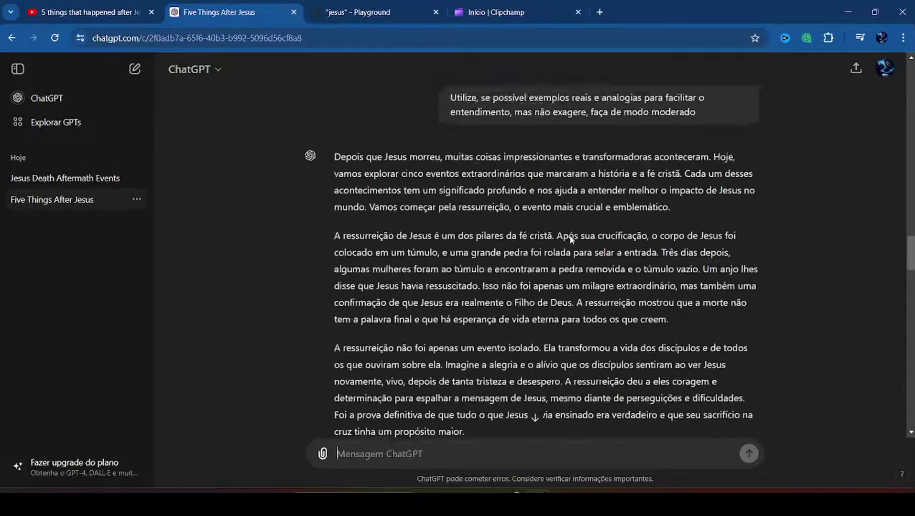
pyautogui.scroll(4, 571, 239)
pyautogui.scroll(-2, 428, 235)
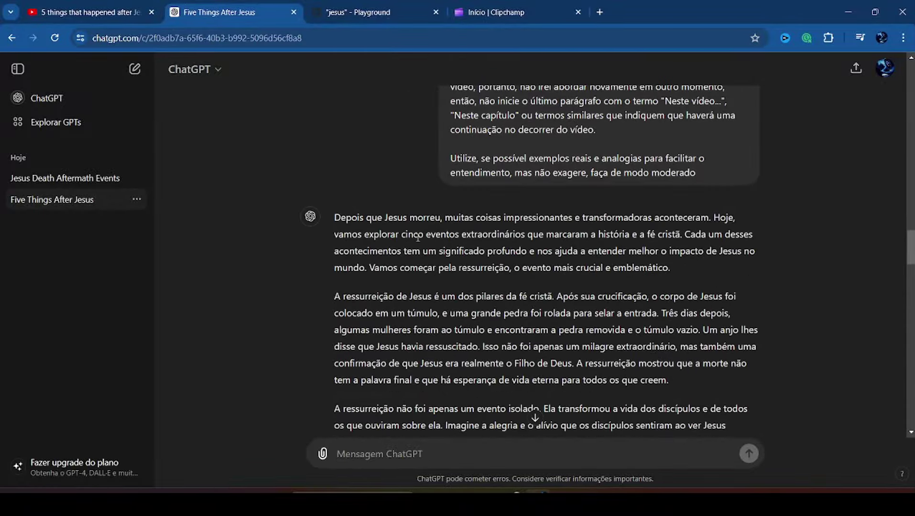
# Switch to Clipchamp, create a new video from scratch and add a text-to-speech clip to the timeline.
pyautogui.click(523, 13)
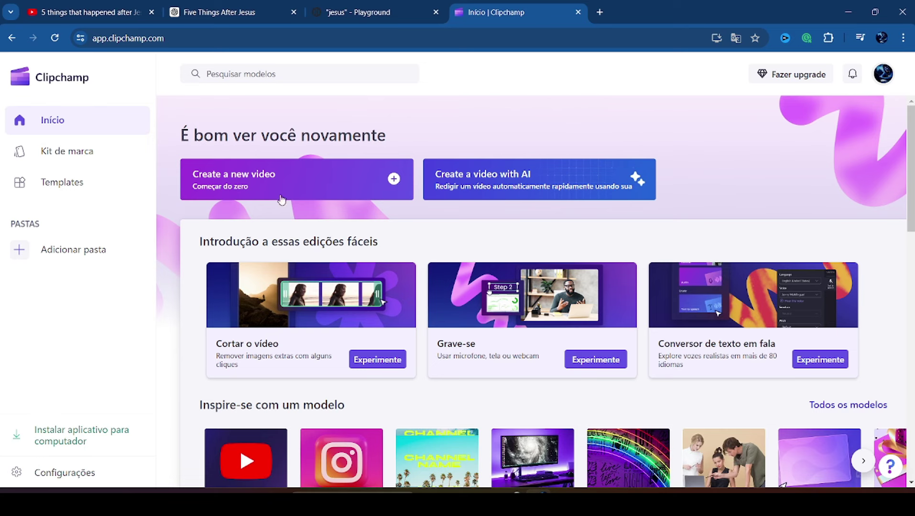
pyautogui.click(266, 184)
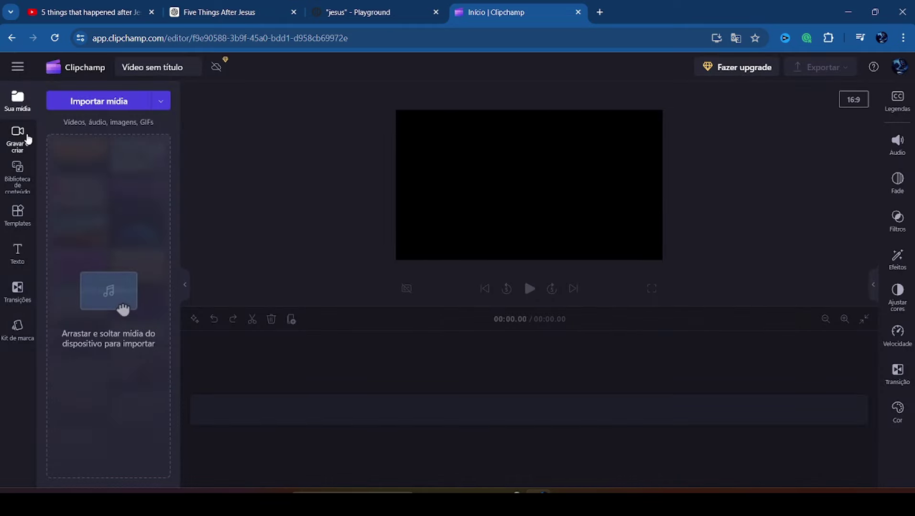
pyautogui.click(20, 138)
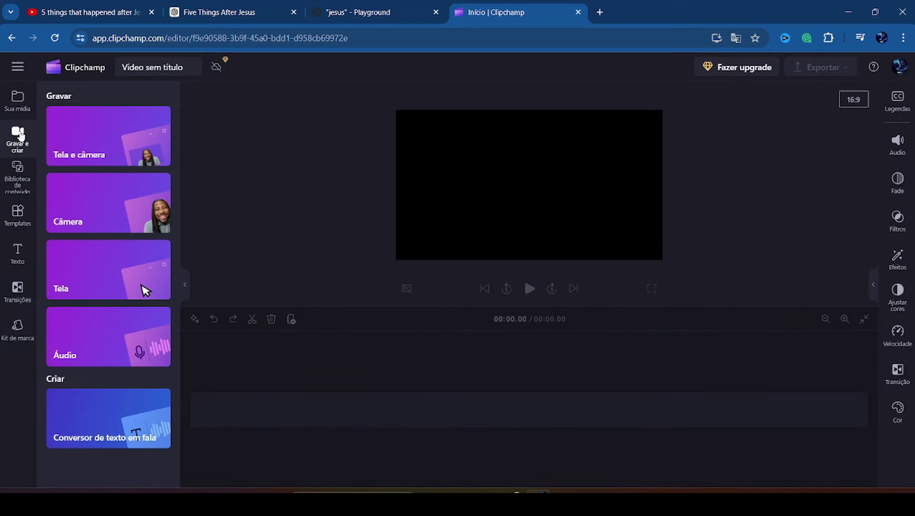
pyautogui.click(91, 430)
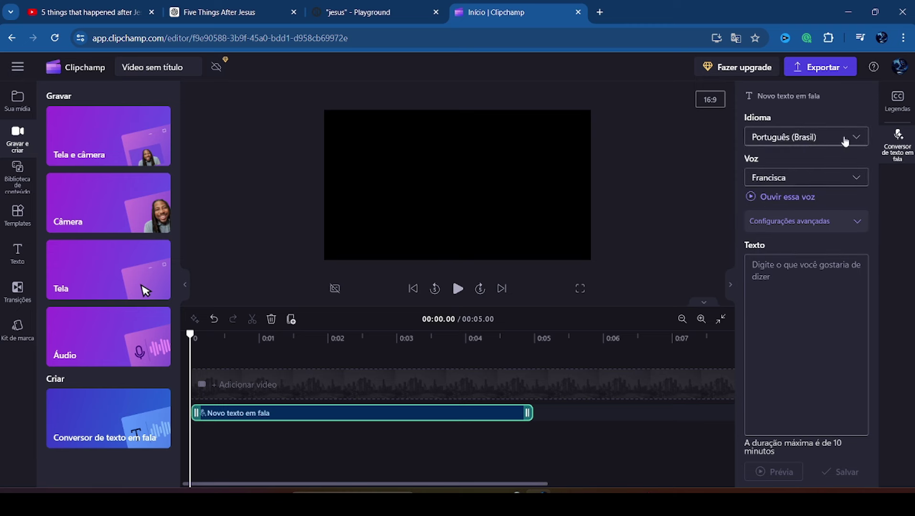
# Set the voice of the new text-to-speech clip to Brian Multilingual.
pyautogui.click(855, 184)
pyautogui.scroll(-3, 811, 240)
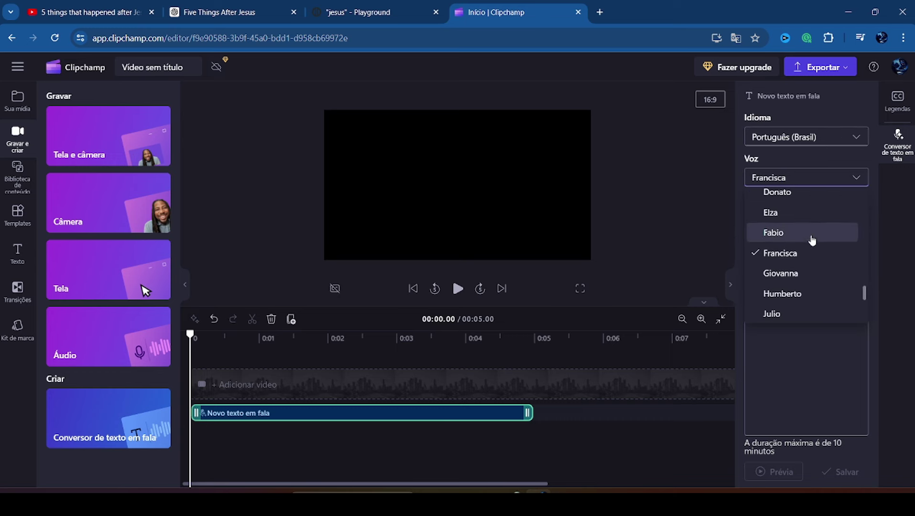
pyautogui.scroll(5, 812, 239)
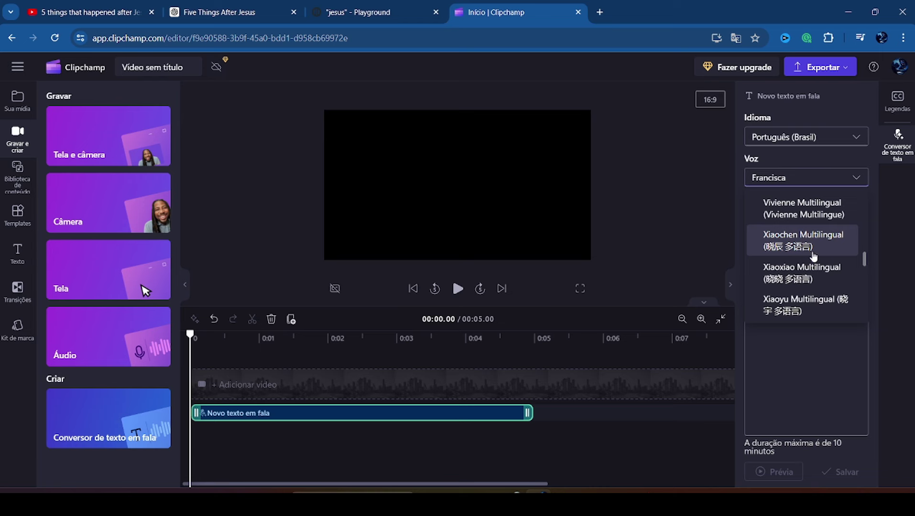
pyautogui.click(813, 257)
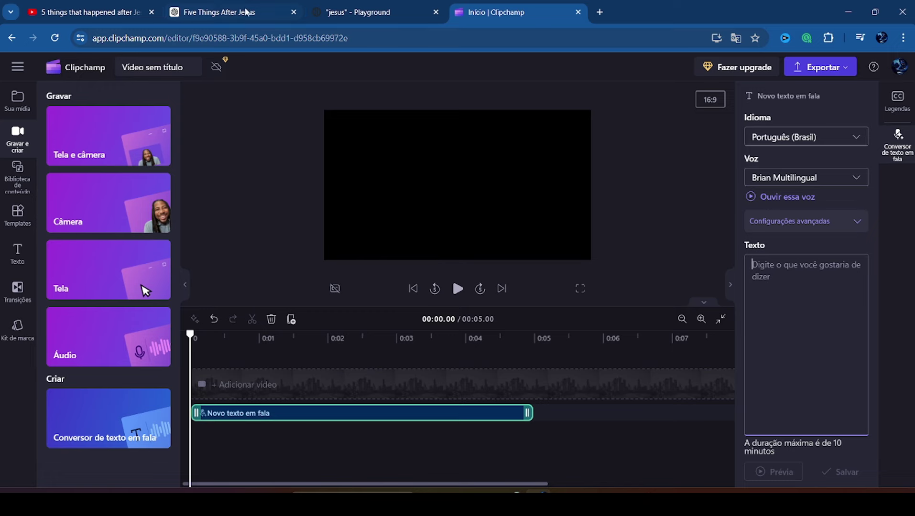
# In ChatGPT, copy the first part of the script, from "Depois que Jesus morreu" through "evangelho a todas as nações.".
pyautogui.click(230, 12)
pyautogui.click(345, 216)
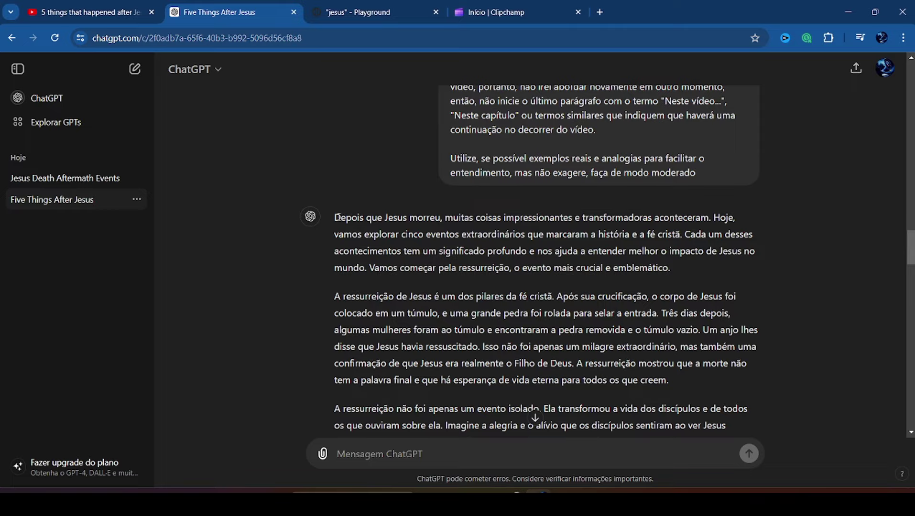
pyautogui.moveTo(337, 221); pyautogui.dragTo(465, 240)
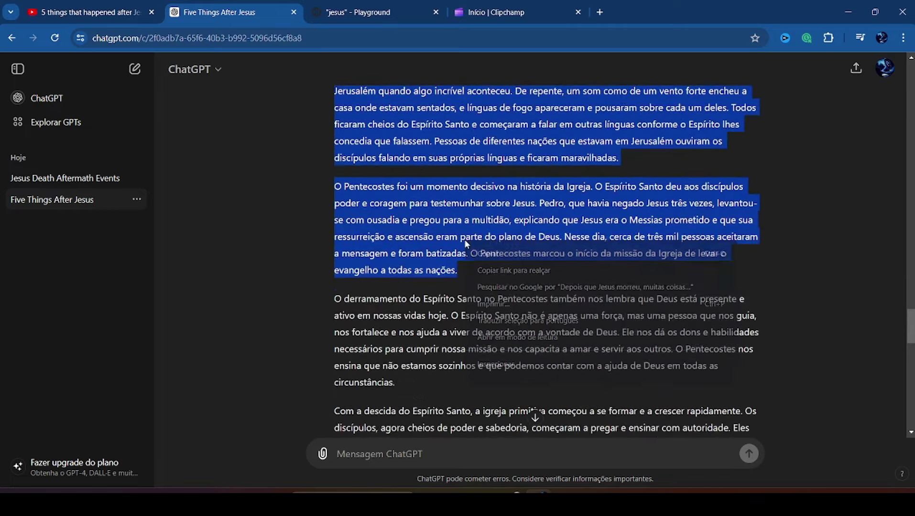
pyautogui.rightClick(466, 244)
pyautogui.click(502, 254)
# Back in Clipchamp, paste the copied script part as the text-to-speech text and save it to generate the narration.
pyautogui.click(492, 12)
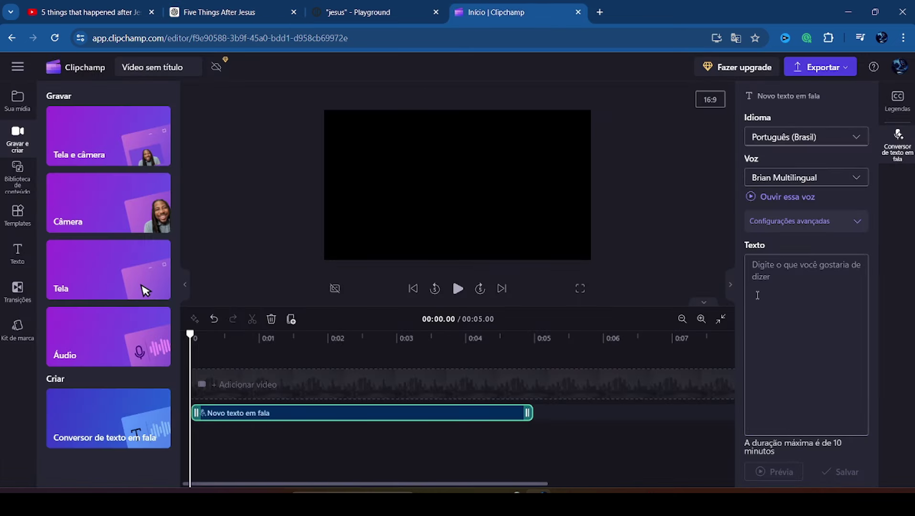
pyautogui.click(772, 276)
pyautogui.hotkey('ctrl', 'v')
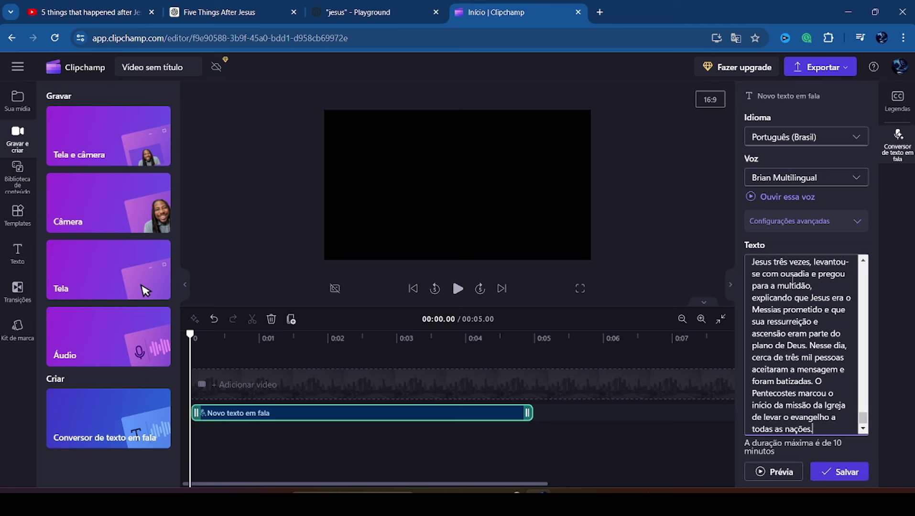
pyautogui.click(836, 472)
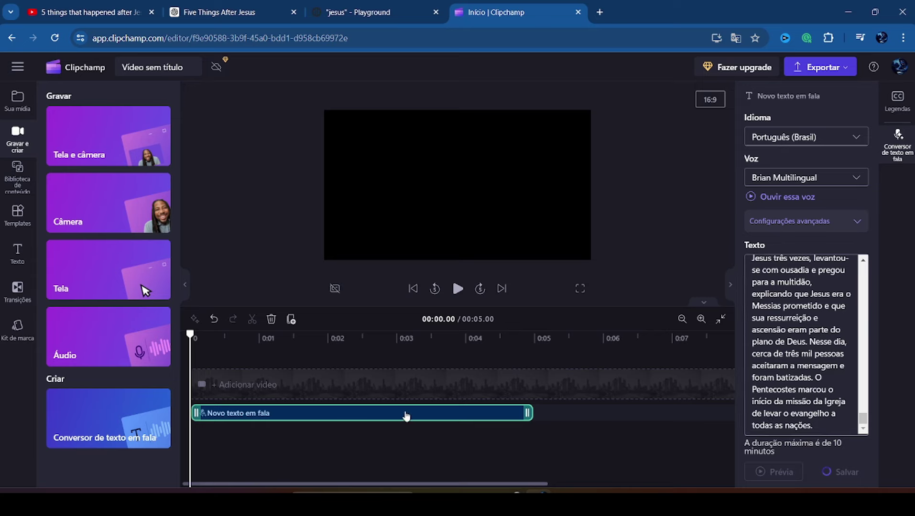
# In ChatGPT, copy the rest of the script, from "O derramamento do Espírito Santo" to its last paragraph.
pyautogui.click(257, 13)
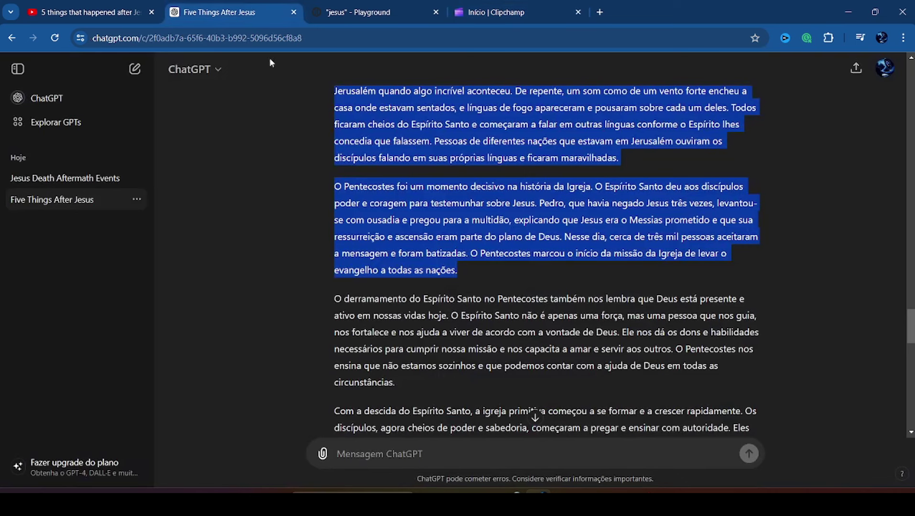
pyautogui.moveTo(334, 300); pyautogui.dragTo(582, 373)
pyautogui.scroll(-10, 435, 326)
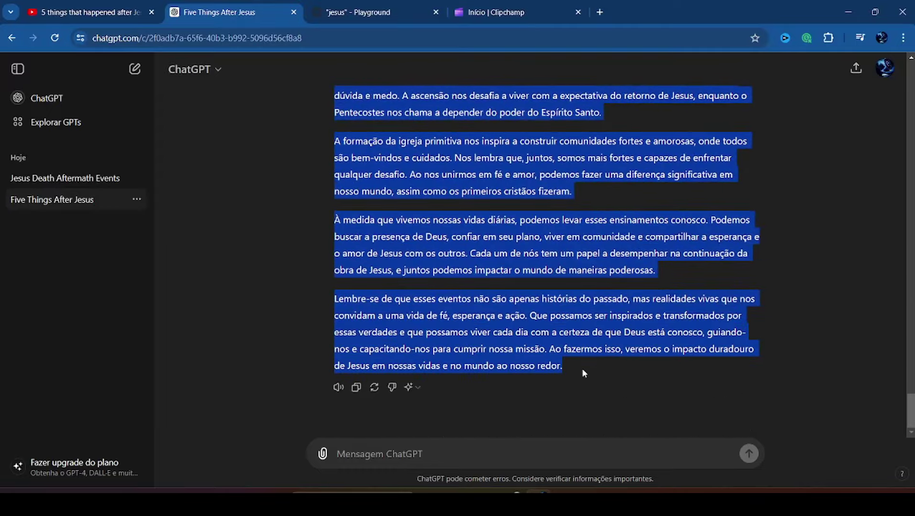
pyautogui.rightClick(531, 351)
pyautogui.click(564, 215)
# Return to Clipchamp and listen to the opening seconds of the generated first narration clip.
pyautogui.click(510, 15)
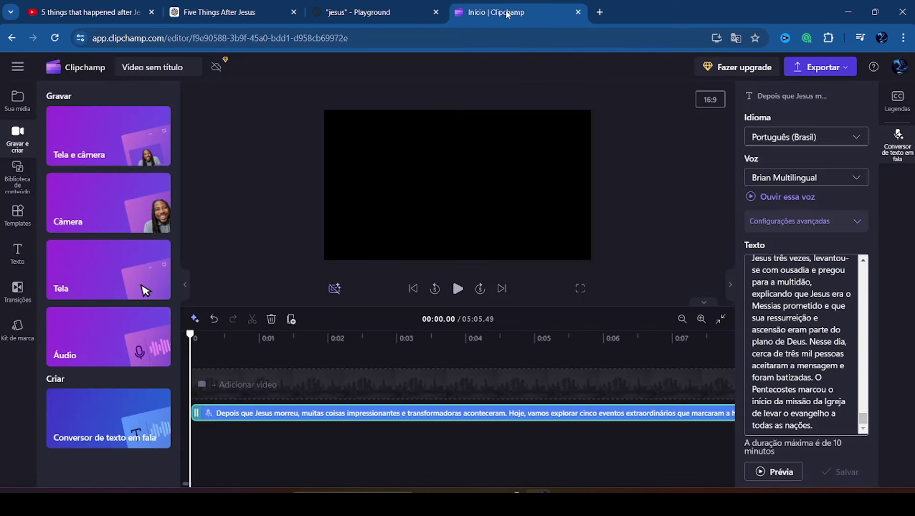
pyautogui.click(682, 319)
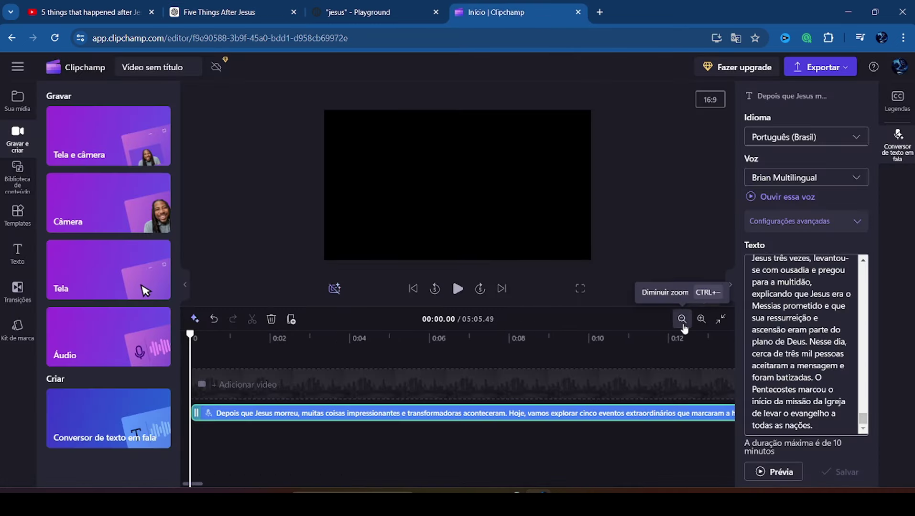
pyautogui.click(682, 319)
pyautogui.click(682, 318)
pyautogui.click(682, 319)
pyautogui.click(682, 319)
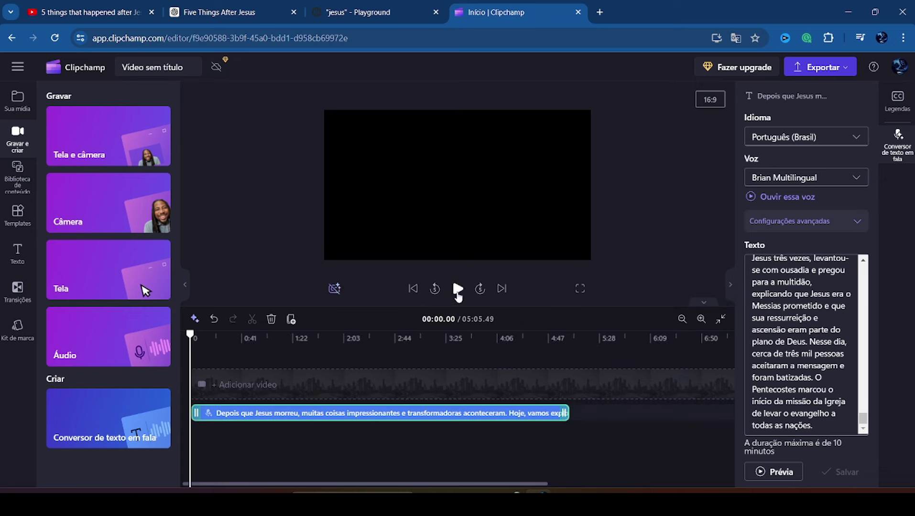
pyautogui.click(458, 293)
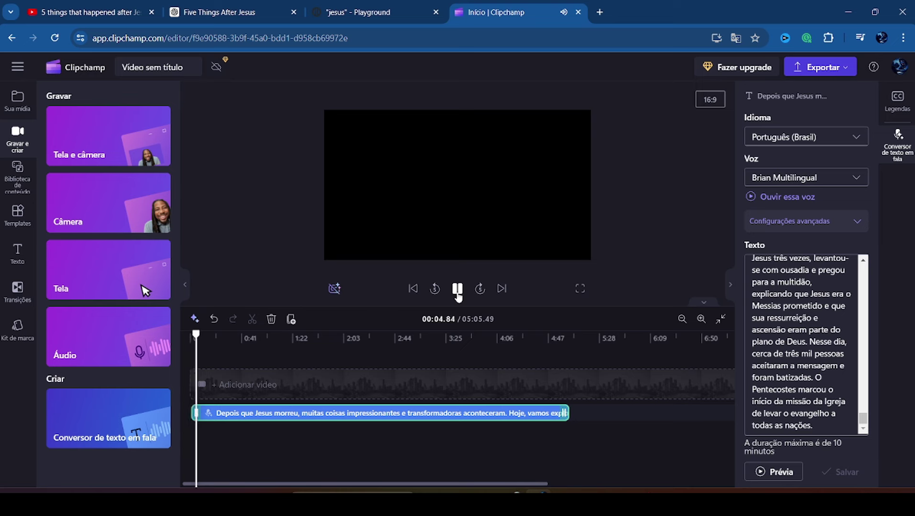
pyautogui.click(457, 293)
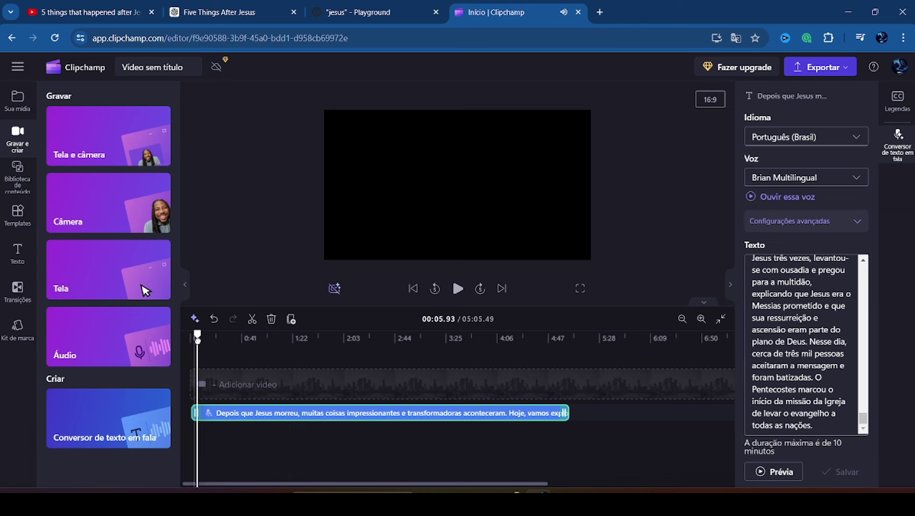
# Add a second text-to-speech clip at the end of the first narration, paste the remaining script into it and save it.
pyautogui.moveTo(198, 387); pyautogui.dragTo(586, 398)
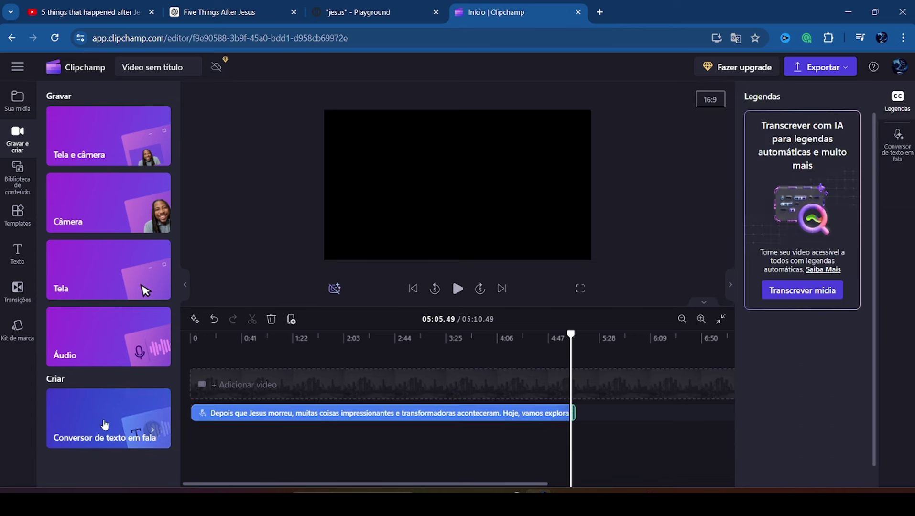
pyautogui.click(702, 319)
pyautogui.click(701, 320)
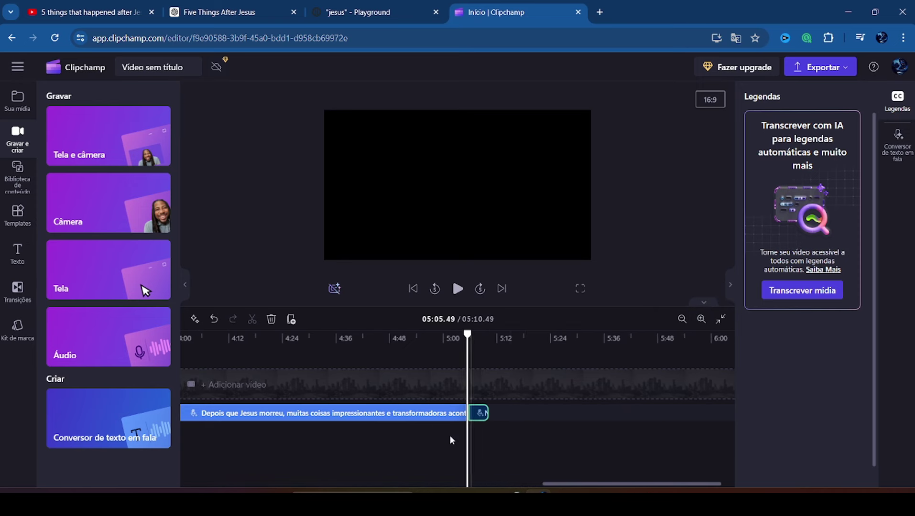
pyautogui.click(484, 414)
pyautogui.click(793, 269)
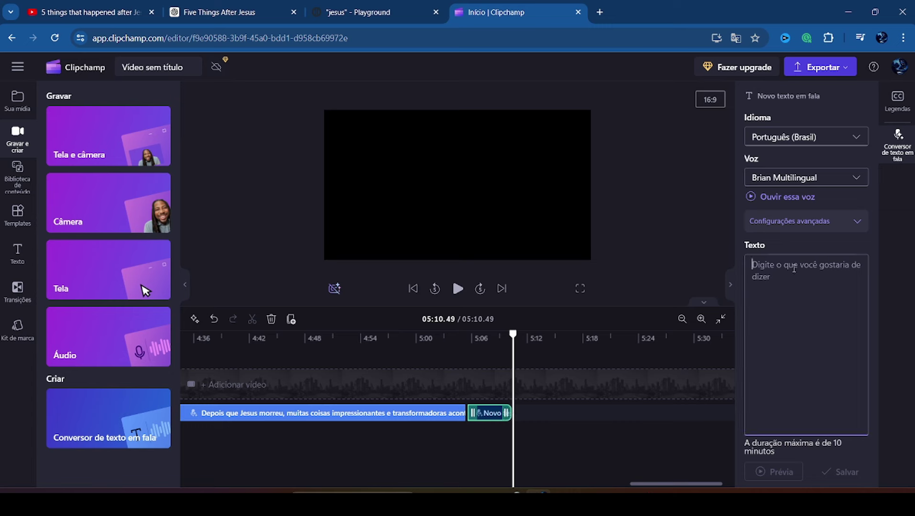
pyautogui.hotkey('ctrl', 'v')
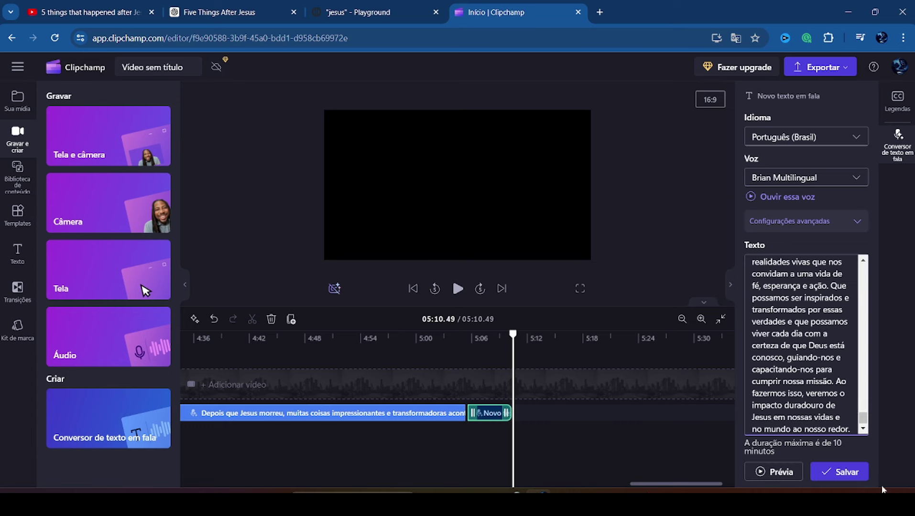
pyautogui.click(847, 472)
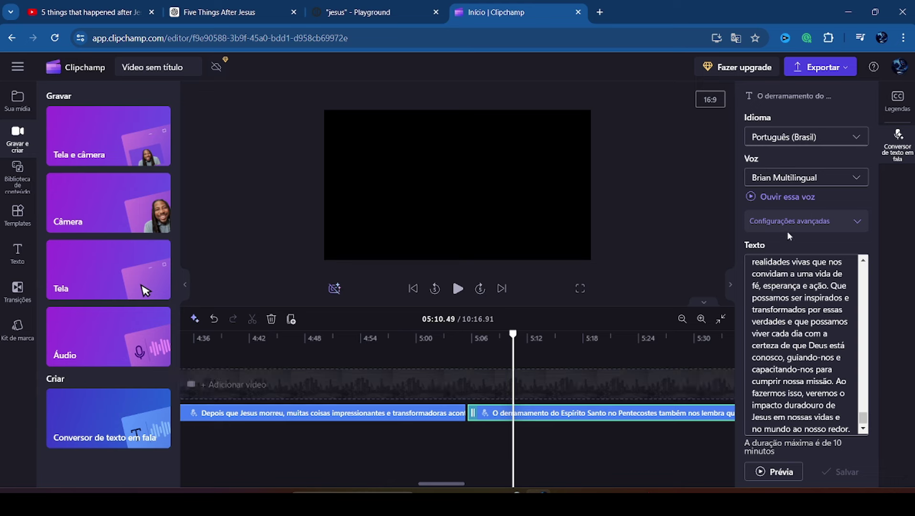
# Listen to a few seconds of the second narration clip with the whole timeline in view.
pyautogui.click(683, 320)
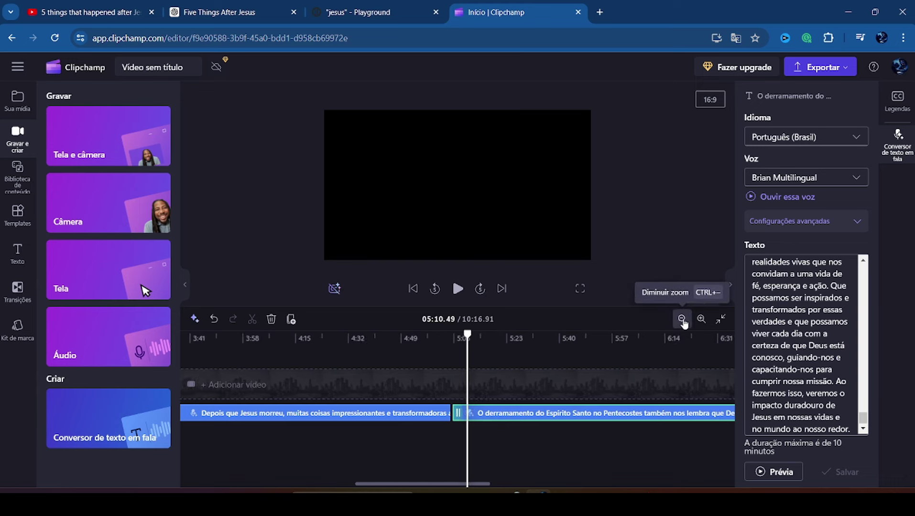
pyautogui.click(682, 319)
pyautogui.click(682, 319)
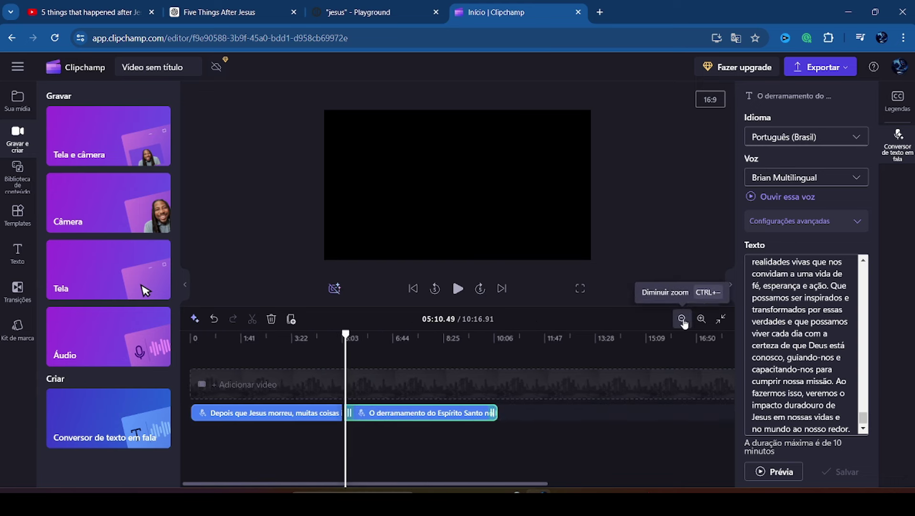
pyautogui.click(457, 290)
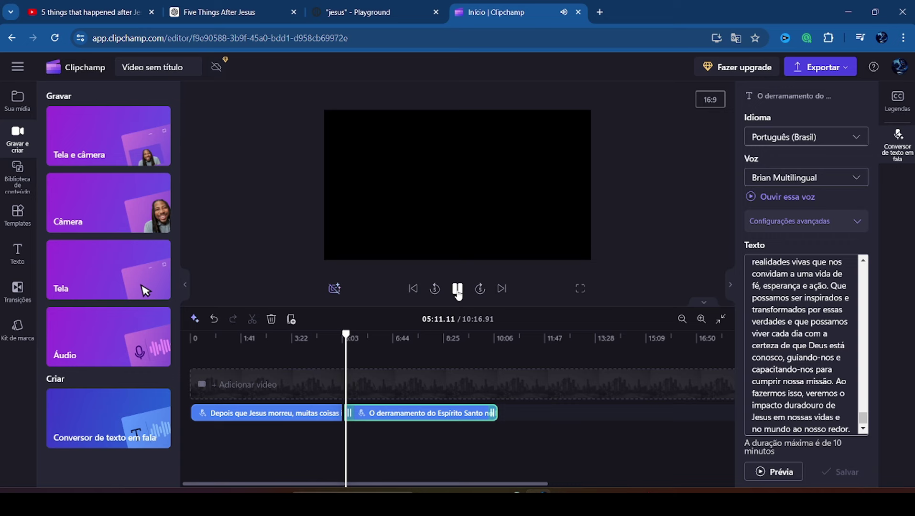
pyautogui.click(458, 289)
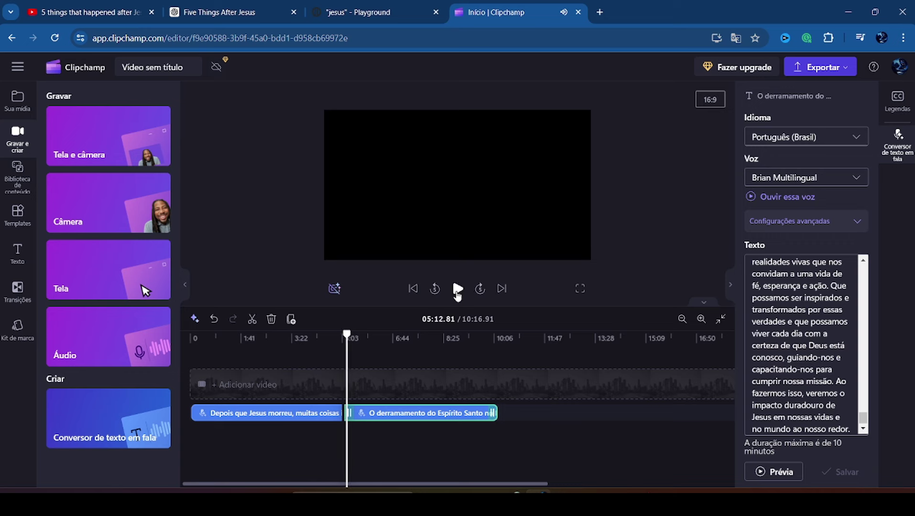
# Export the narration project as a 480p video.
pyautogui.click(816, 69)
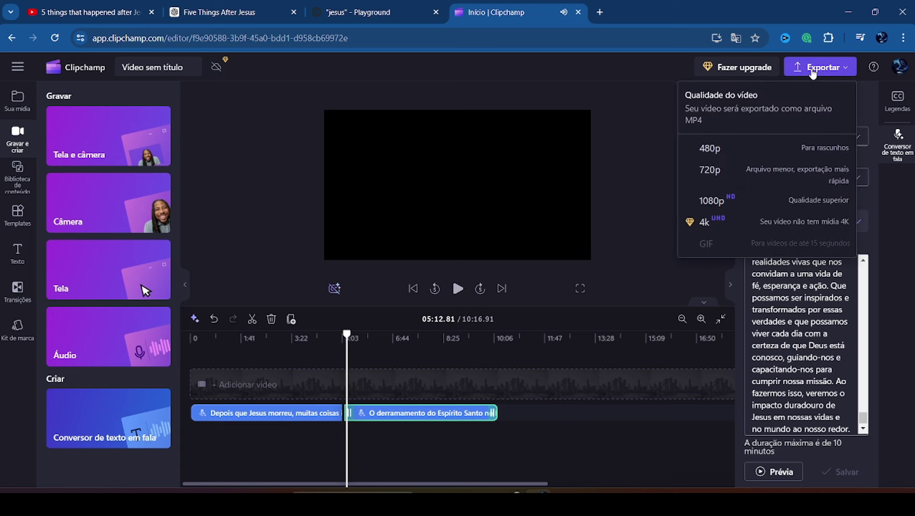
pyautogui.click(710, 151)
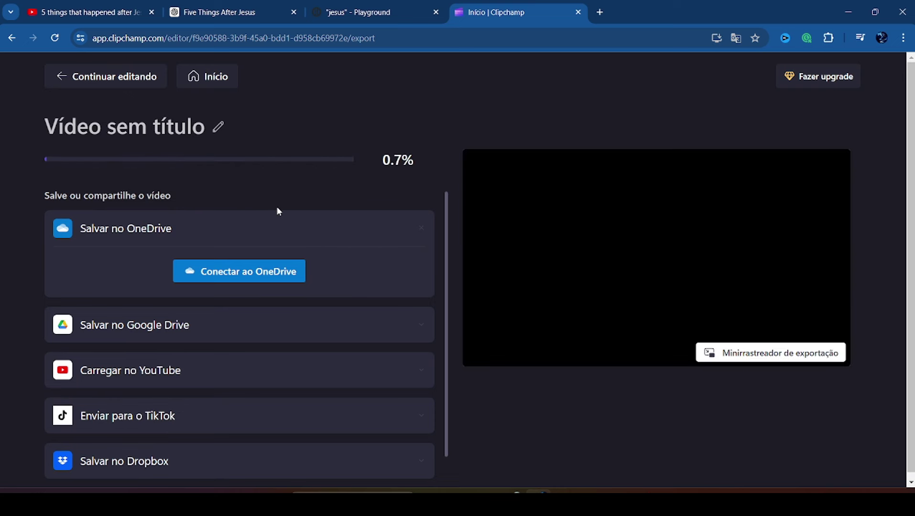
# Search the web for "capcut download" in a new browser tab and open the CapCut desktop editor page.
pyautogui.click(599, 12)
pyautogui.write('ca')
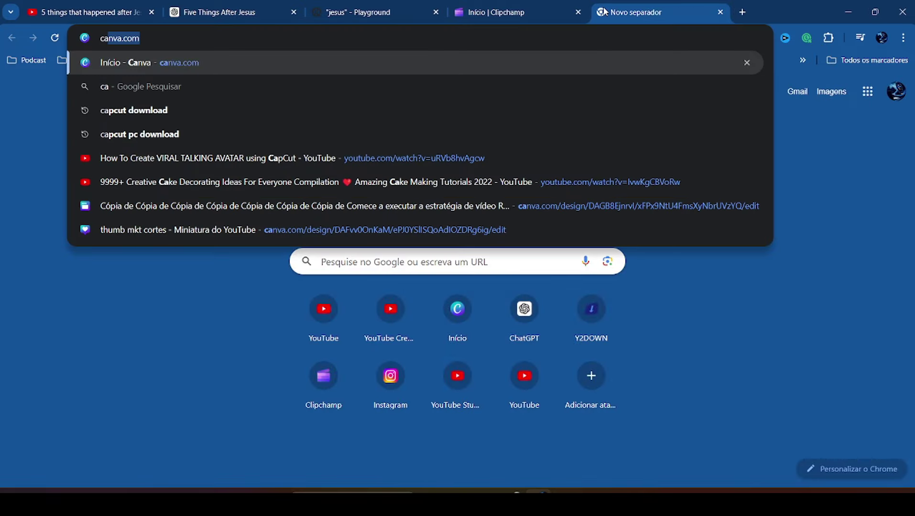
pyautogui.write('p')
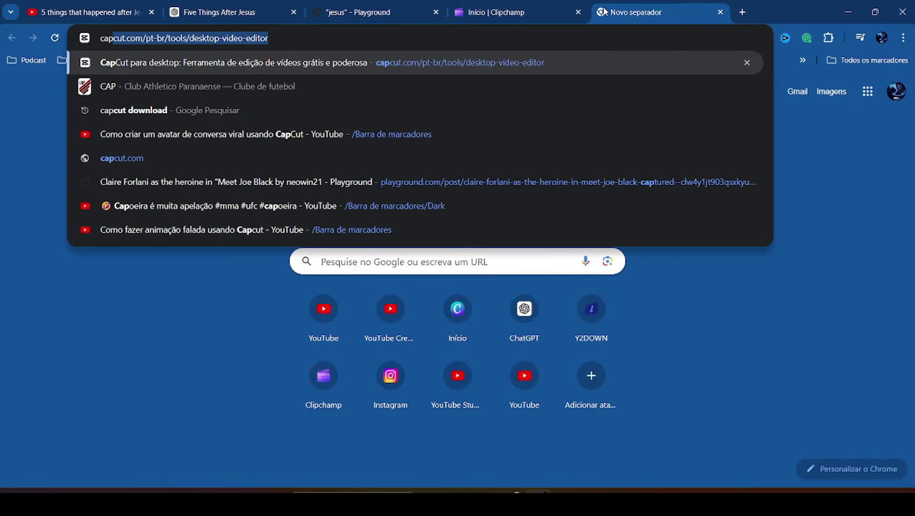
pyautogui.write('cut')
pyautogui.click(132, 90)
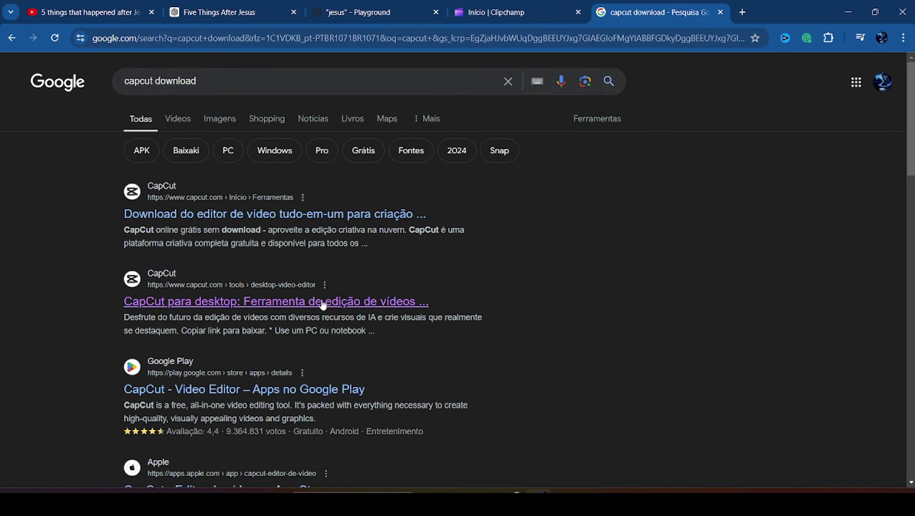
pyautogui.click(322, 303)
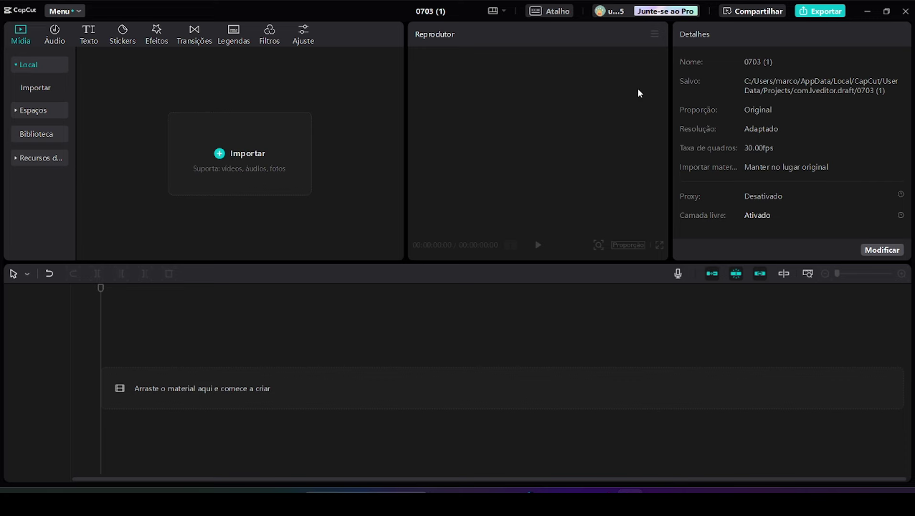
# Import the exported Clipchamp video from the Nova pasta (2) folder into CapCut and place it at the start of the timeline.
pyautogui.hotkey('alt', 'Tab')
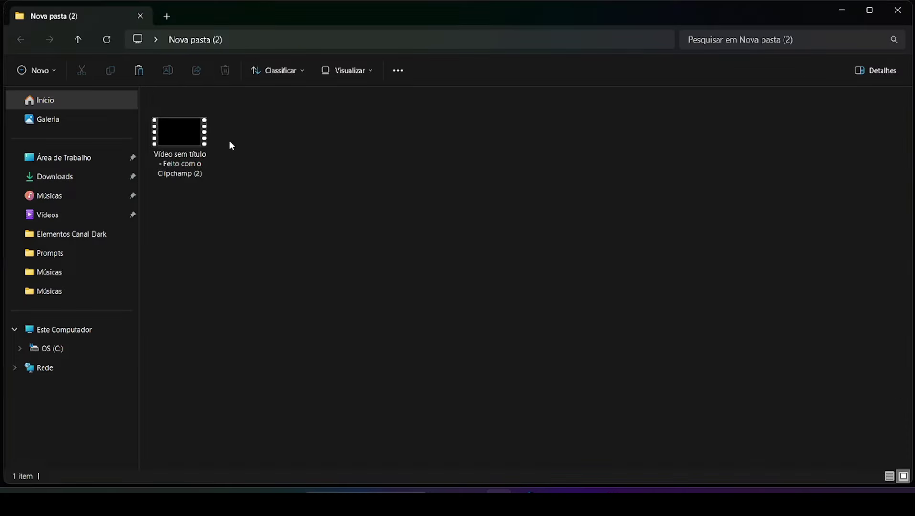
pyautogui.click(176, 138)
pyautogui.moveTo(176, 138); pyautogui.dragTo(291, 152)
pyautogui.moveTo(114, 141); pyautogui.dragTo(99, 390)
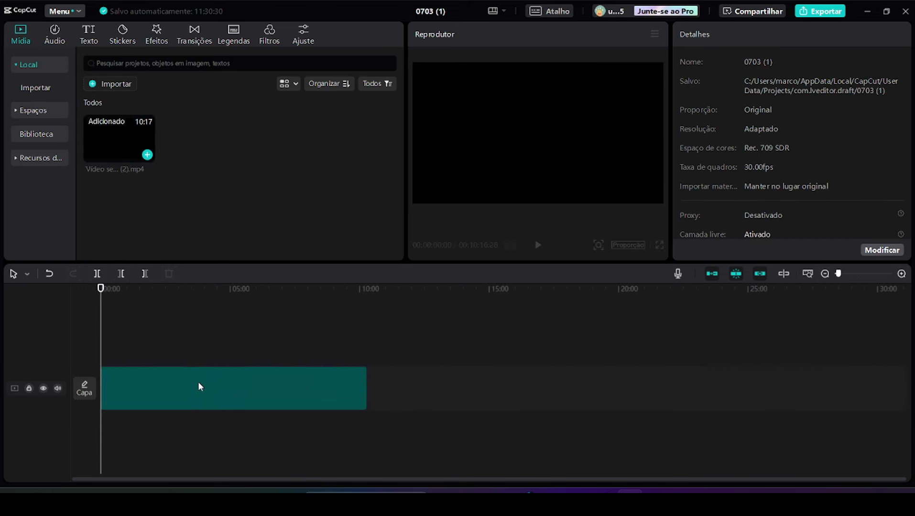
# Replace the Clipchamp video clip on the timeline with its extracted audio and listen to the opening seconds.
pyautogui.click(207, 388)
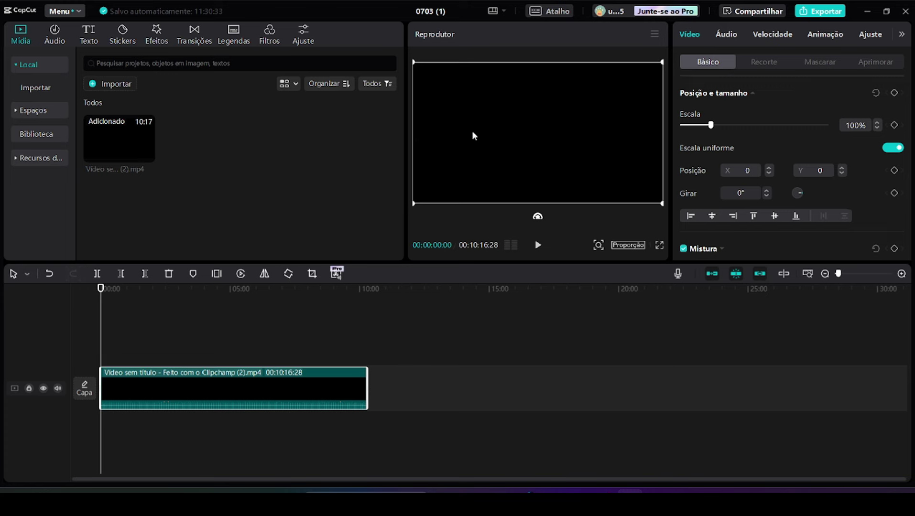
pyautogui.rightClick(172, 385)
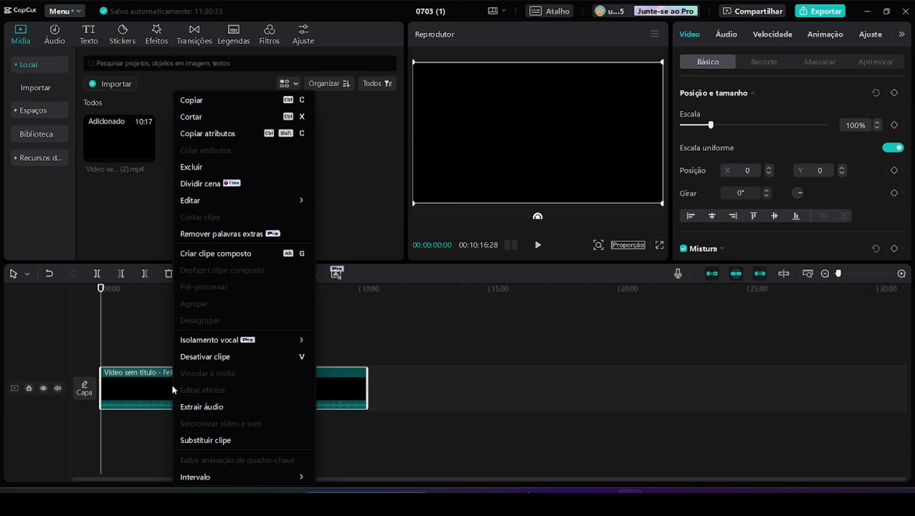
pyautogui.click(202, 407)
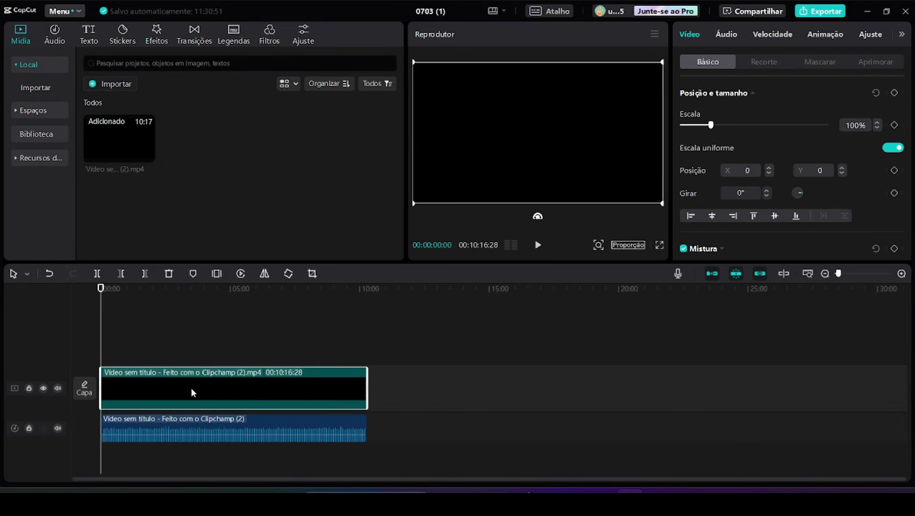
pyautogui.click(168, 275)
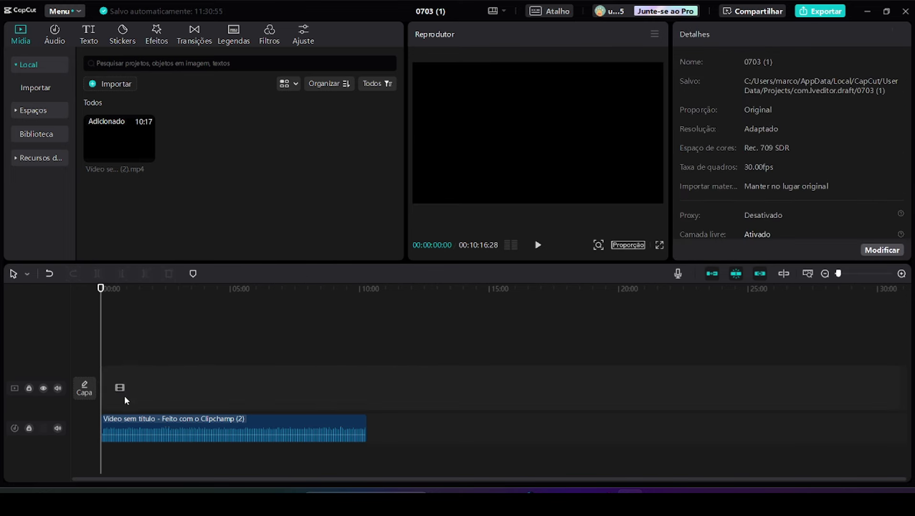
pyautogui.click(538, 245)
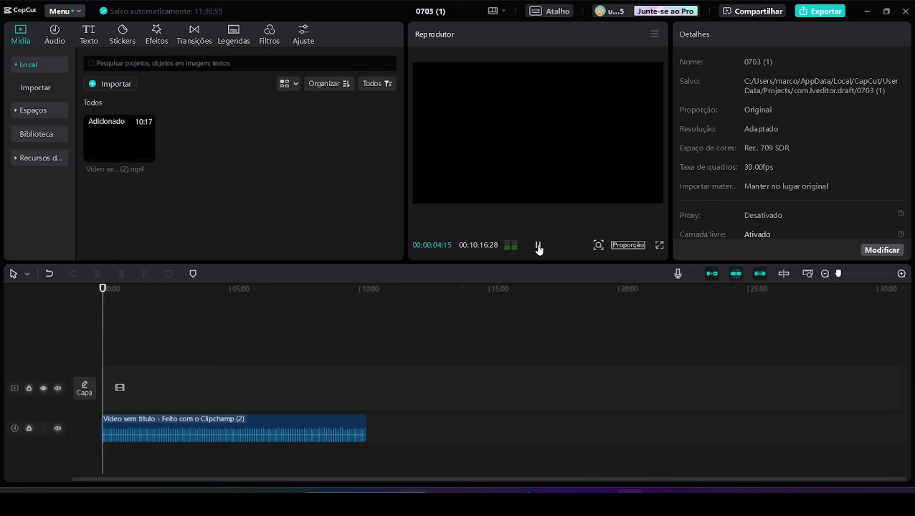
pyautogui.click(538, 246)
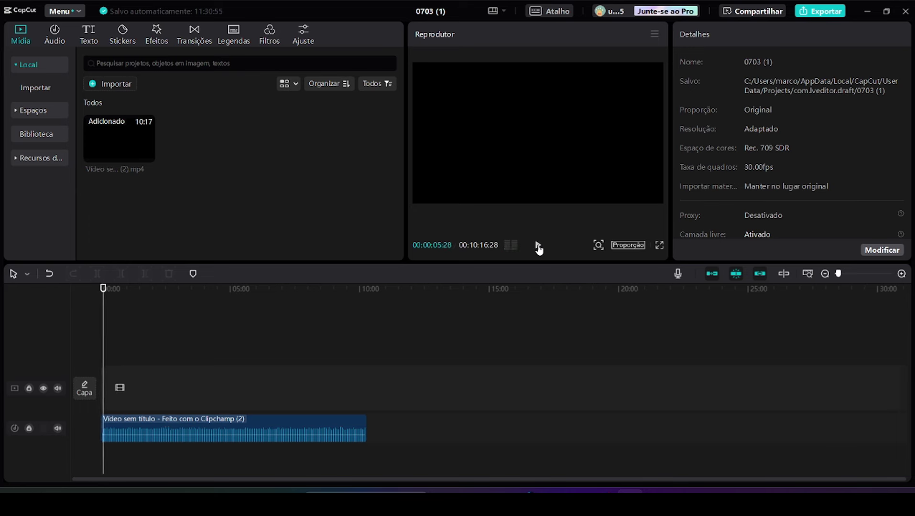
# Switch to the Músicas folder in File Explorer and preview the songs No.3 Morning Folk Song and No.2 Remembering Her.
pyautogui.moveTo(497, 489)
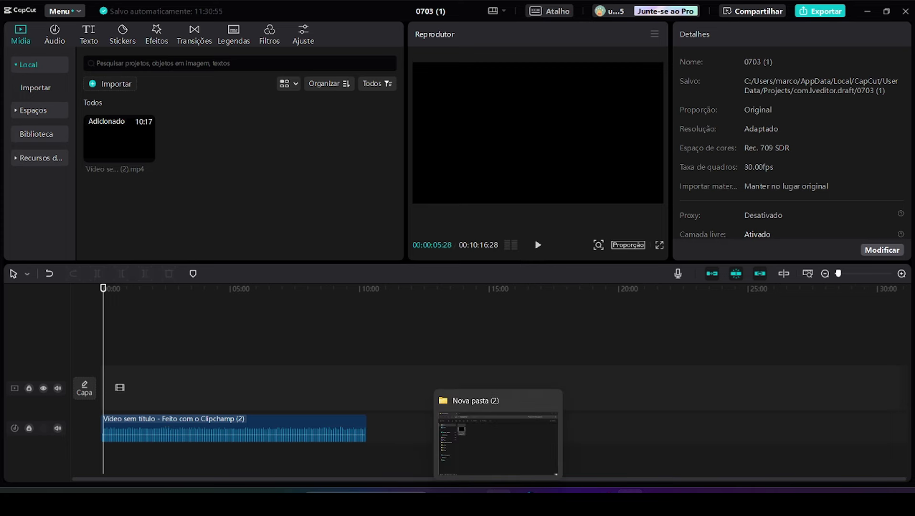
pyautogui.click(500, 442)
pyautogui.doubleClick(186, 132)
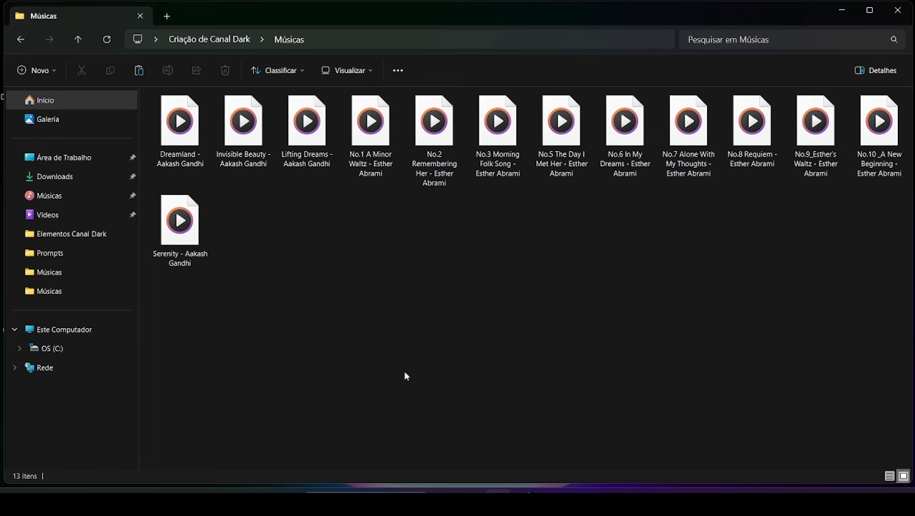
pyautogui.moveTo(874, 355); pyautogui.dragTo(523, 341)
pyautogui.doubleClick(495, 134)
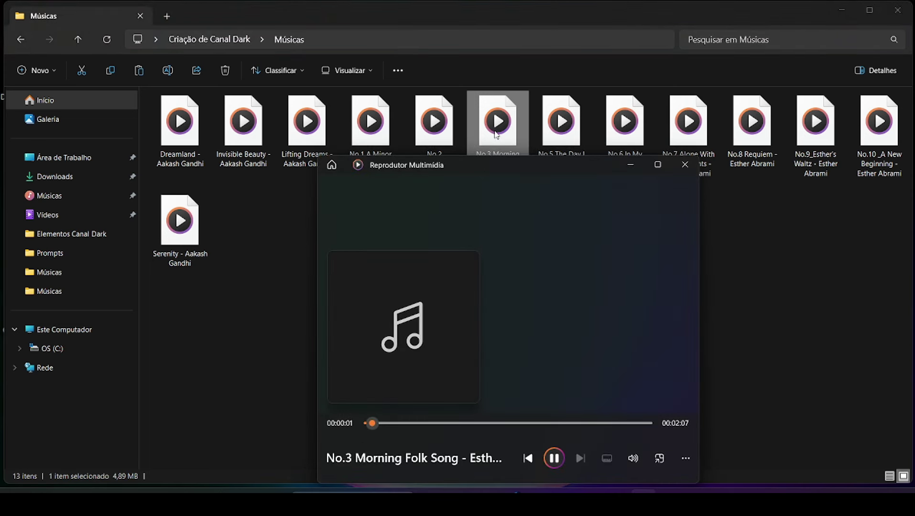
pyautogui.click(685, 165)
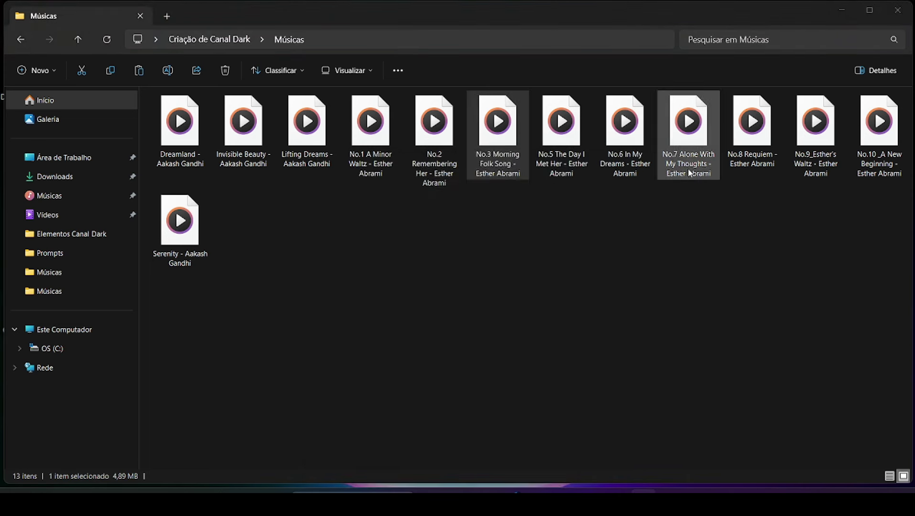
pyautogui.doubleClick(426, 125)
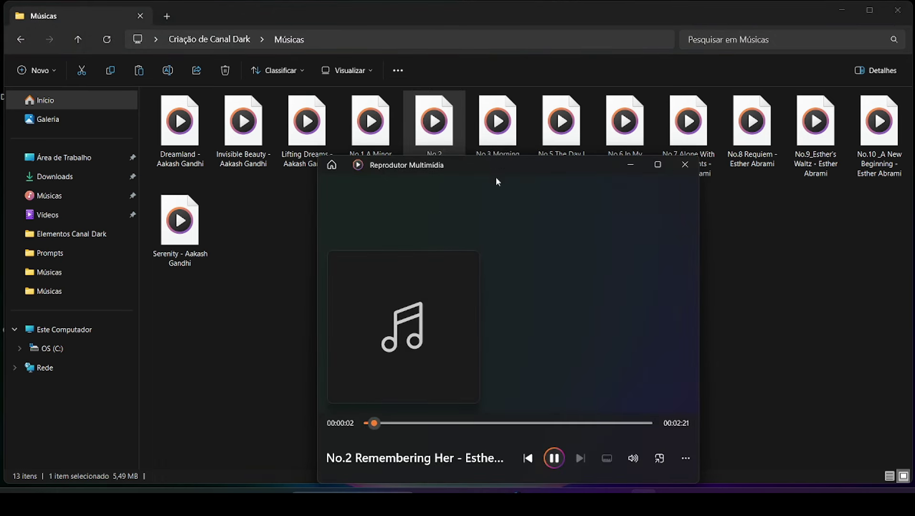
pyautogui.click(685, 164)
pyautogui.click(622, 255)
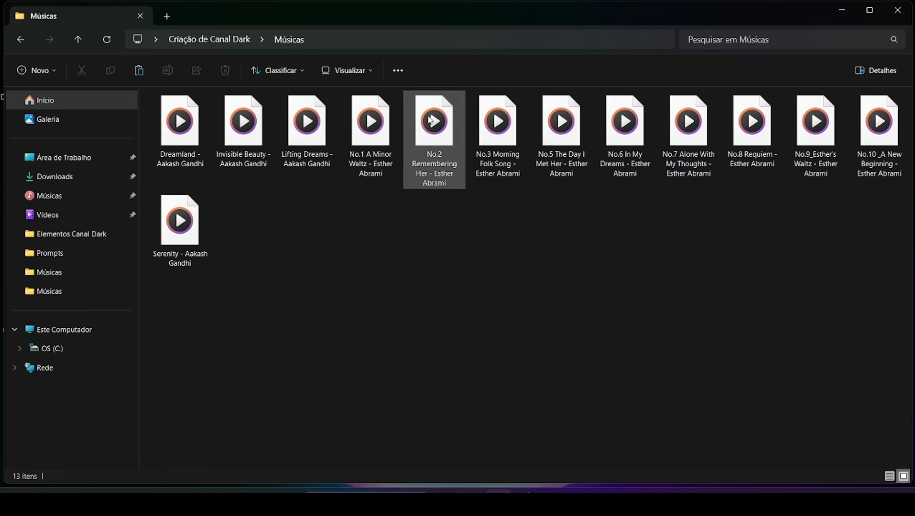
# Add the song No.2 Remembering Her to CapCut on a track below the narration, aligned with the start of the timeline.
pyautogui.moveTo(430, 121); pyautogui.dragTo(259, 139)
pyautogui.moveTo(193, 143); pyautogui.dragTo(104, 471)
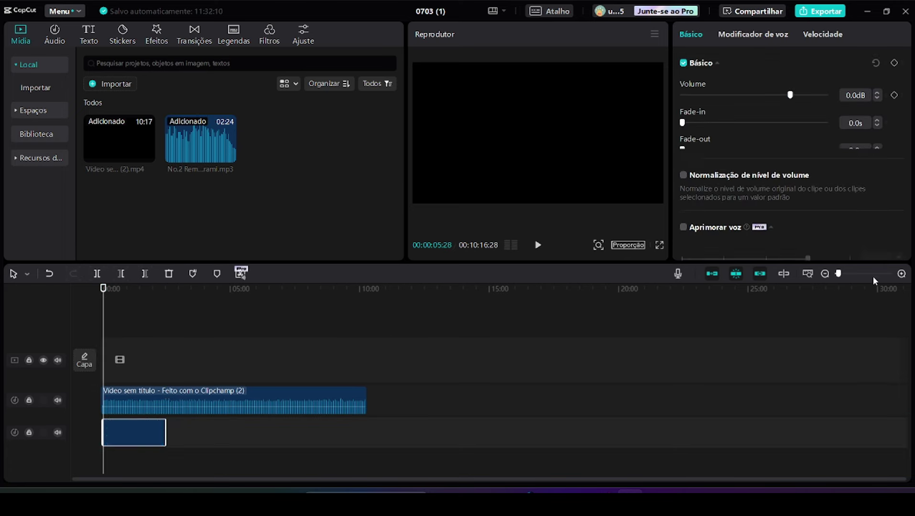
pyautogui.click(855, 274)
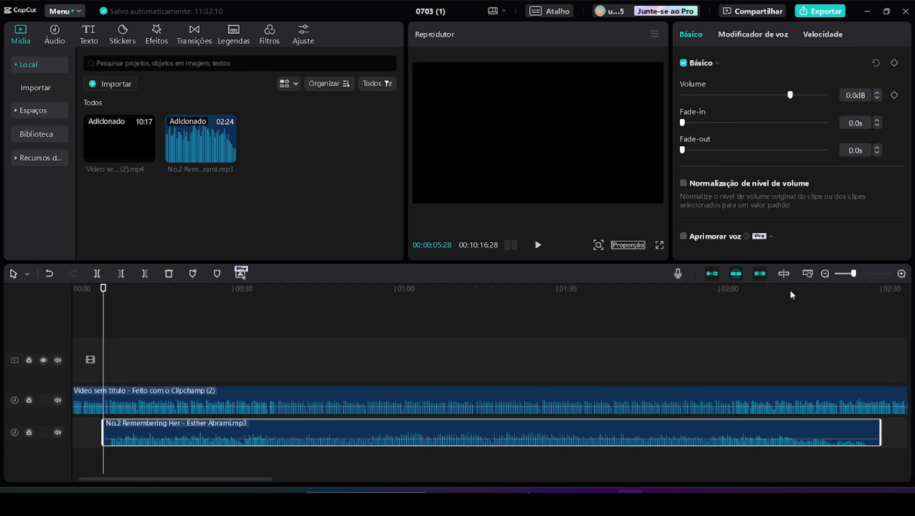
pyautogui.moveTo(106, 294); pyautogui.dragTo(98, 298)
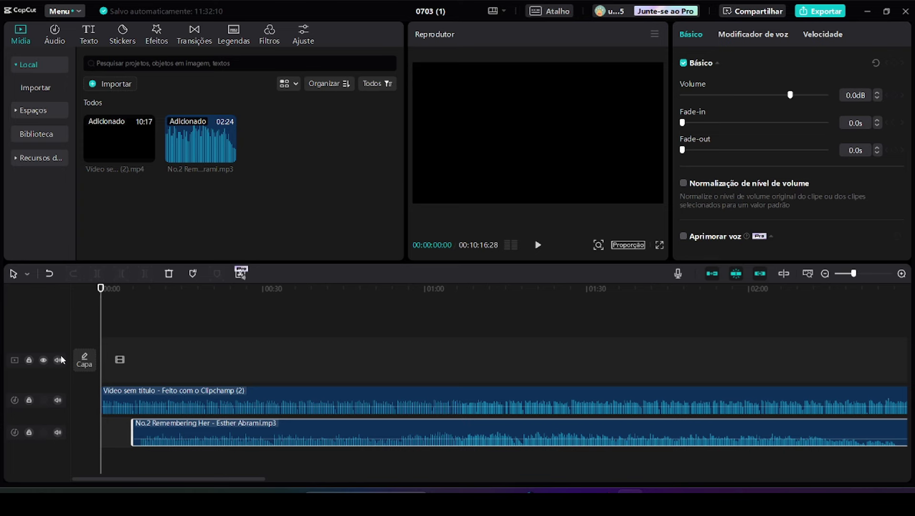
pyautogui.moveTo(206, 433); pyautogui.dragTo(174, 433)
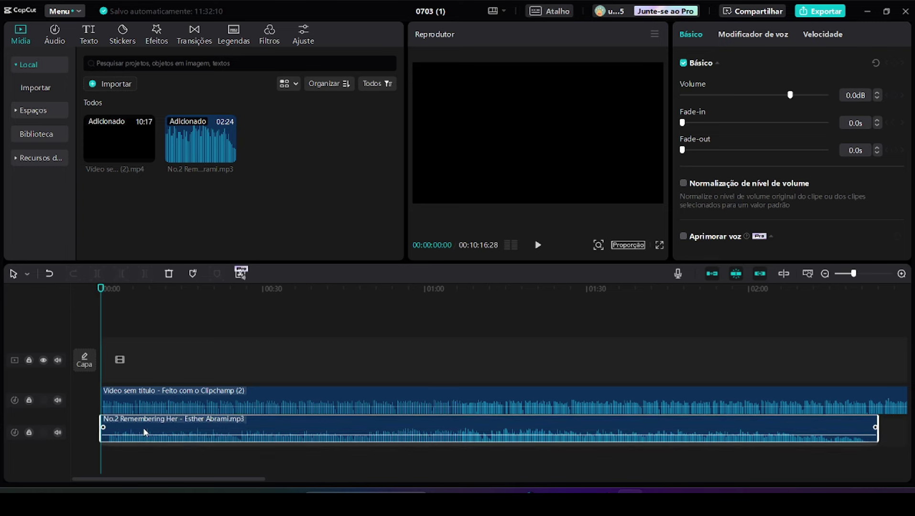
# Trim the silent beginning of the music clip up to 00:00:01:10 and move the clip back to the timeline start.
pyautogui.click(878, 276)
pyautogui.moveTo(101, 368); pyautogui.dragTo(464, 369)
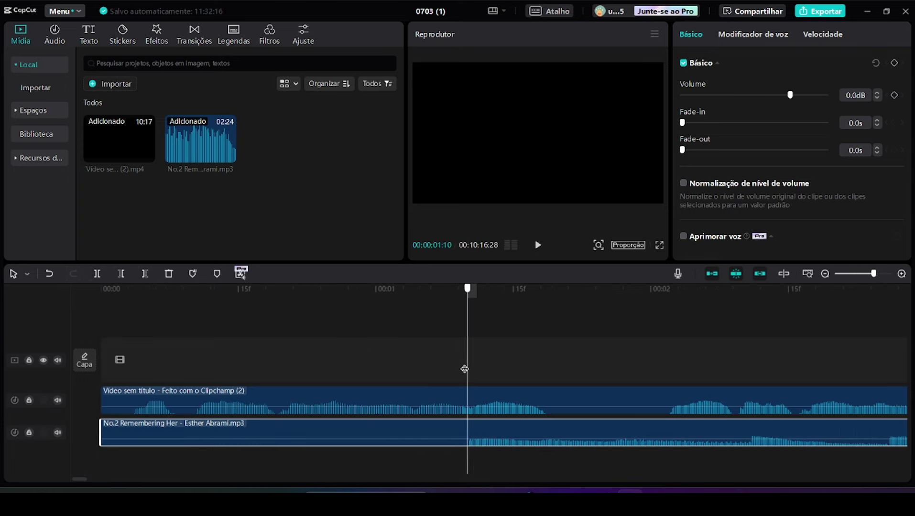
pyautogui.click(121, 273)
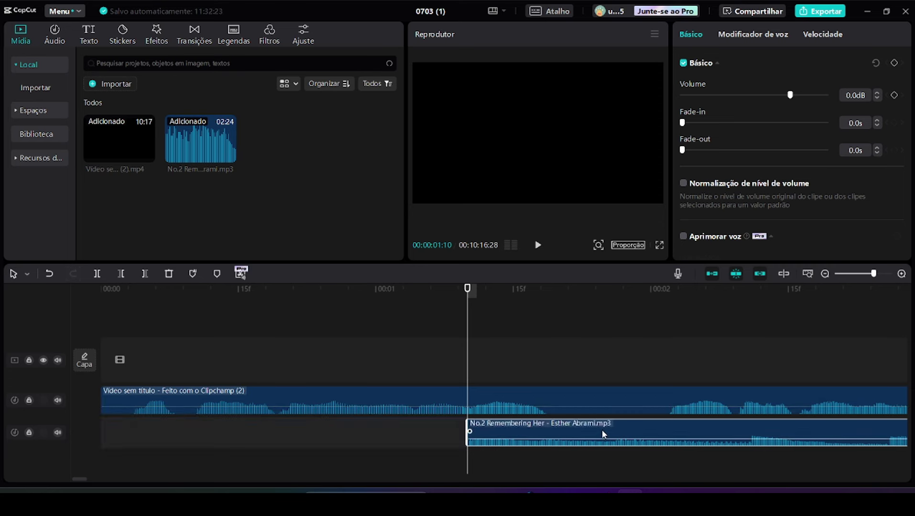
pyautogui.moveTo(604, 434); pyautogui.dragTo(237, 431)
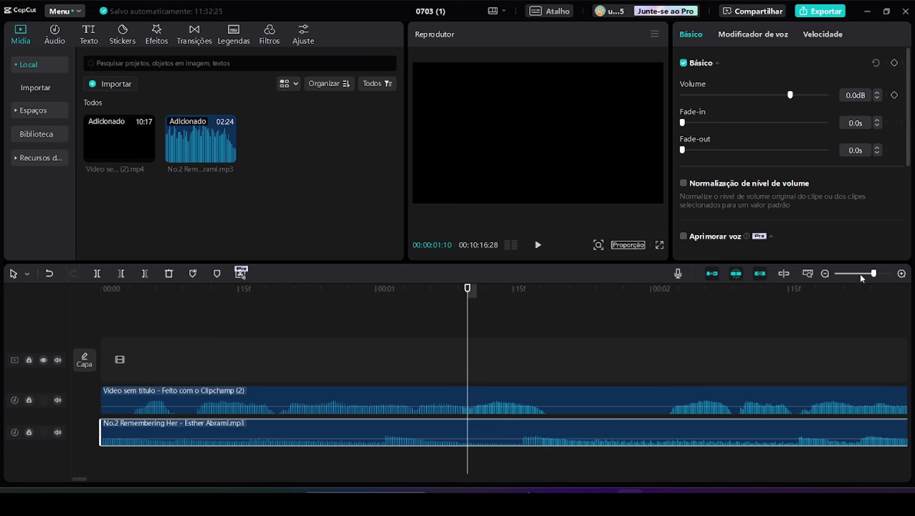
# Trim off the fading end of the music clip from 00:02:12:27 onward.
pyautogui.moveTo(862, 279); pyautogui.dragTo(849, 282)
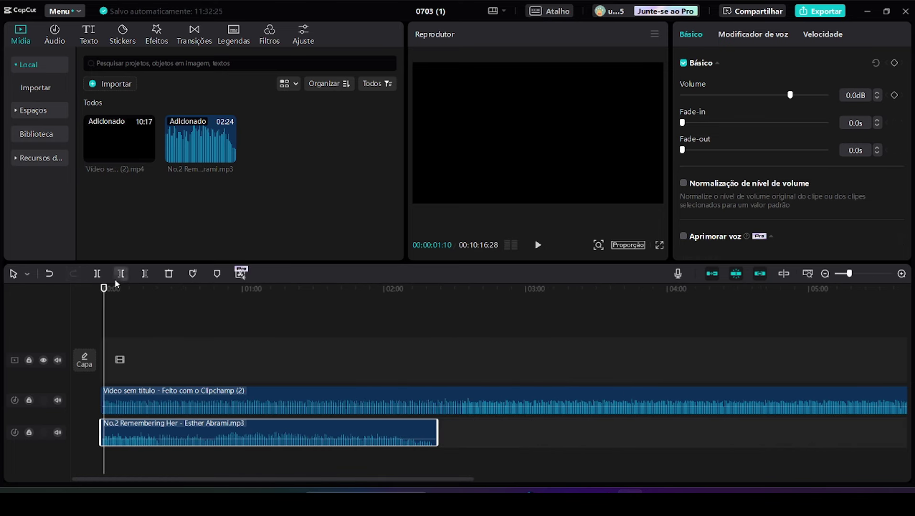
pyautogui.moveTo(106, 287); pyautogui.dragTo(432, 372)
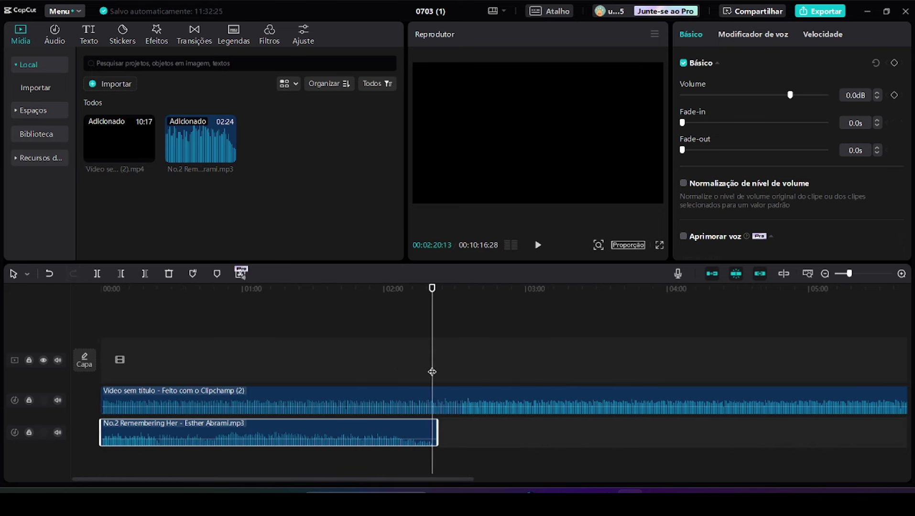
pyautogui.click(875, 276)
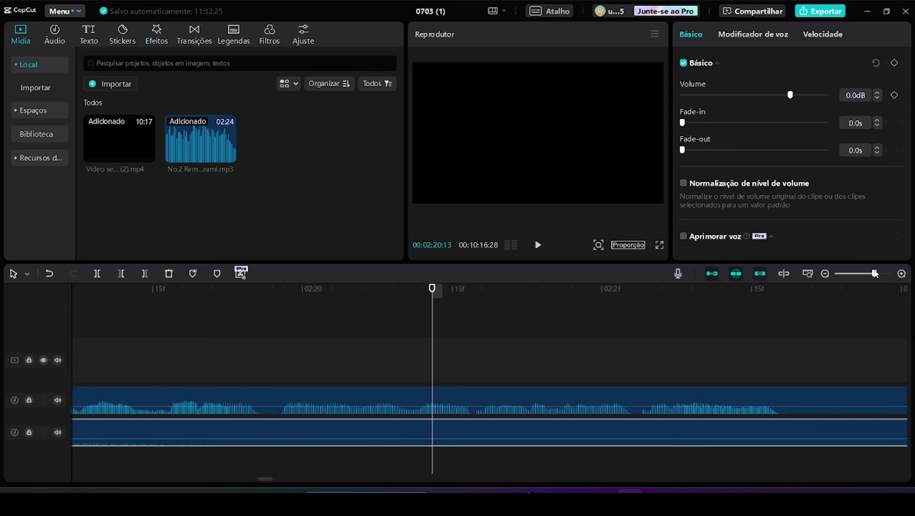
pyautogui.moveTo(874, 274); pyautogui.dragTo(860, 274)
pyautogui.moveTo(432, 302); pyautogui.dragTo(182, 325)
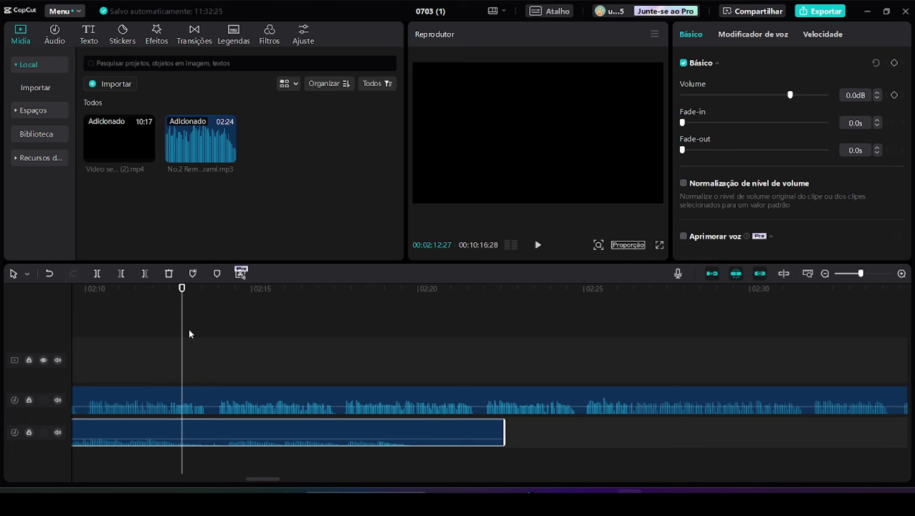
pyautogui.click(144, 274)
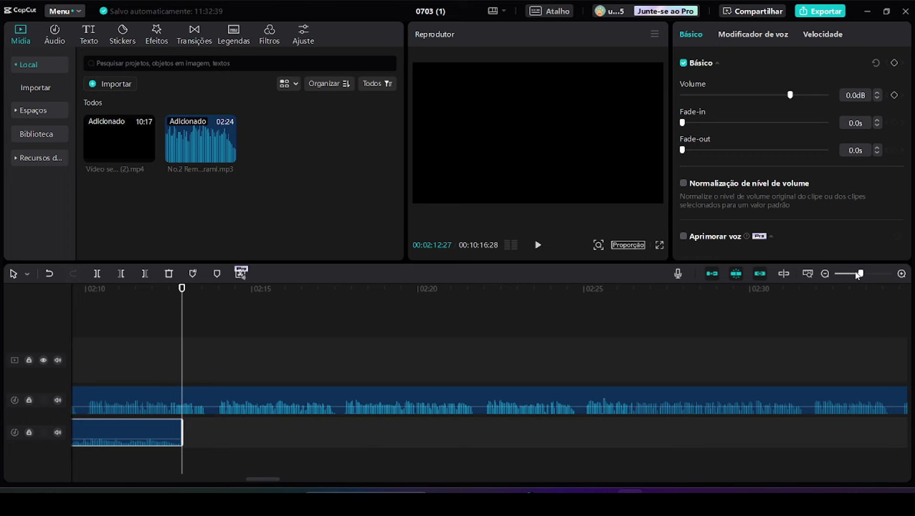
# Lower the music clip's volume to -13.3 dB, checking the mix at the timeline start and around 00:01:00:04.
pyautogui.moveTo(859, 274); pyautogui.dragTo(842, 281)
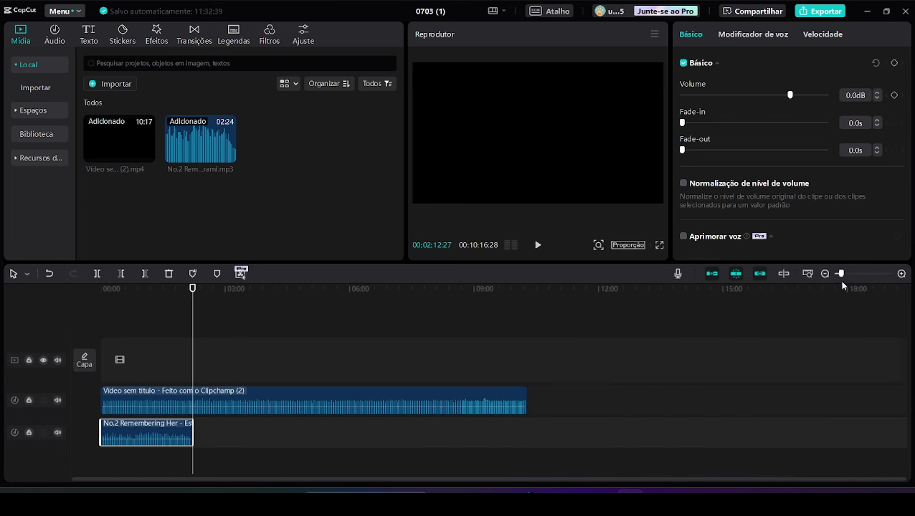
pyautogui.click(764, 96)
pyautogui.moveTo(764, 96); pyautogui.dragTo(769, 95)
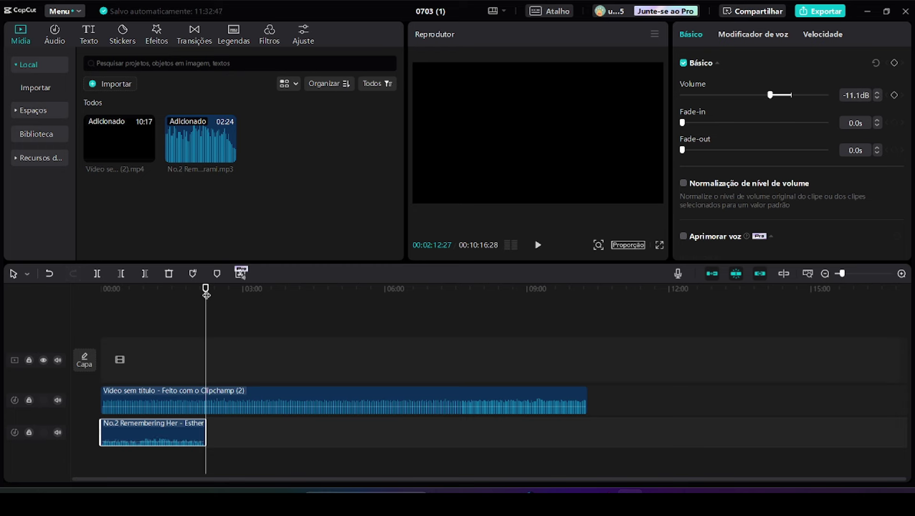
pyautogui.moveTo(206, 295); pyautogui.dragTo(39, 323)
pyautogui.press('space')
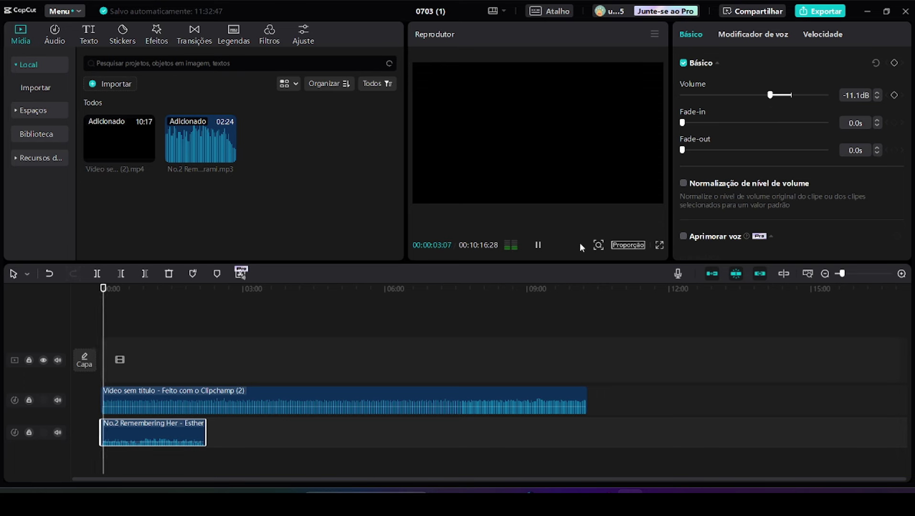
pyautogui.press('space')
pyautogui.moveTo(764, 95); pyautogui.dragTo(762, 97)
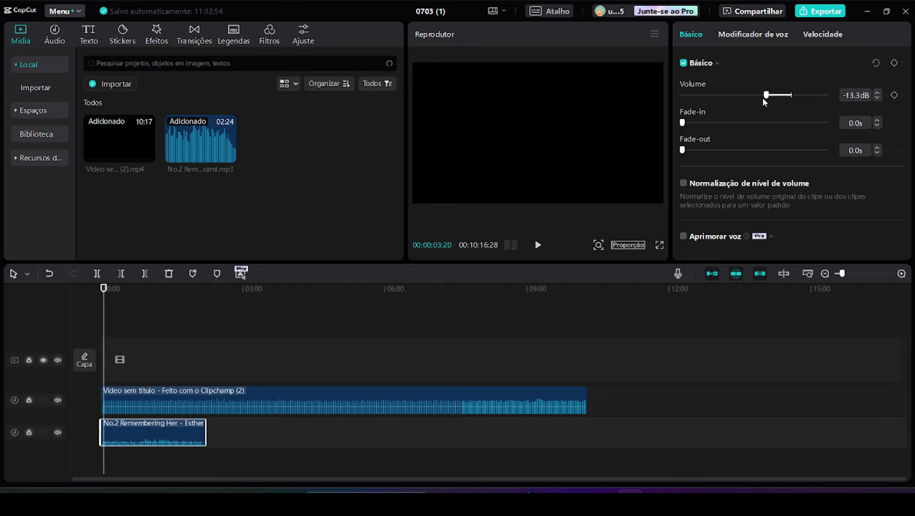
pyautogui.press('space')
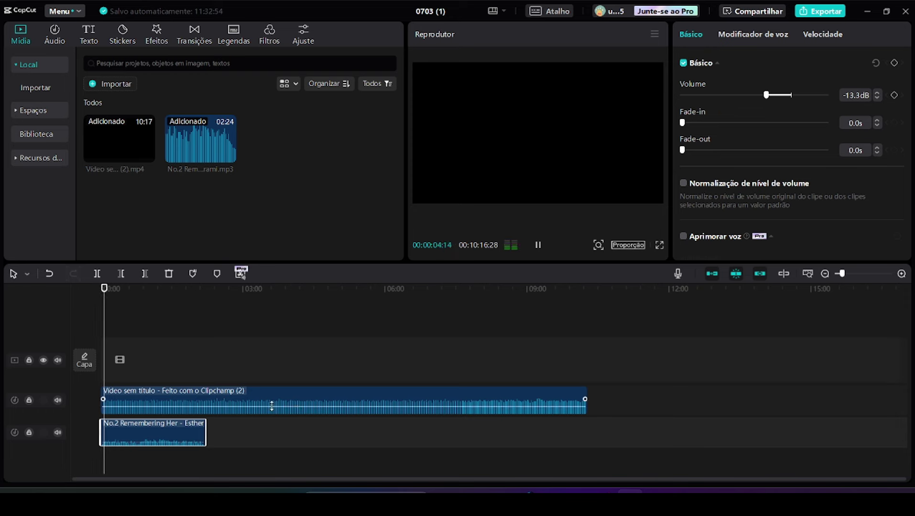
pyautogui.moveTo(105, 296); pyautogui.dragTo(149, 311)
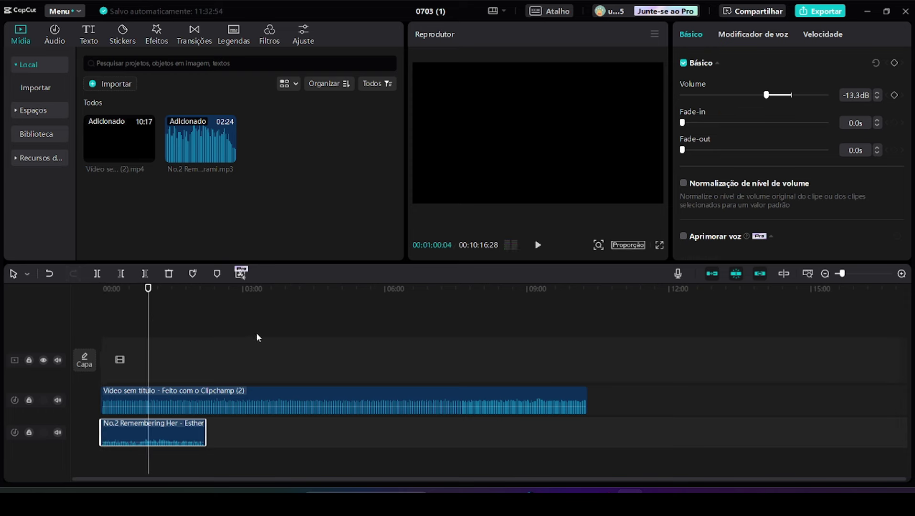
pyautogui.press('space')
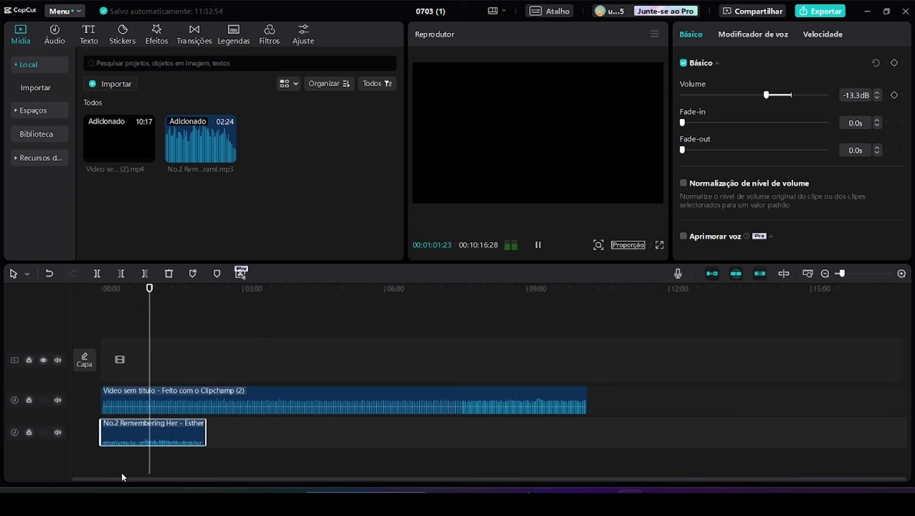
# Copy the music clip and paste the duplicate directly after it at 00:02:12:27.
pyautogui.rightClick(174, 431)
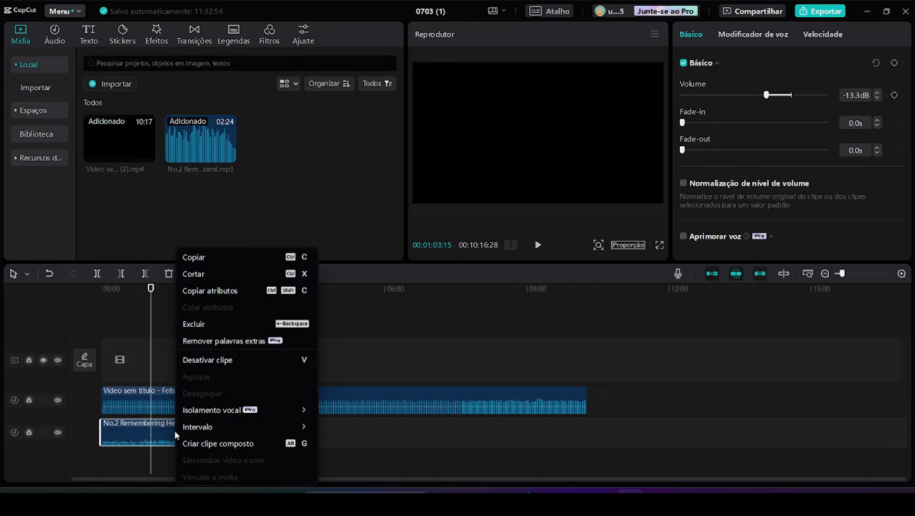
pyautogui.click(209, 257)
pyautogui.moveTo(152, 306); pyautogui.dragTo(208, 326)
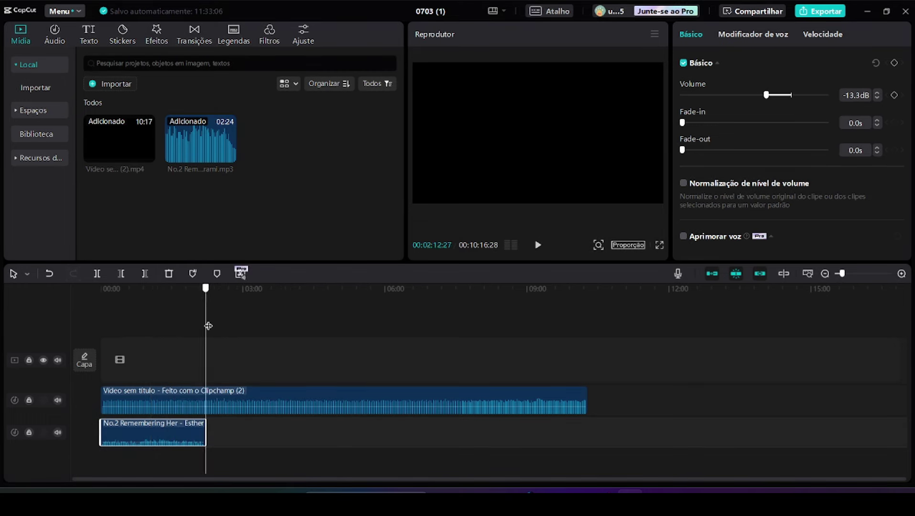
pyautogui.click(210, 318)
pyautogui.hotkey('ctrl', 'v')
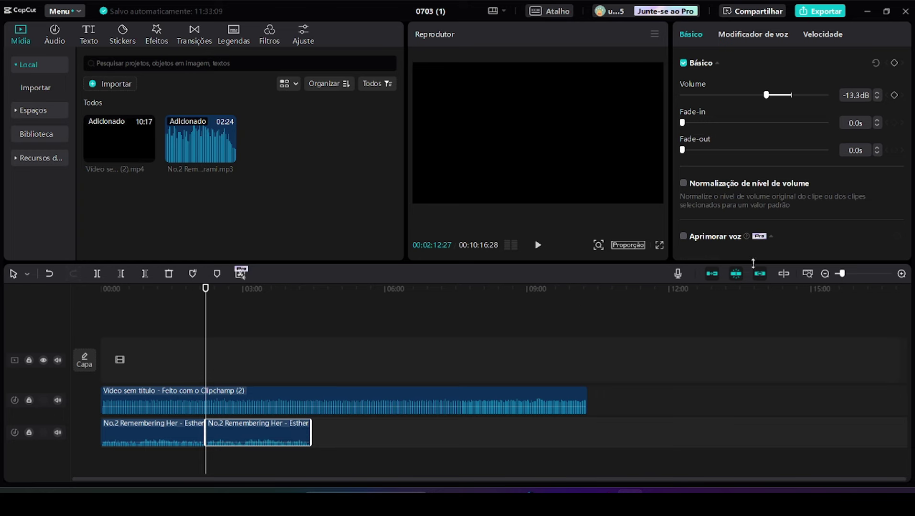
# Copy both music clips together and paste them after the second one at 00:04:25:24.
pyautogui.moveTo(842, 274); pyautogui.dragTo(838, 281)
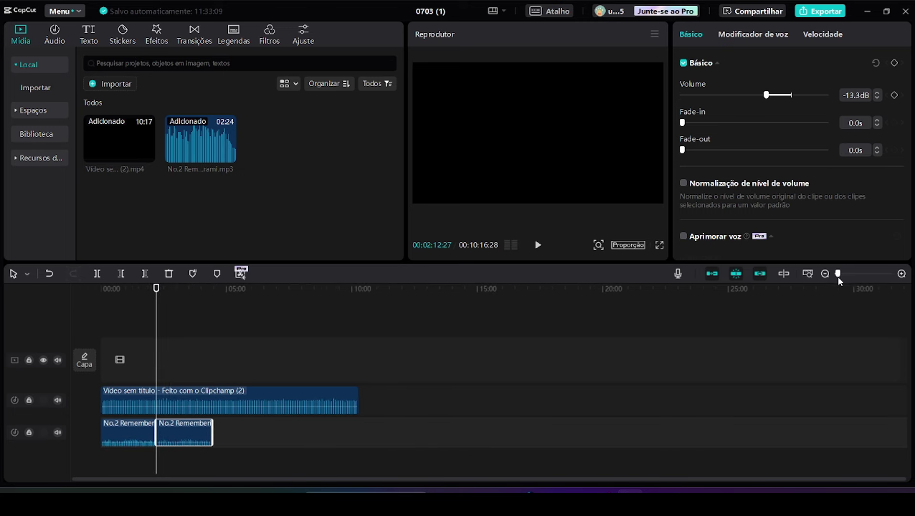
pyautogui.moveTo(445, 454); pyautogui.dragTo(100, 437)
pyautogui.rightClick(113, 433)
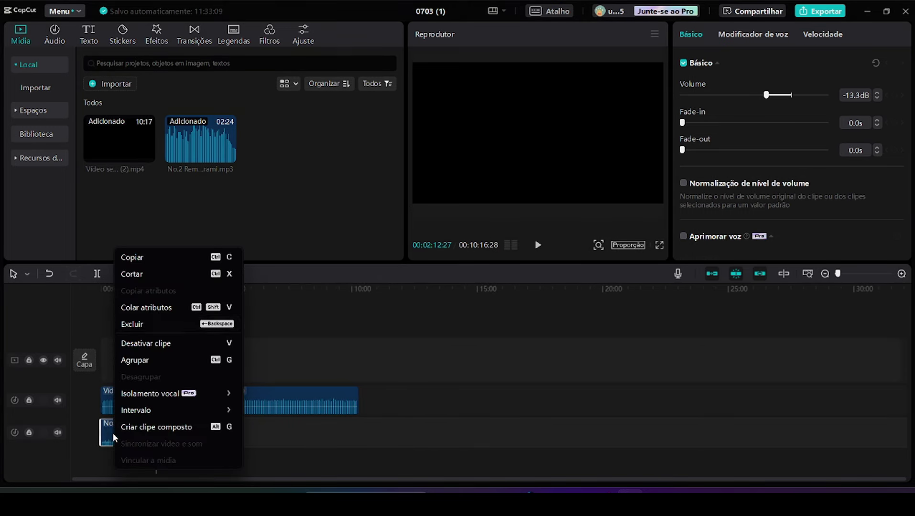
pyautogui.click(161, 260)
pyautogui.moveTo(163, 290); pyautogui.dragTo(212, 290)
pyautogui.hotkey('ctrl', 'v')
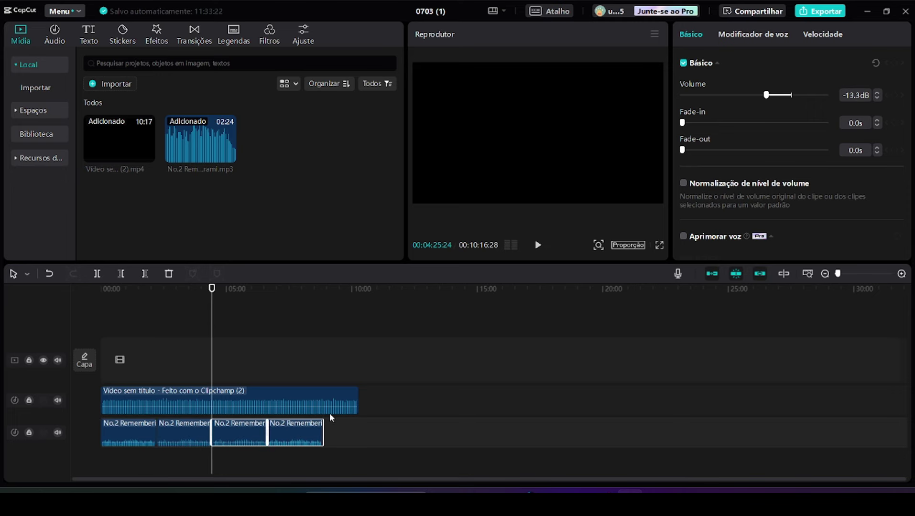
# Paste another copy of the music clip at 00:08:51:18 and trim its end to match the narration's end at 00:10:16:28.
pyautogui.click(293, 436)
pyautogui.rightClick(294, 437)
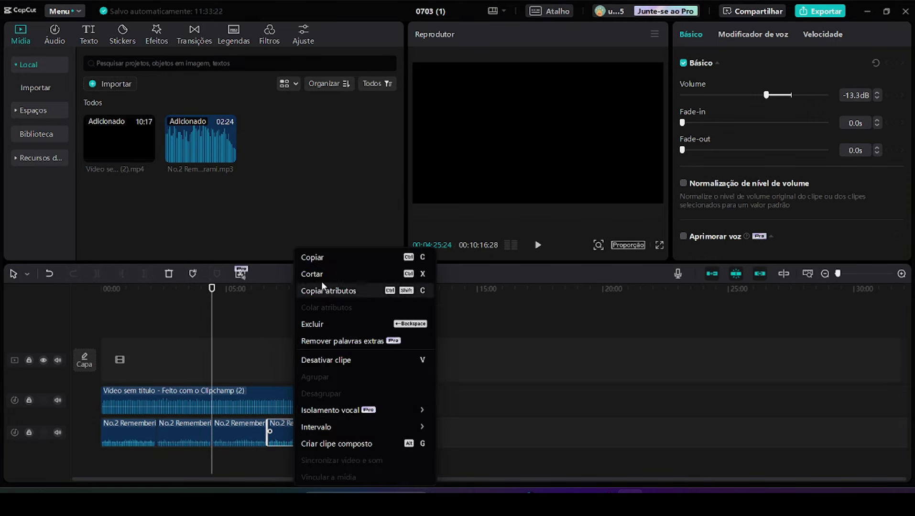
pyautogui.click(323, 260)
pyautogui.moveTo(212, 290); pyautogui.dragTo(321, 335)
pyautogui.hotkey('ctrl', 'v')
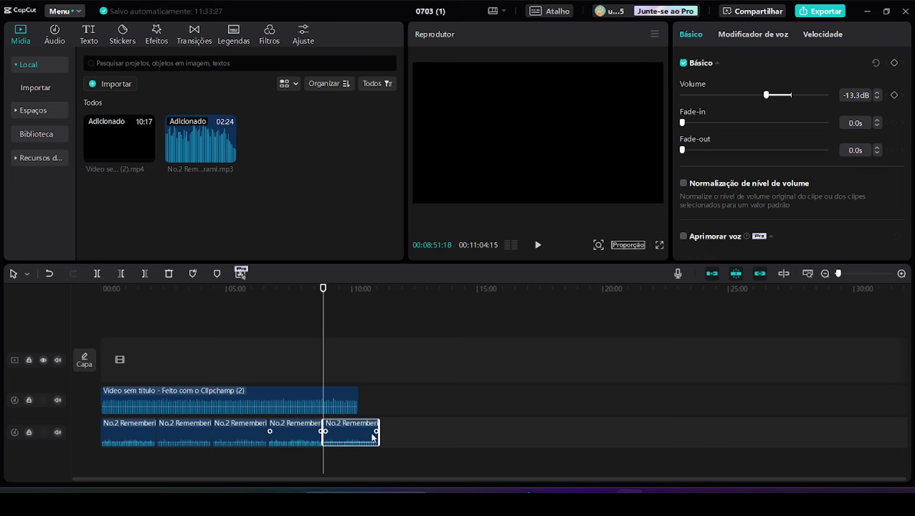
pyautogui.moveTo(378, 426); pyautogui.dragTo(360, 424)
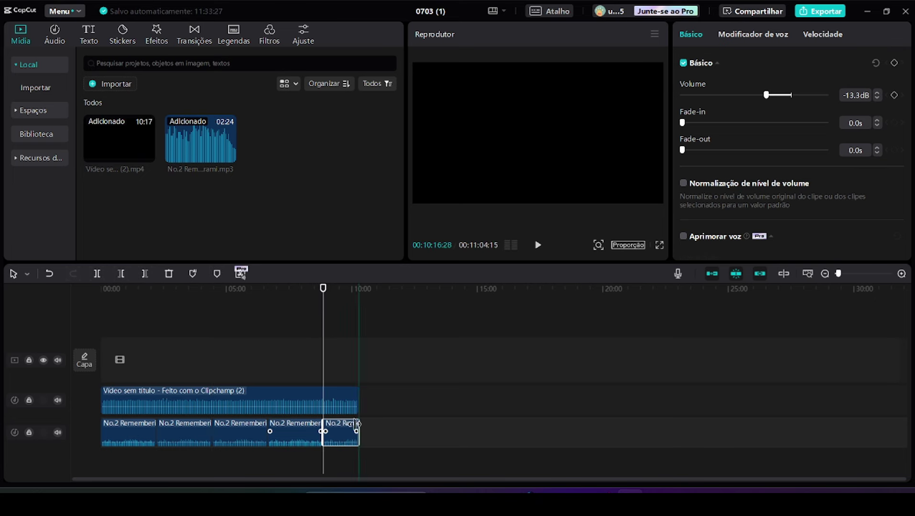
# Preview the narration and music mix within the second music clip, and return the playhead to the timeline start.
pyautogui.moveTo(323, 292); pyautogui.dragTo(190, 291)
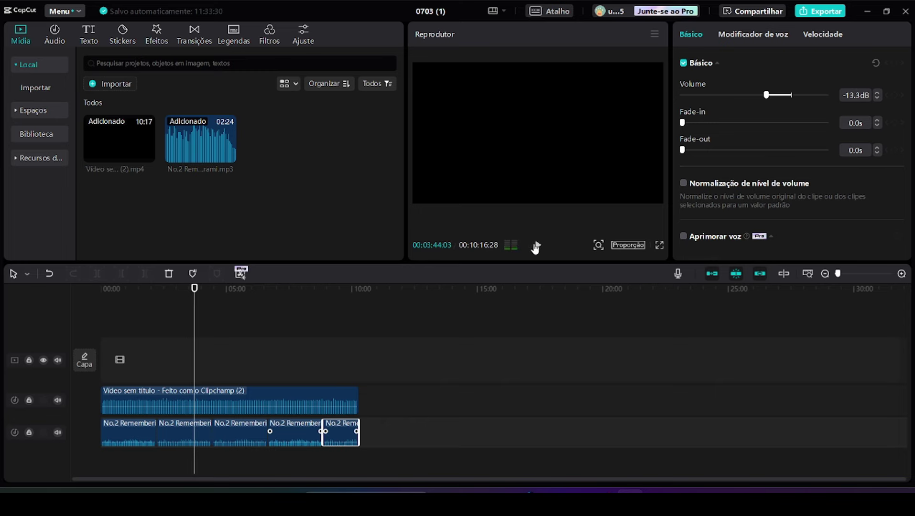
pyautogui.click(539, 247)
pyautogui.moveTo(194, 296); pyautogui.dragTo(61, 311)
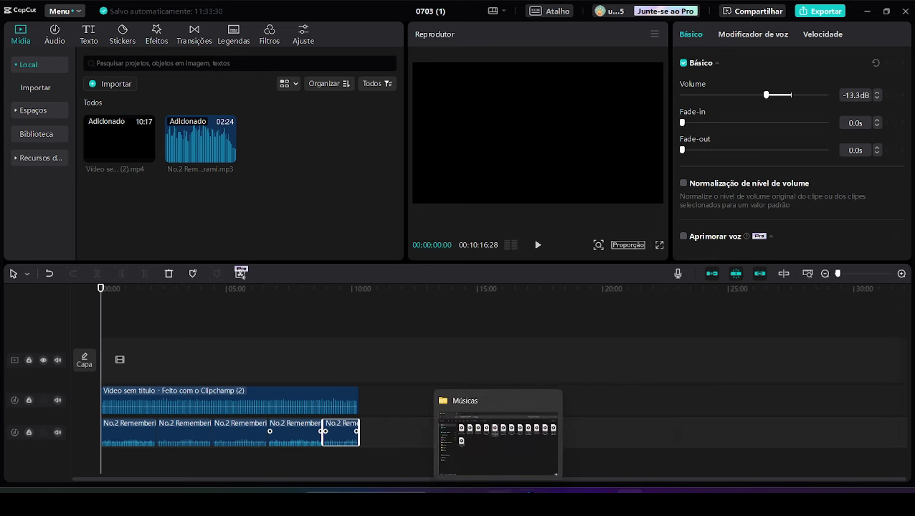
# Switch to the Playground "jesus" search results in the browser and download the image "Portrait of modern Jesus".
pyautogui.click(524, 490)
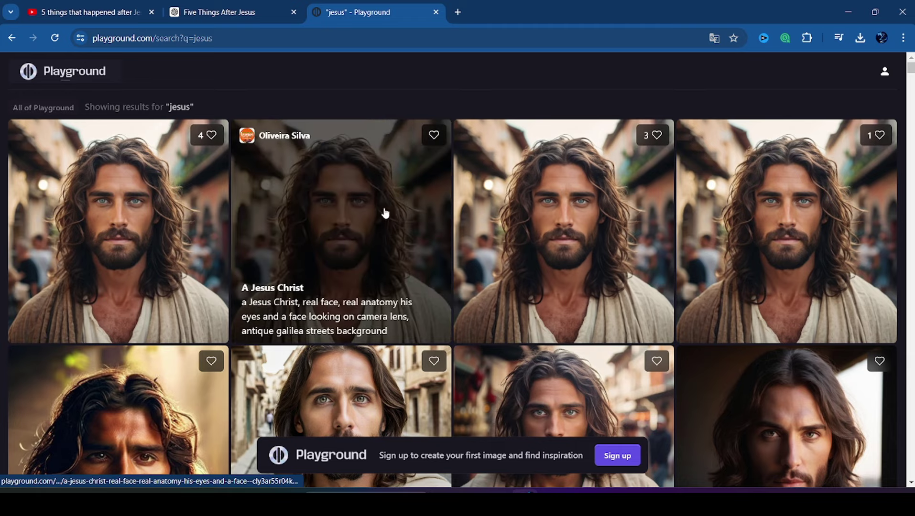
pyautogui.scroll(-5, 862, 180)
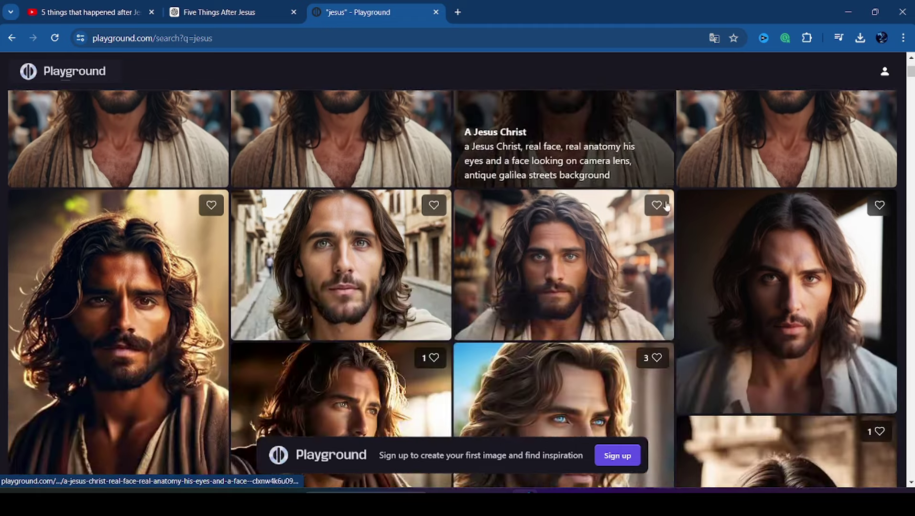
pyautogui.scroll(2, 625, 196)
pyautogui.scroll(3, 625, 196)
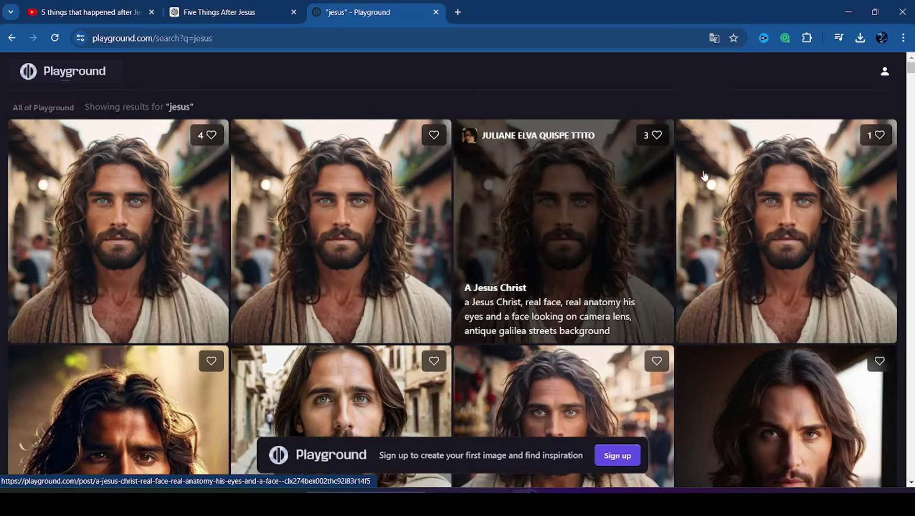
pyautogui.scroll(-6, 592, 210)
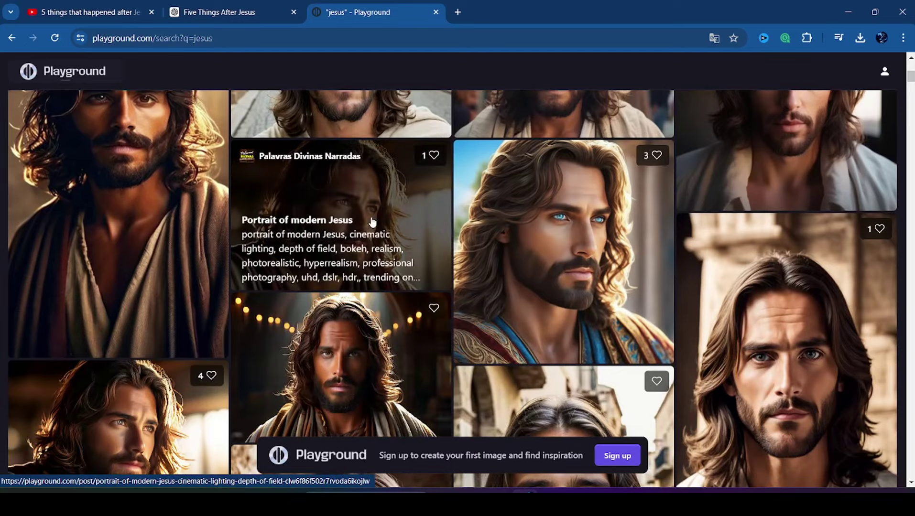
pyautogui.click(372, 190)
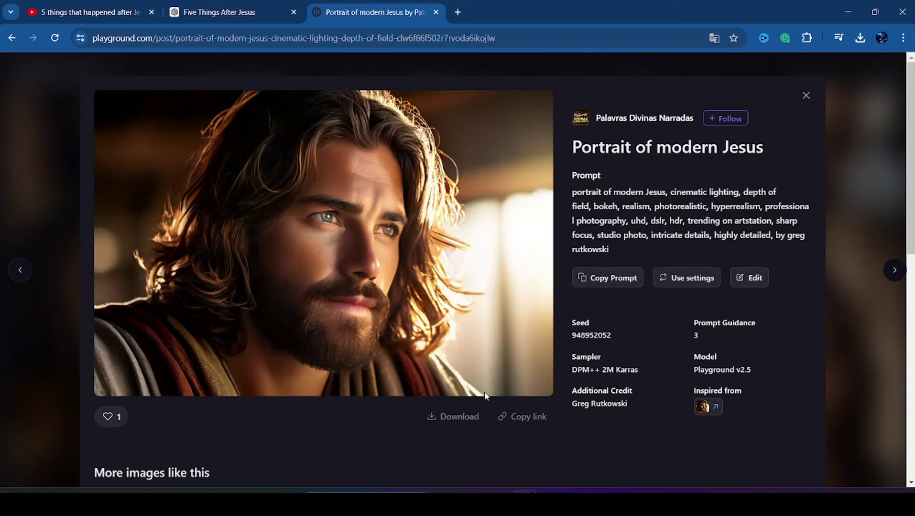
pyautogui.click(460, 417)
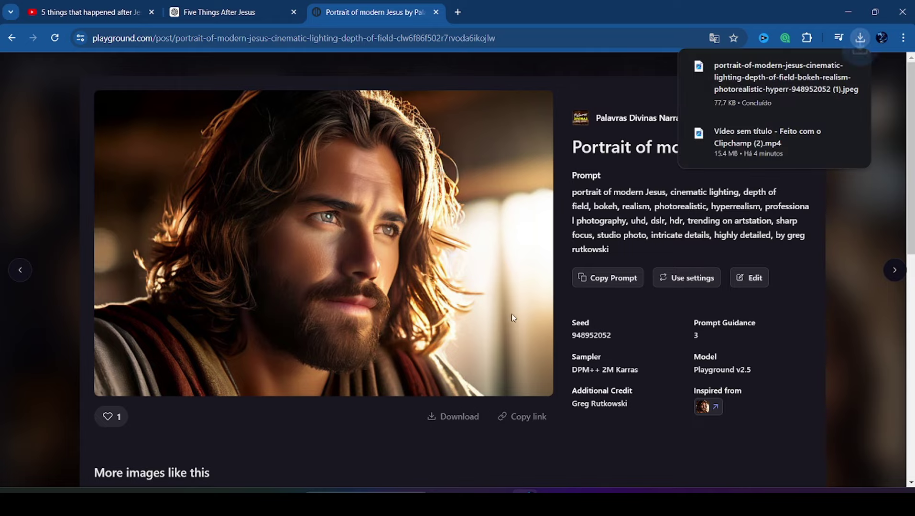
# Open the similar image "Create a realistic representation of Jesus in the style of" from the related images.
pyautogui.scroll(-8, 511, 315)
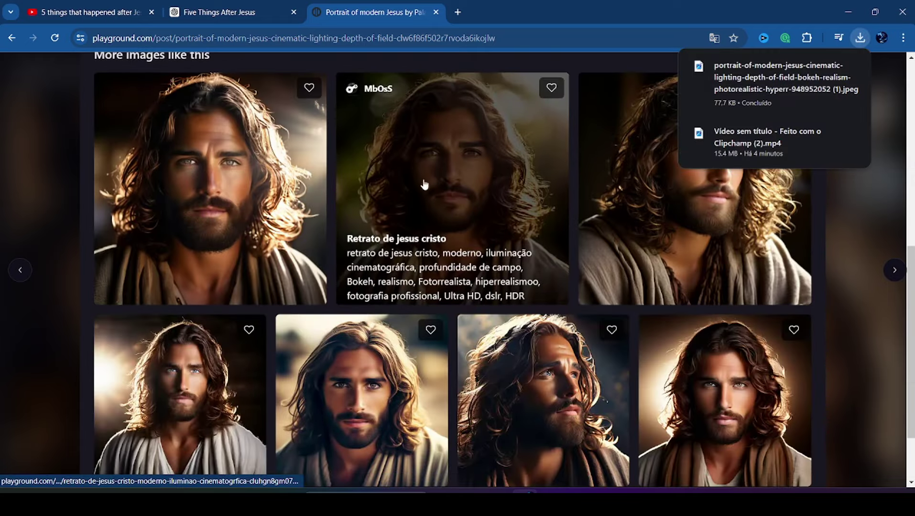
pyautogui.scroll(-1, 423, 184)
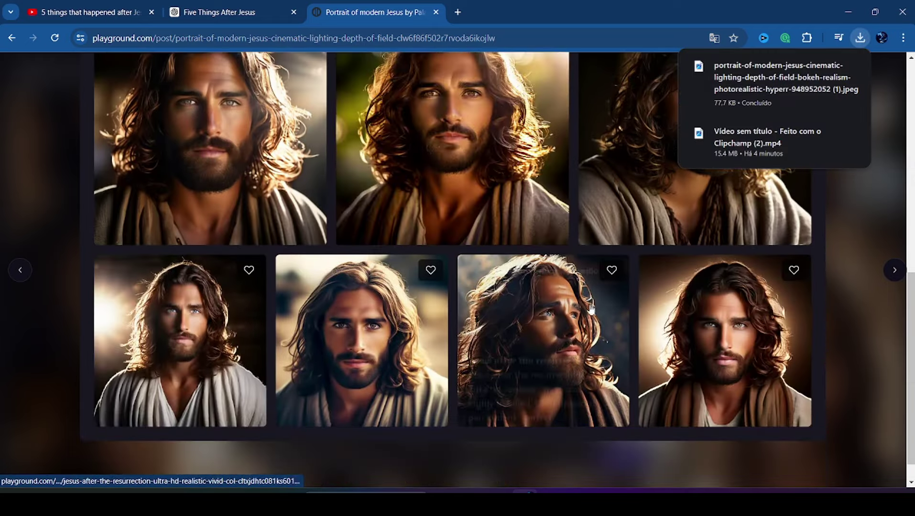
pyautogui.click(237, 318)
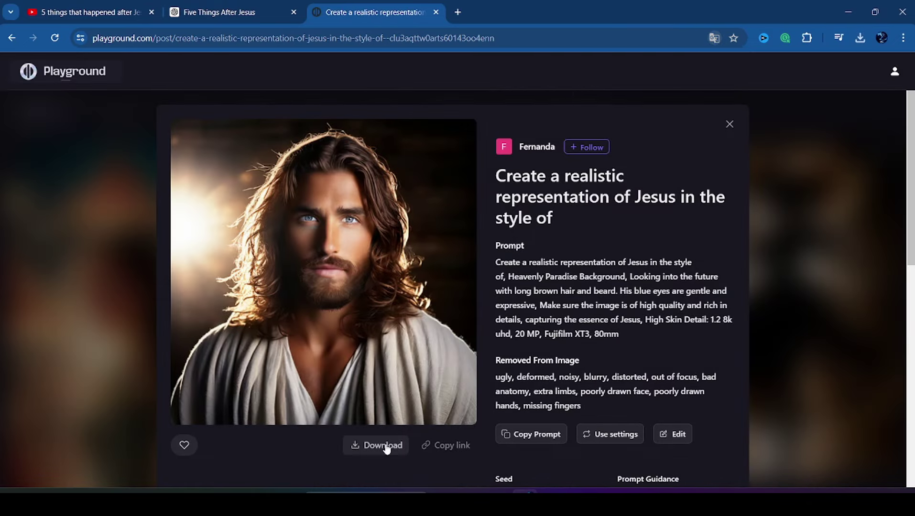
# Open the related image with the prompt "Jesus' presence offered unparalleled peace" and download it.
pyautogui.scroll(-7, 598, 267)
pyautogui.scroll(-1, 604, 272)
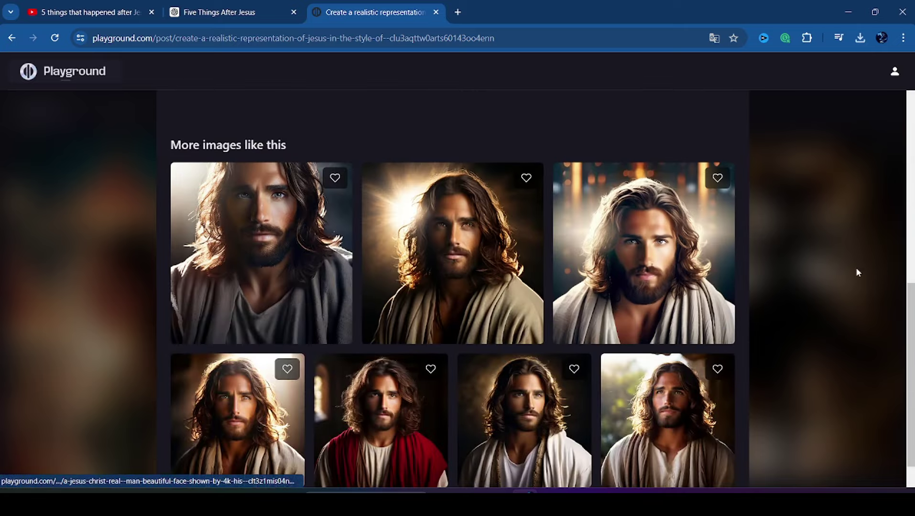
pyautogui.scroll(-1, 693, 363)
pyautogui.click(693, 382)
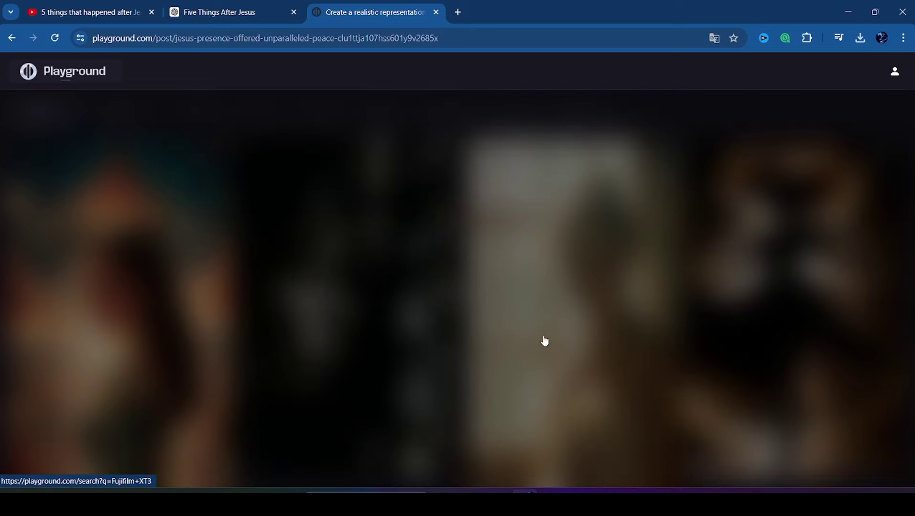
pyautogui.scroll(-2, 389, 240)
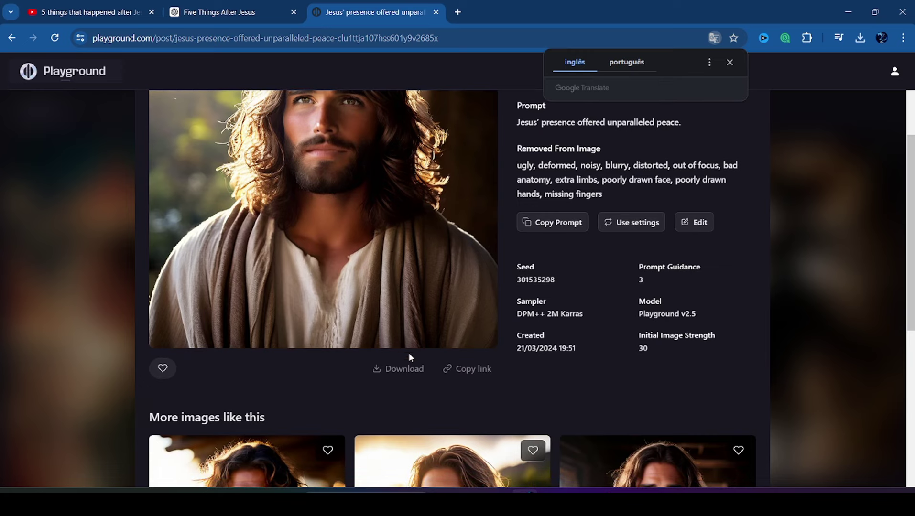
pyautogui.click(405, 369)
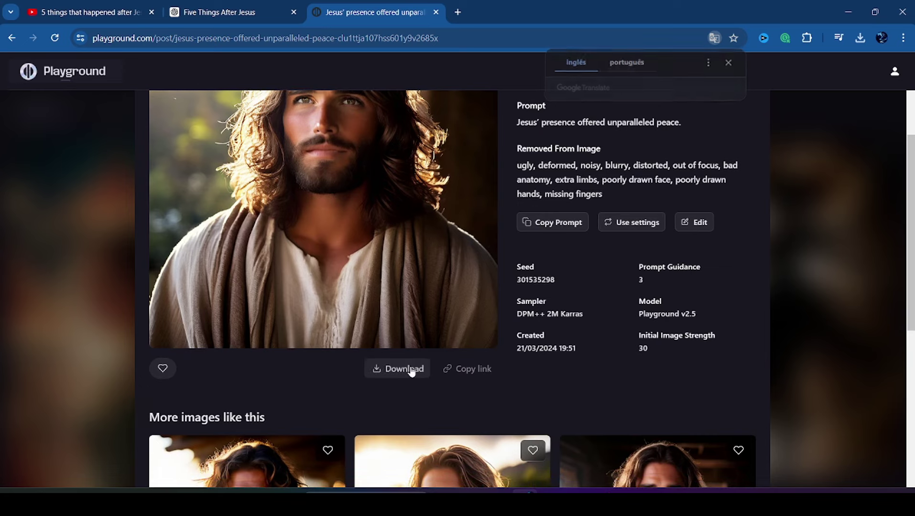
# Return to the Playground home page and search for "jesus".
pyautogui.click(81, 72)
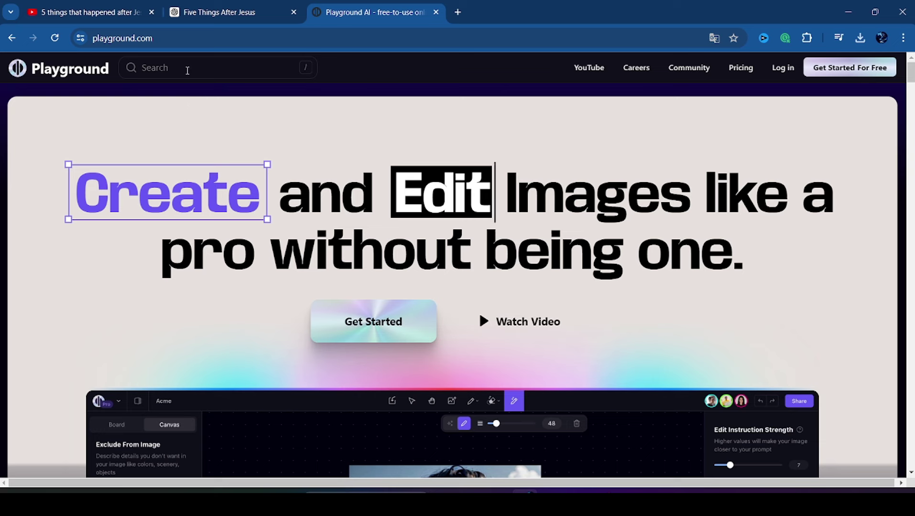
pyautogui.write('/')
pyautogui.write('jesus')
pyautogui.press('Return')
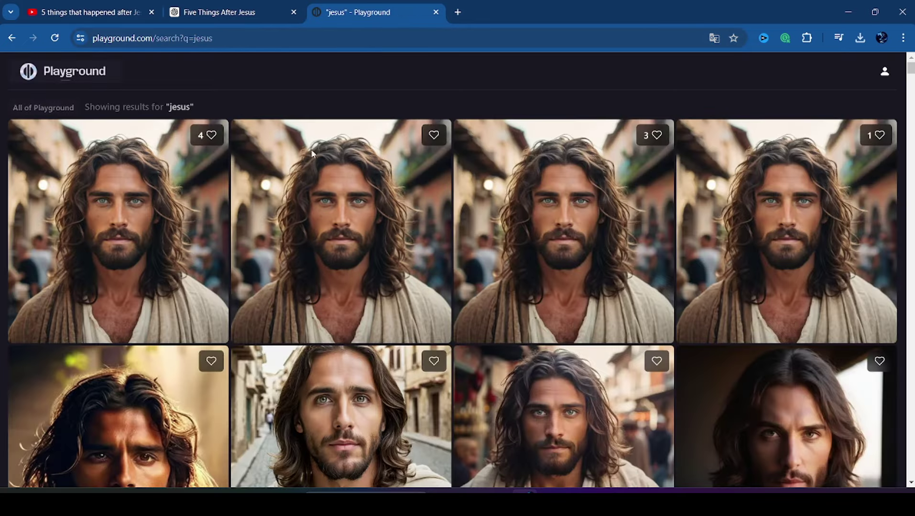
# Open the "Jesus Christ" image with the weathered boulder prompt from the search results and download it.
pyautogui.scroll(-1, 621, 160)
pyautogui.scroll(-10, 621, 160)
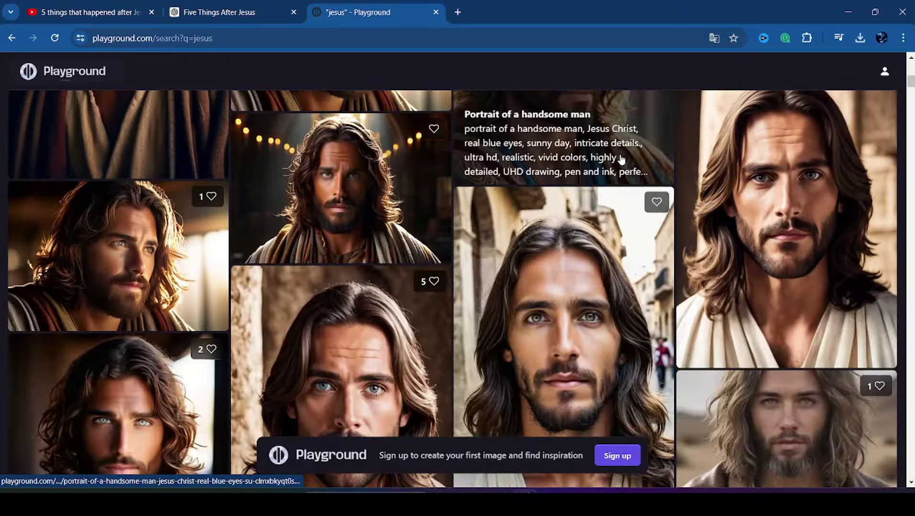
pyautogui.scroll(-4, 621, 160)
pyautogui.scroll(-2, 619, 191)
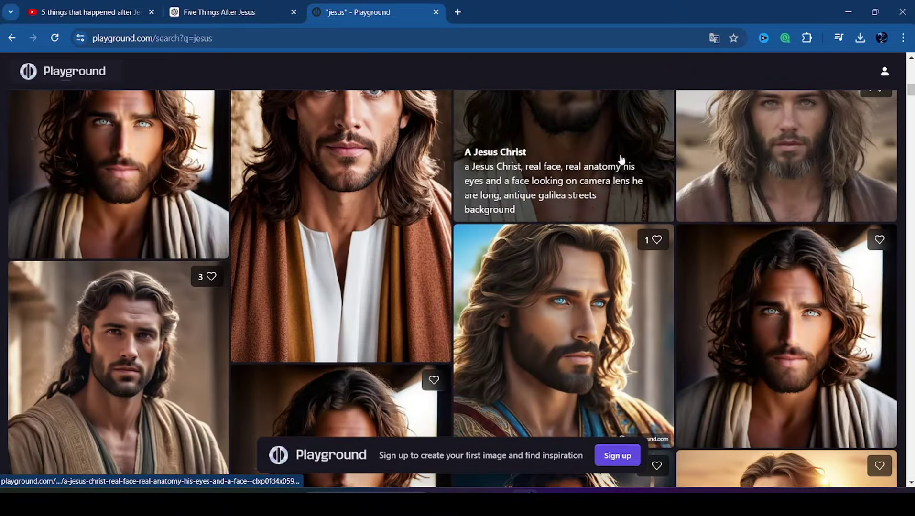
pyautogui.click(137, 146)
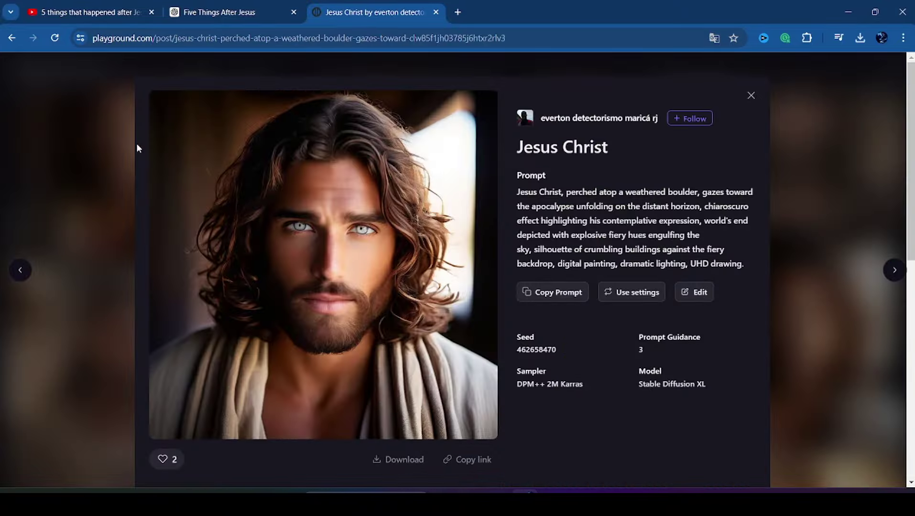
pyautogui.click(403, 463)
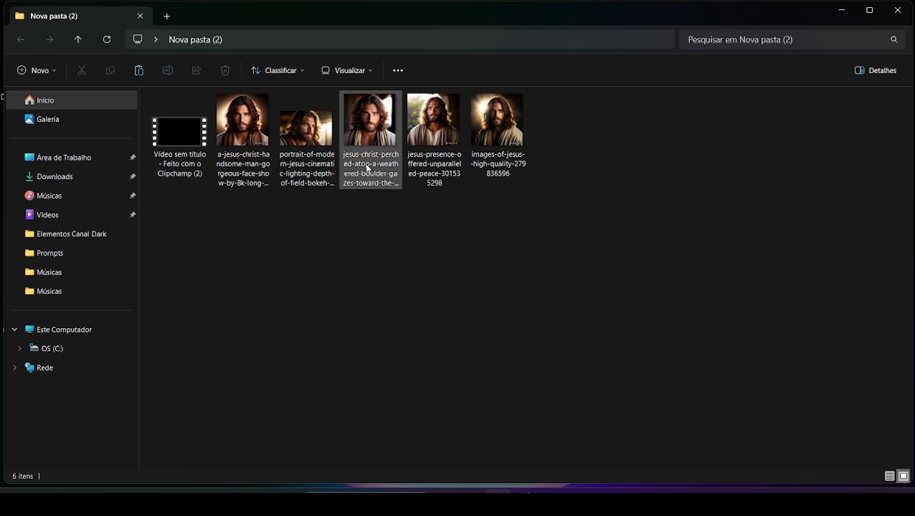
# Check the first downloaded Jesus image in the folder Nova pasta (2) and add all five images to the start of CapCut's video track.
pyautogui.click(253, 149)
pyautogui.doubleClick(253, 149)
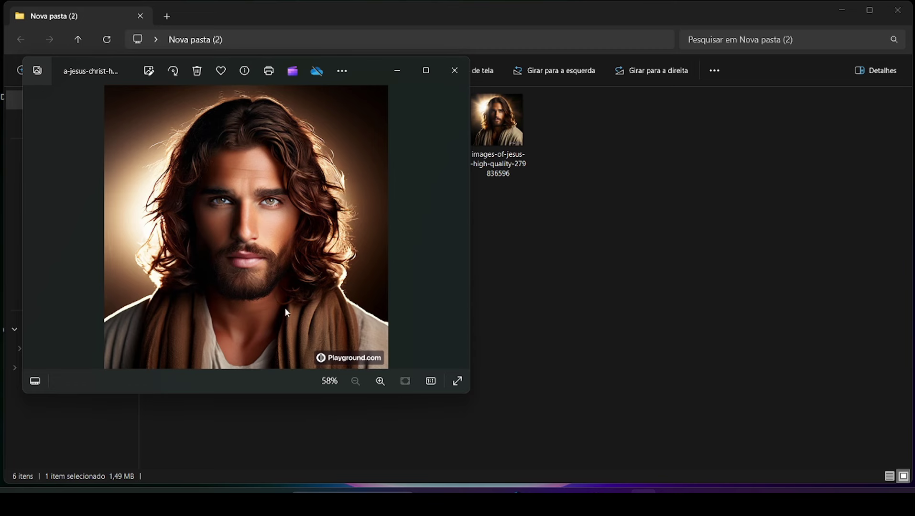
pyautogui.click(454, 71)
pyautogui.moveTo(717, 229); pyautogui.dragTo(268, 137)
pyautogui.moveTo(760, 222); pyautogui.dragTo(128, 356)
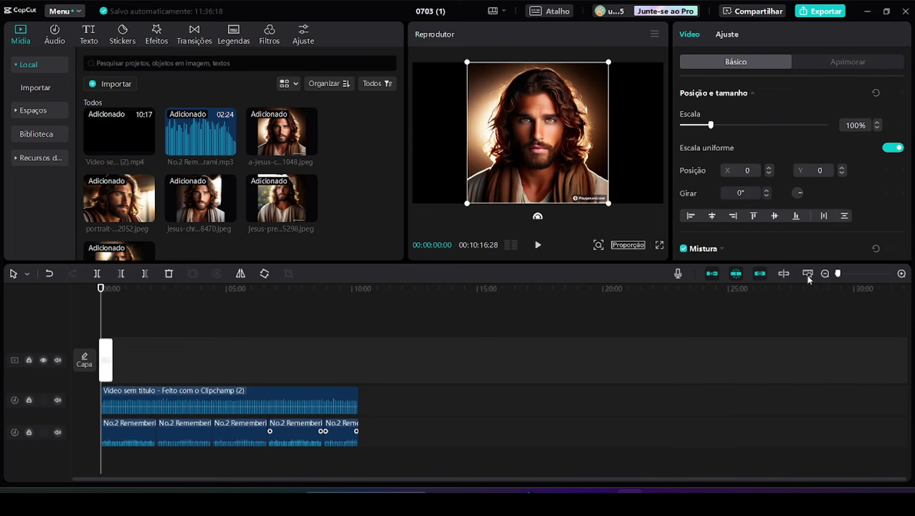
# Turn off the main track magnet and move the last four image clips away from the first, to about 02:10.
pyautogui.click(713, 274)
pyautogui.click(851, 274)
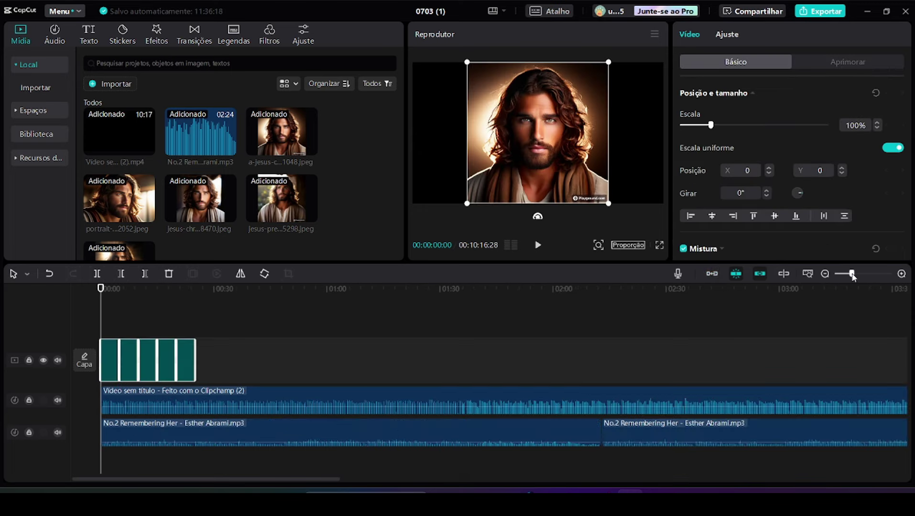
pyautogui.moveTo(307, 365); pyautogui.dragTo(602, 361)
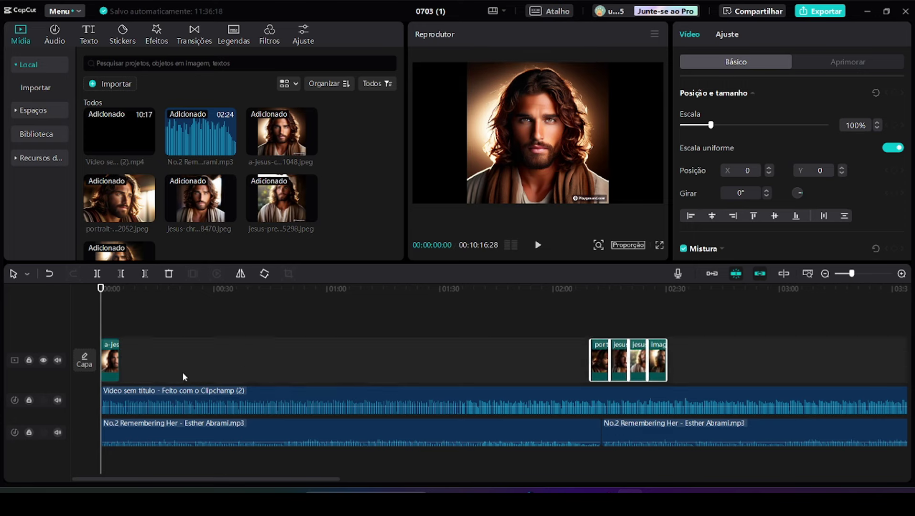
# Lengthen the first image clip and trim its end at 00:00:21:22.
pyautogui.click(108, 365)
pyautogui.moveTo(121, 355); pyautogui.dragTo(351, 355)
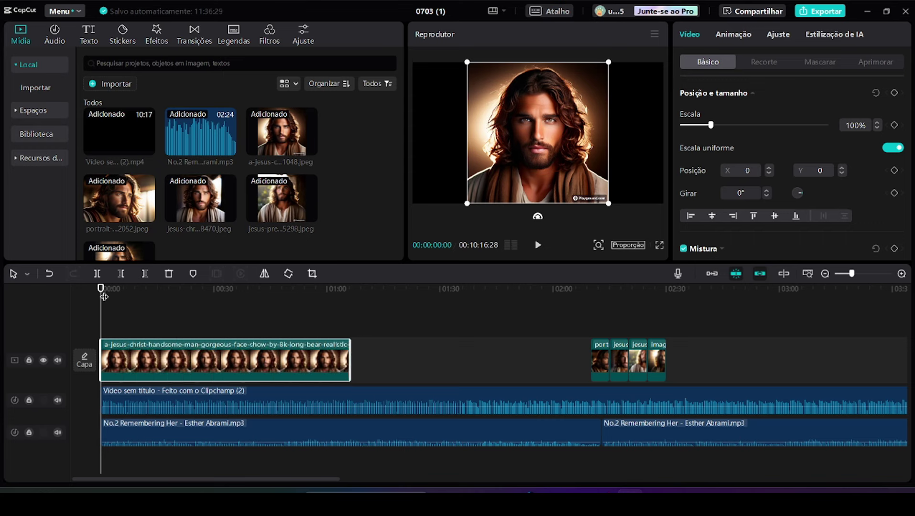
pyautogui.moveTo(104, 297); pyautogui.dragTo(182, 337)
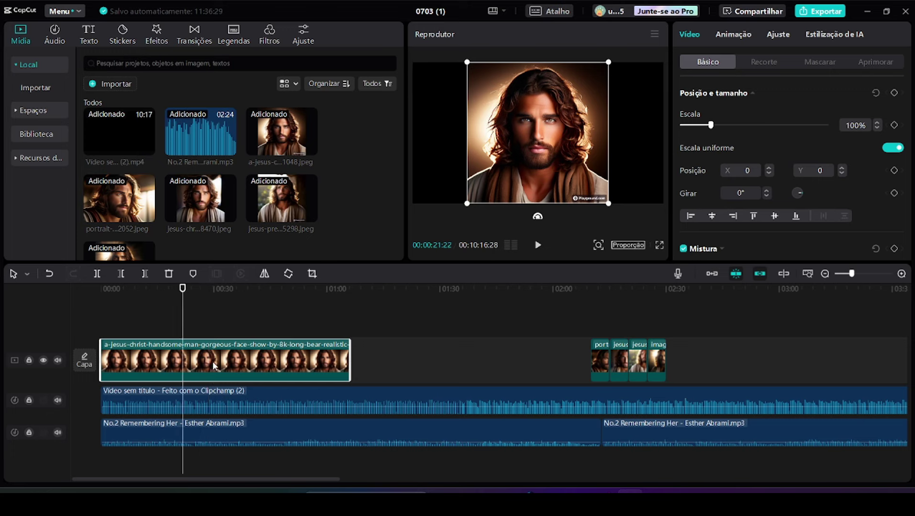
pyautogui.click(144, 273)
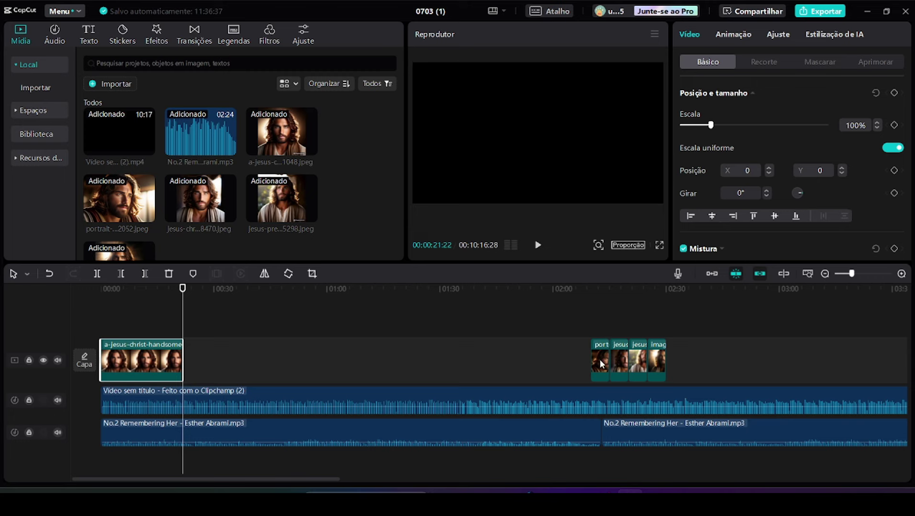
# Place the other four image clips end to end after the first and lengthen each so the sequence runs to about 02:00.
pyautogui.moveTo(601, 364); pyautogui.dragTo(273, 371)
pyautogui.moveTo(620, 361); pyautogui.dragTo(385, 372)
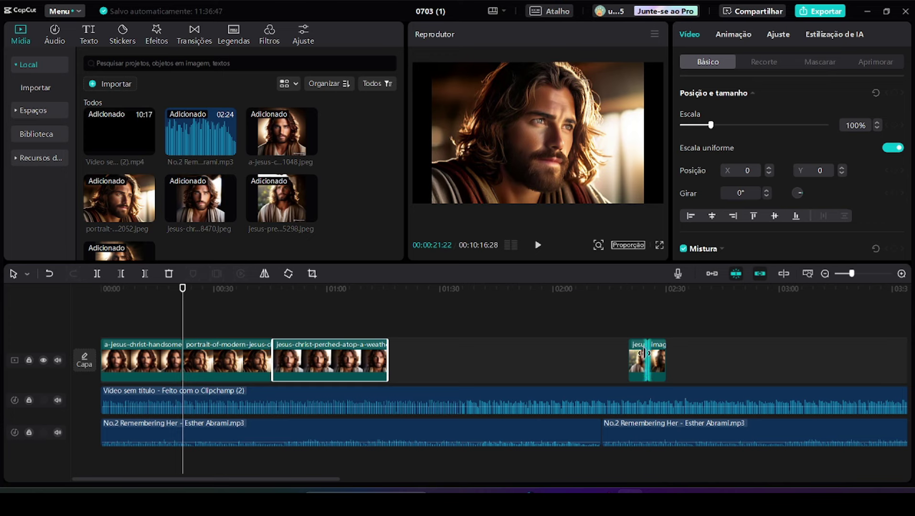
pyautogui.moveTo(638, 361); pyautogui.dragTo(474, 366)
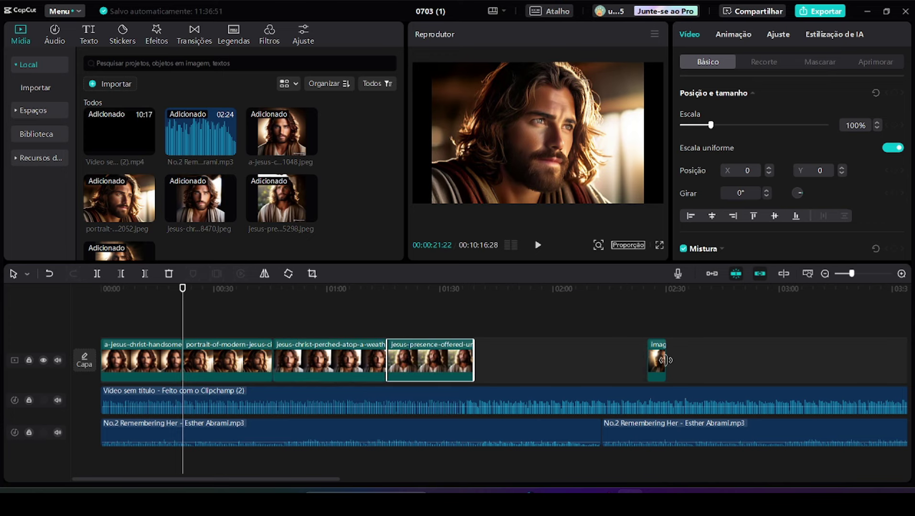
pyautogui.moveTo(653, 362); pyautogui.dragTo(551, 371)
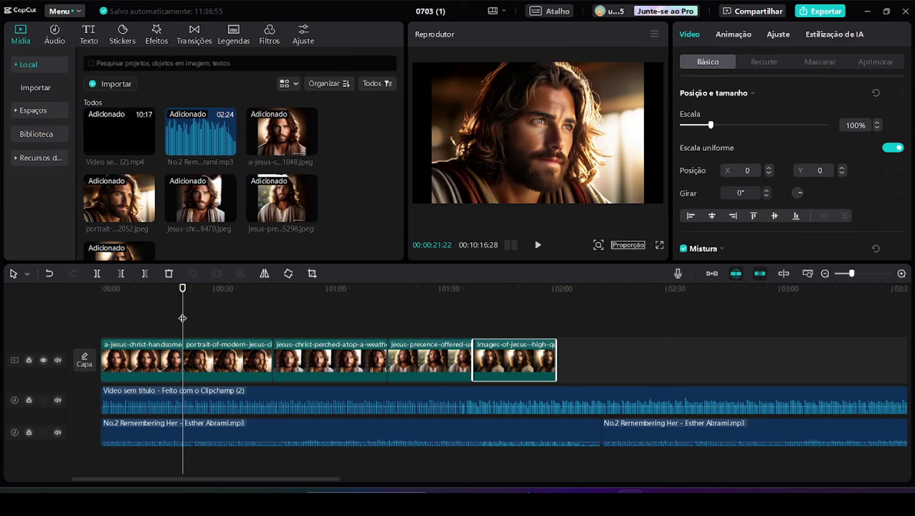
# Set the first image clip's scale to 183% so it fills the frame.
pyautogui.moveTo(181, 296); pyautogui.dragTo(137, 318)
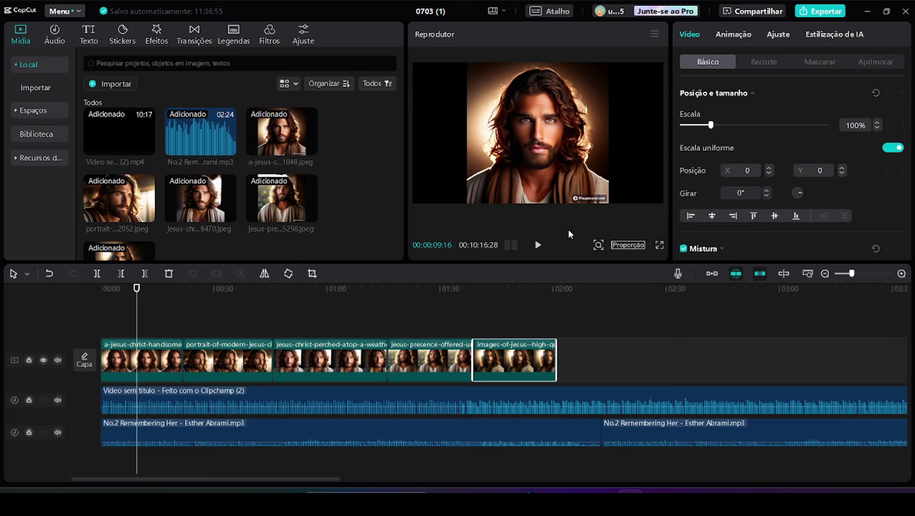
pyautogui.click(173, 358)
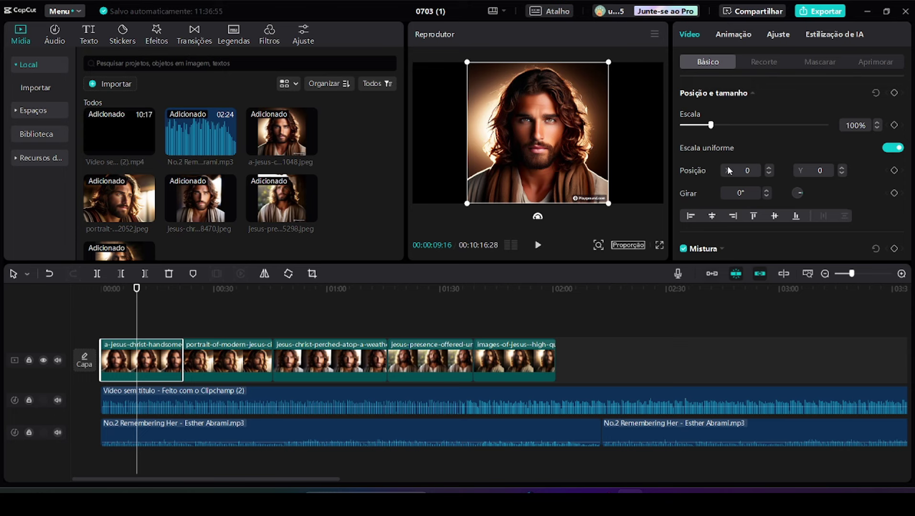
pyautogui.click(724, 125)
pyautogui.moveTo(725, 127); pyautogui.dragTo(736, 130)
# Set the scale of the second image clip, the modern Jesus portrait, to 121%.
pyautogui.moveTo(135, 294); pyautogui.dragTo(220, 316)
pyautogui.click(246, 366)
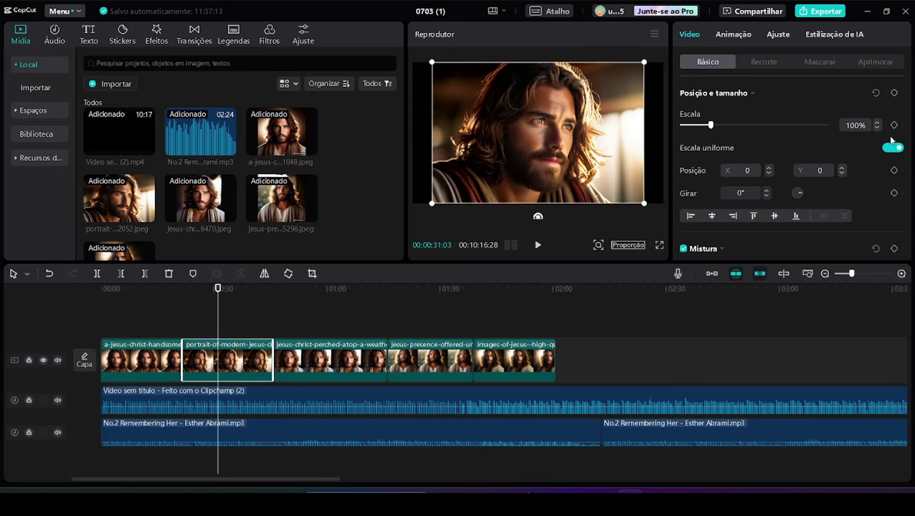
pyautogui.click(880, 122)
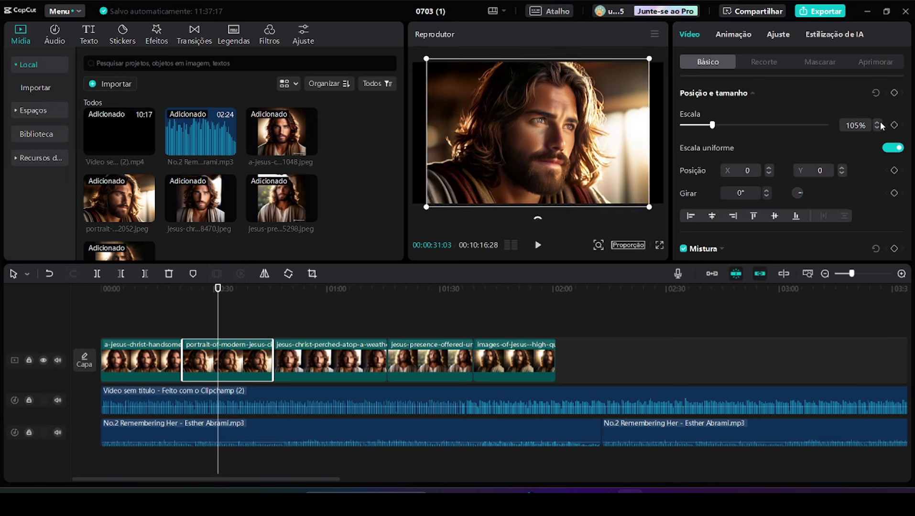
pyautogui.click(880, 121)
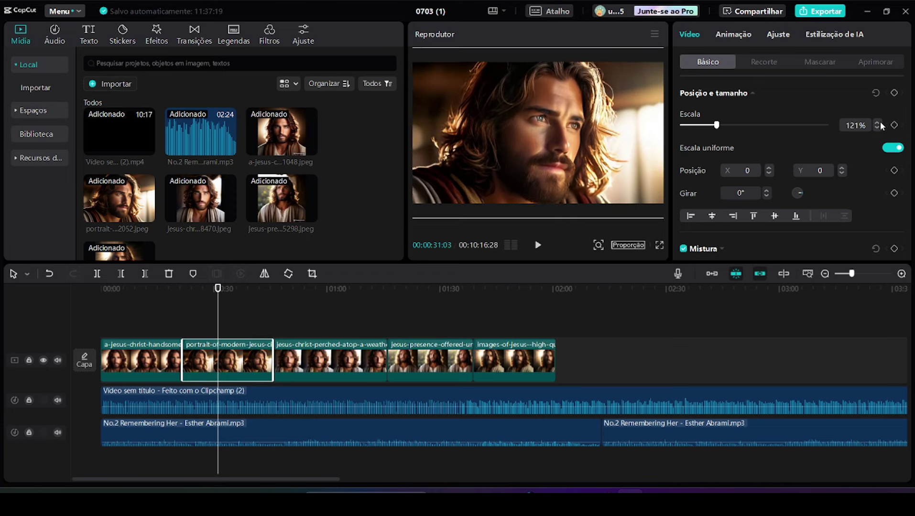
# Set the scale of the third image clip, the weathered boulder one, to 178%.
pyautogui.moveTo(218, 288); pyautogui.dragTo(314, 353)
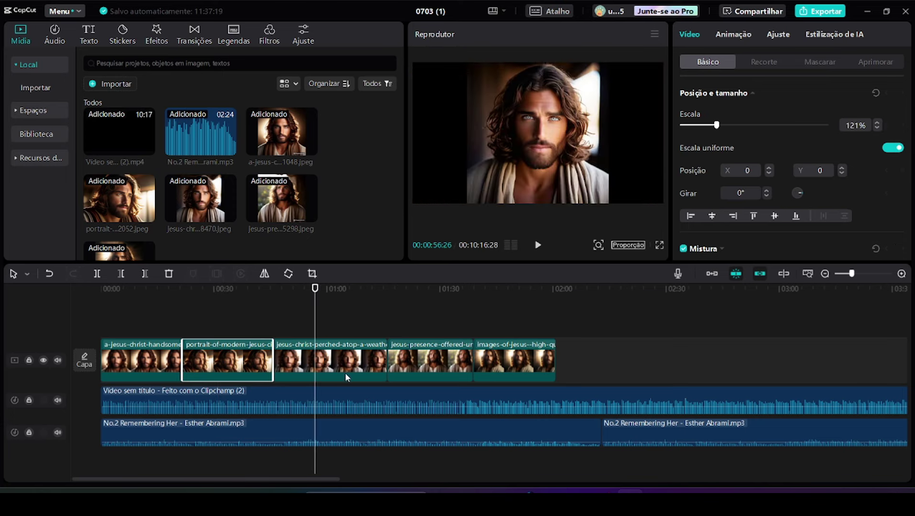
pyautogui.click(304, 358)
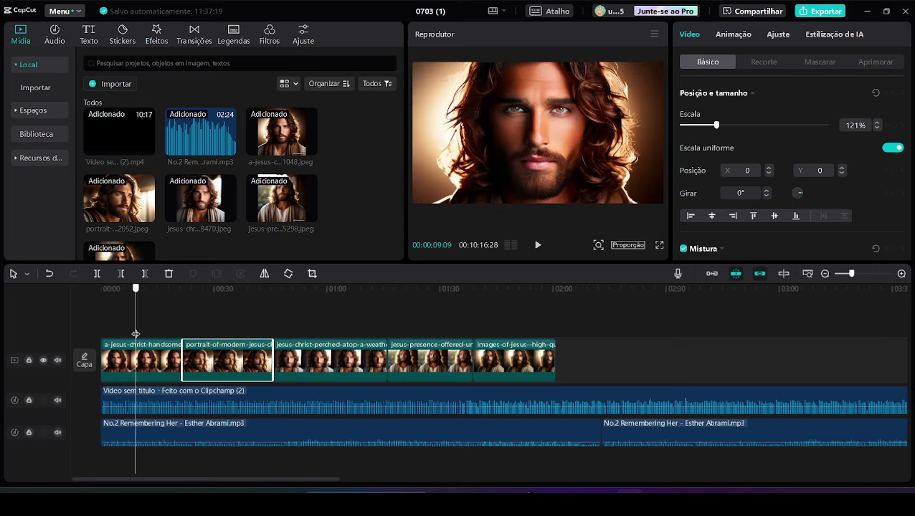
pyautogui.click(735, 126)
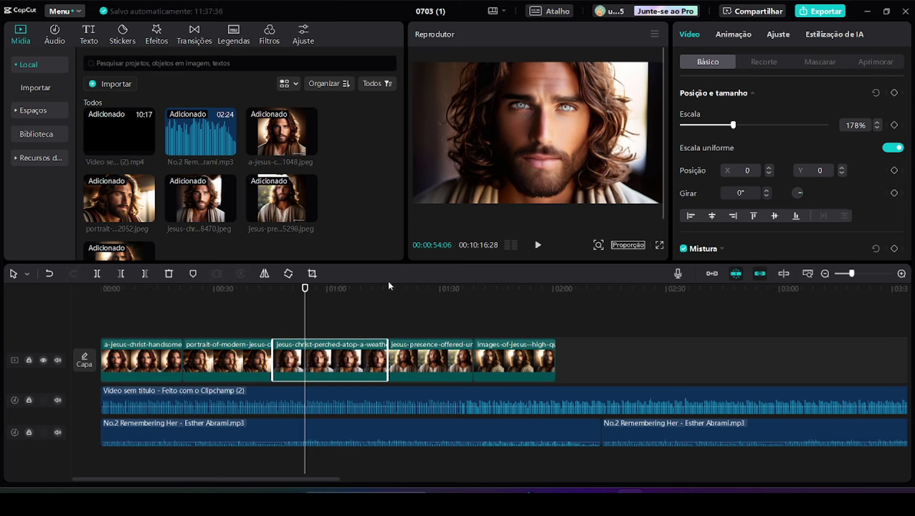
# Enlarge the fourth image clip, "jesus-presence-offered", so it fills the whole frame.
pyautogui.moveTo(296, 289); pyautogui.dragTo(435, 332)
pyautogui.click(443, 357)
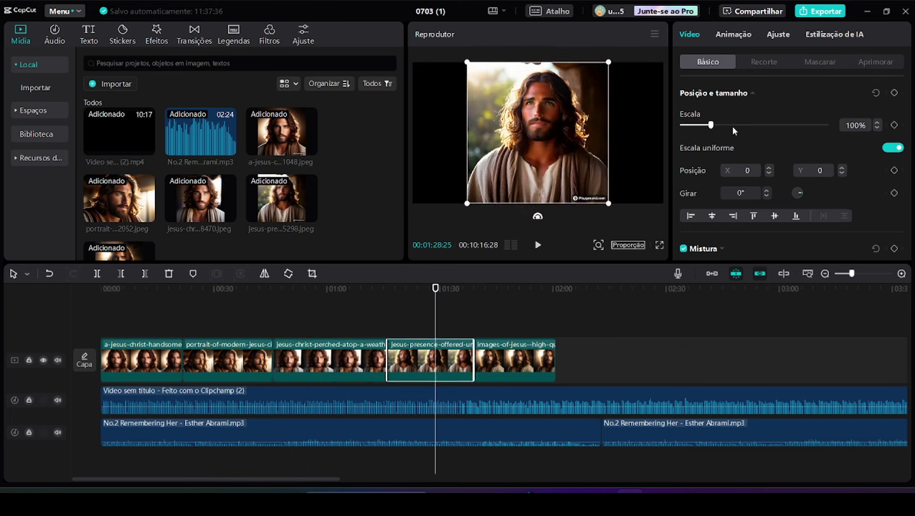
pyautogui.moveTo(711, 126); pyautogui.dragTo(736, 126)
# Set the scale of the last image clip on the video track to 182%.
pyautogui.moveTo(435, 295); pyautogui.dragTo(499, 319)
pyautogui.click(523, 363)
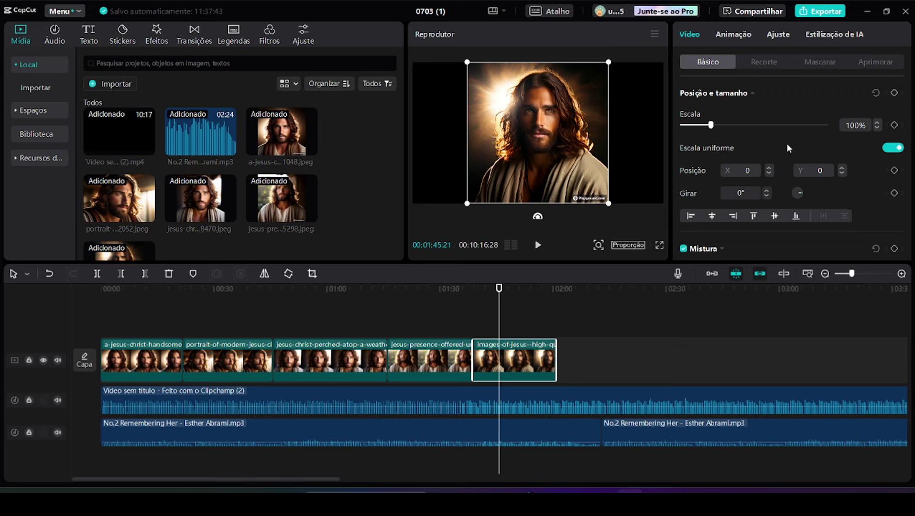
pyautogui.click(730, 125)
pyautogui.moveTo(730, 125); pyautogui.dragTo(735, 126)
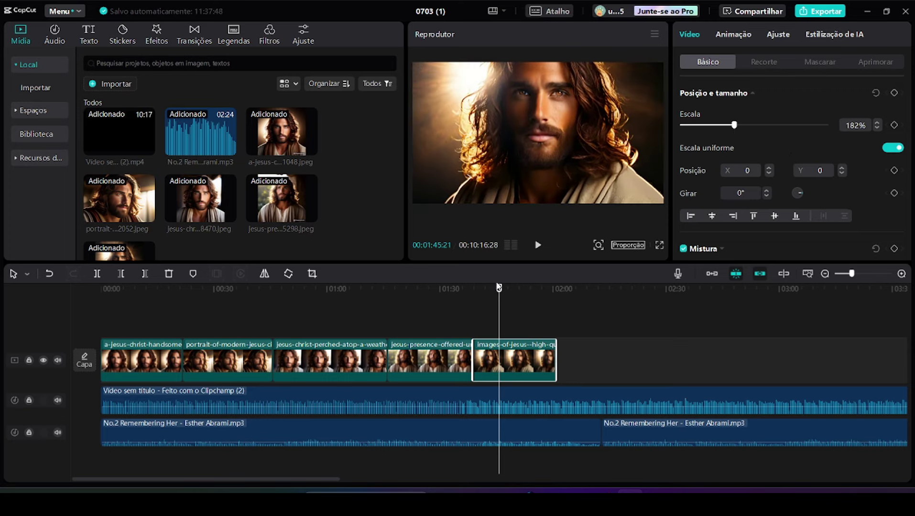
# Animate the first image clip with position and size keyframes at 00:00:01:13 and 00:00:19:02, lowering the image to Y -228 at the second.
pyautogui.moveTo(499, 287); pyautogui.dragTo(107, 362)
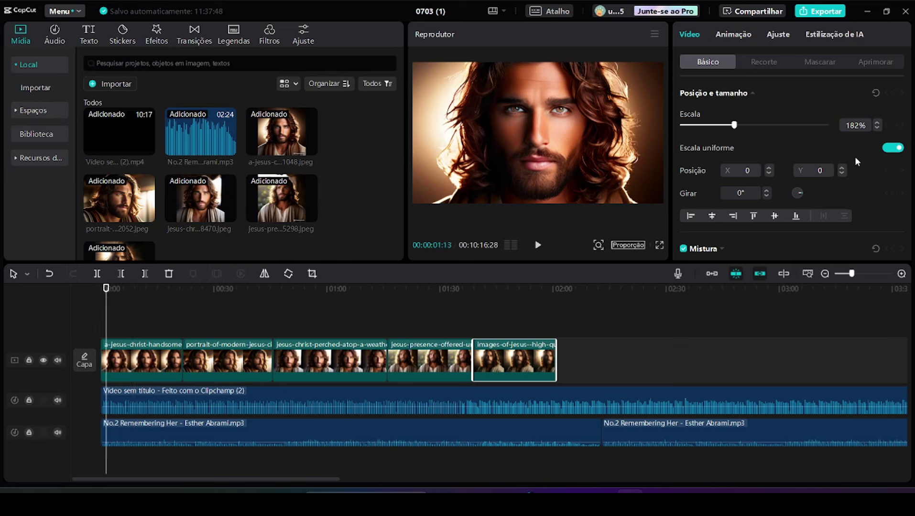
pyautogui.click(147, 357)
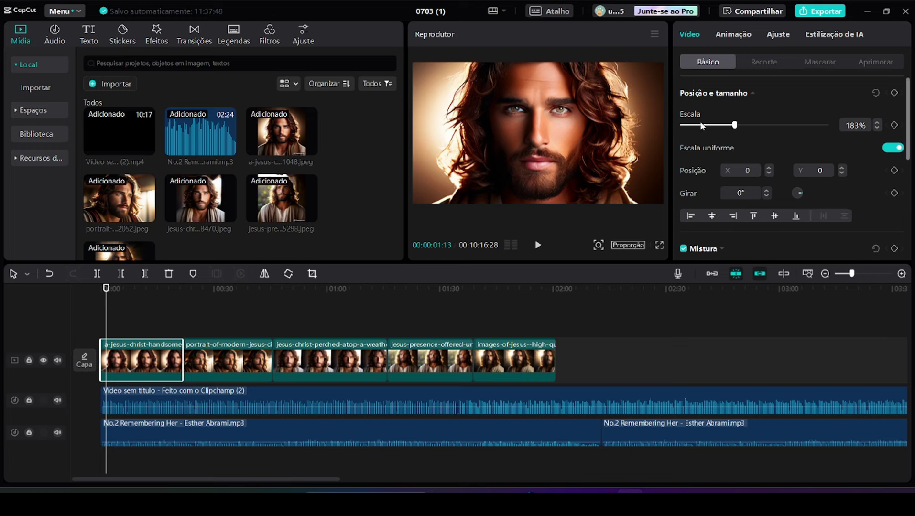
pyautogui.click(894, 93)
pyautogui.moveTo(110, 297); pyautogui.dragTo(173, 296)
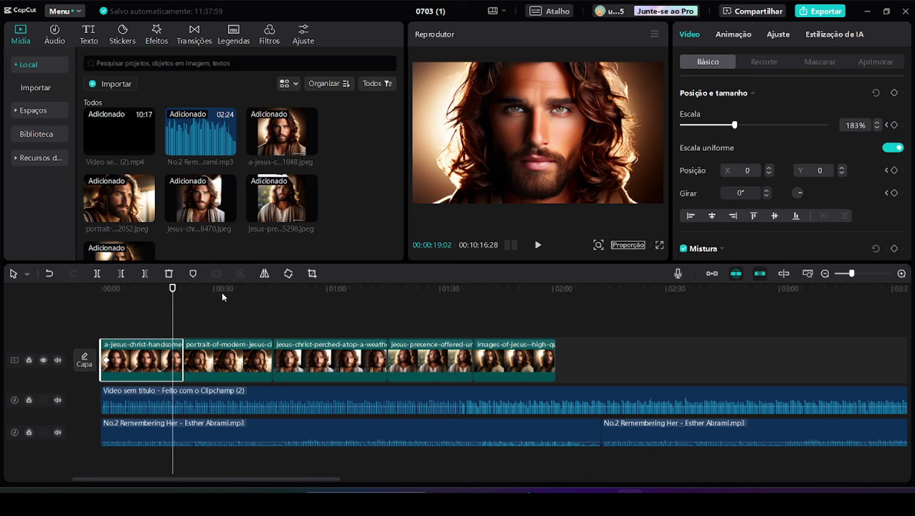
pyautogui.click(894, 93)
pyautogui.moveTo(557, 124); pyautogui.dragTo(558, 140)
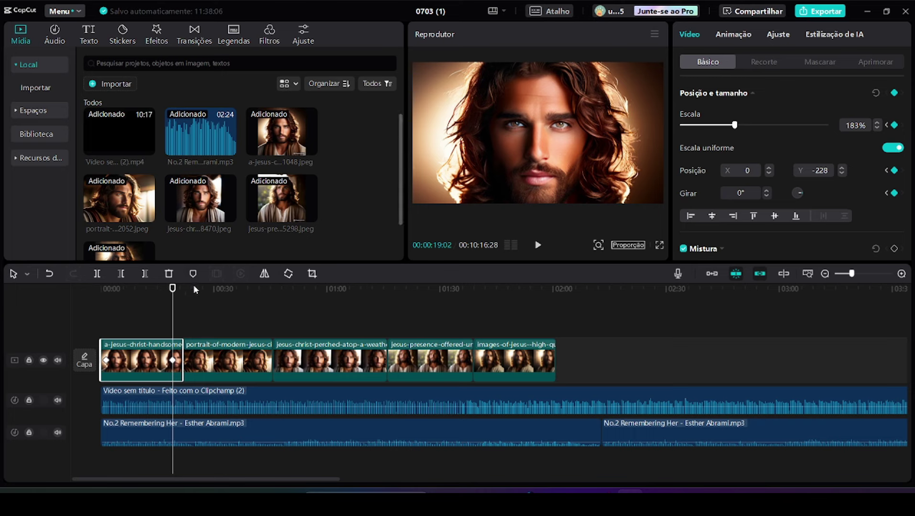
# Play the keyframed image movement from the timeline start in full-screen preview.
pyautogui.moveTo(173, 292); pyautogui.dragTo(80, 306)
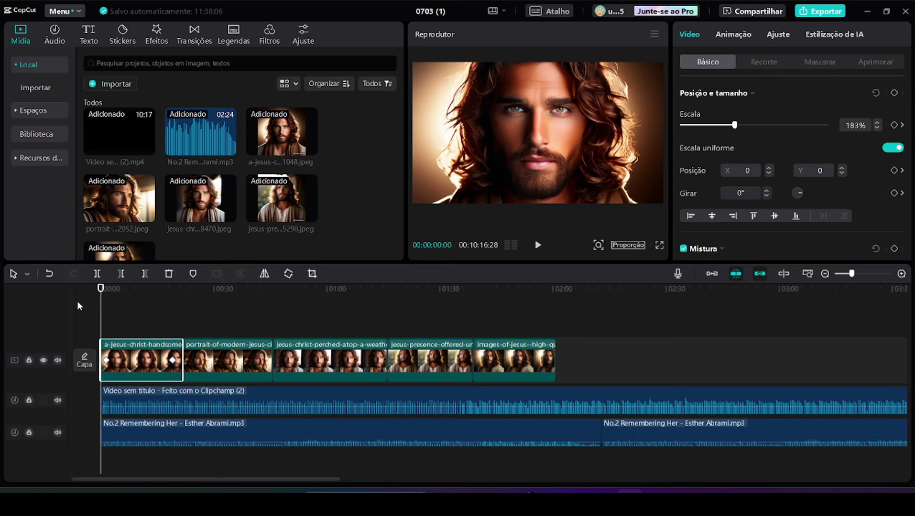
pyautogui.click(537, 246)
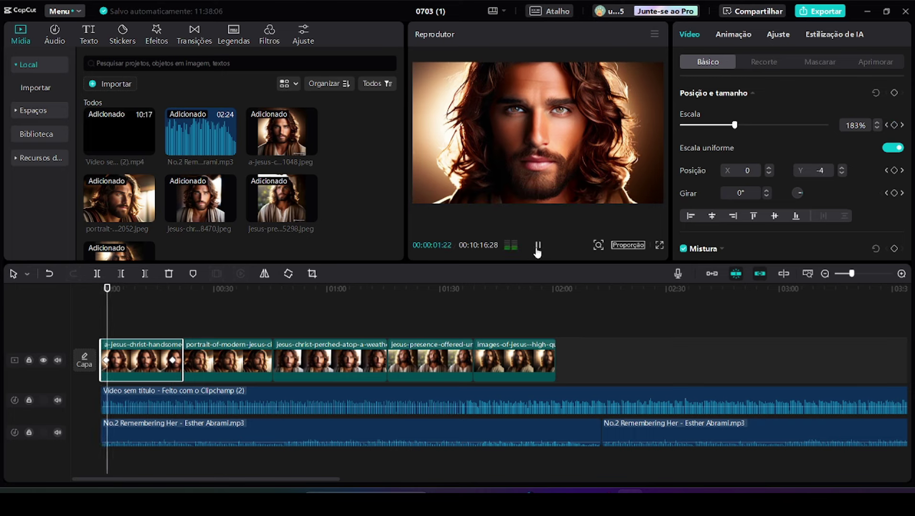
pyautogui.click(659, 245)
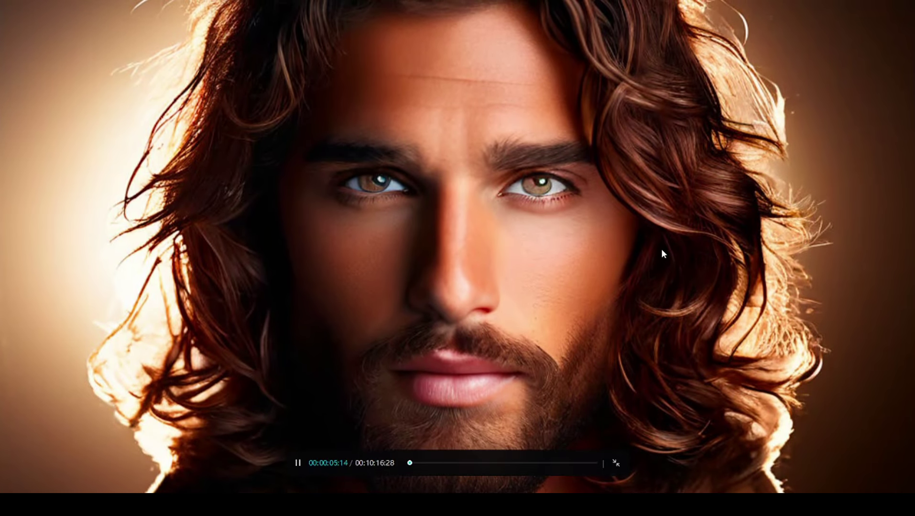
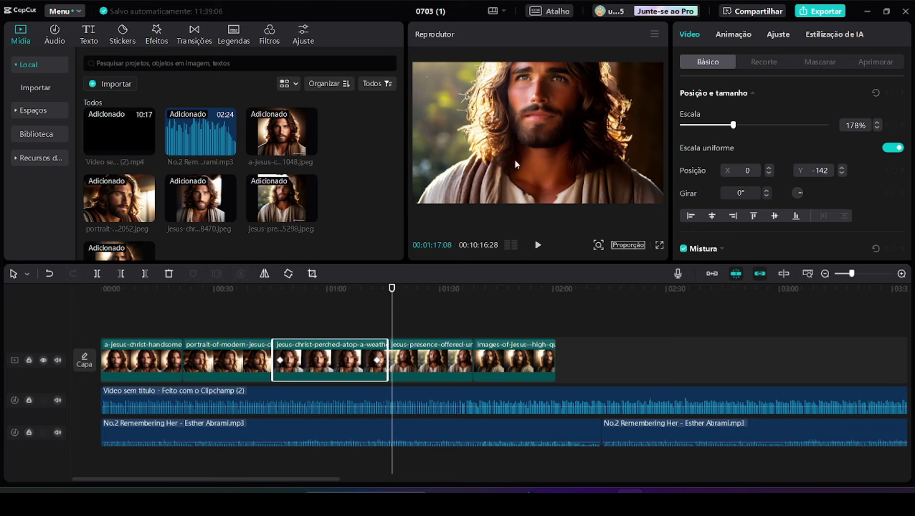
# Lower the fourth image to Y -521 and animate it with position and size keyframes at 00:01:17:08 and 00:01:36:24, using 195% scale at the second.
pyautogui.moveTo(514, 159)
pyautogui.mouseDown()
pyautogui.moveTo(525, 120)
pyautogui.moveTo(529, 150)
pyautogui.mouseUp()
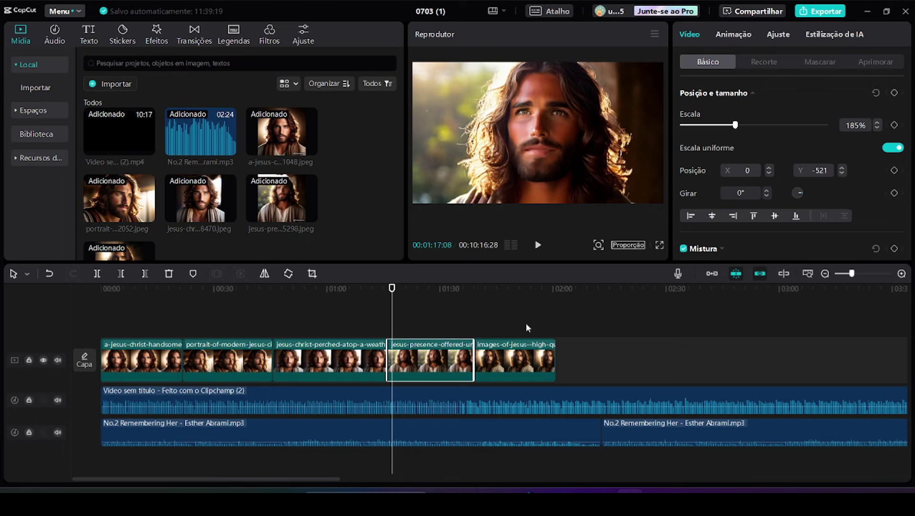
pyautogui.click(893, 93)
pyautogui.moveTo(401, 289); pyautogui.dragTo(465, 290)
pyautogui.click(894, 93)
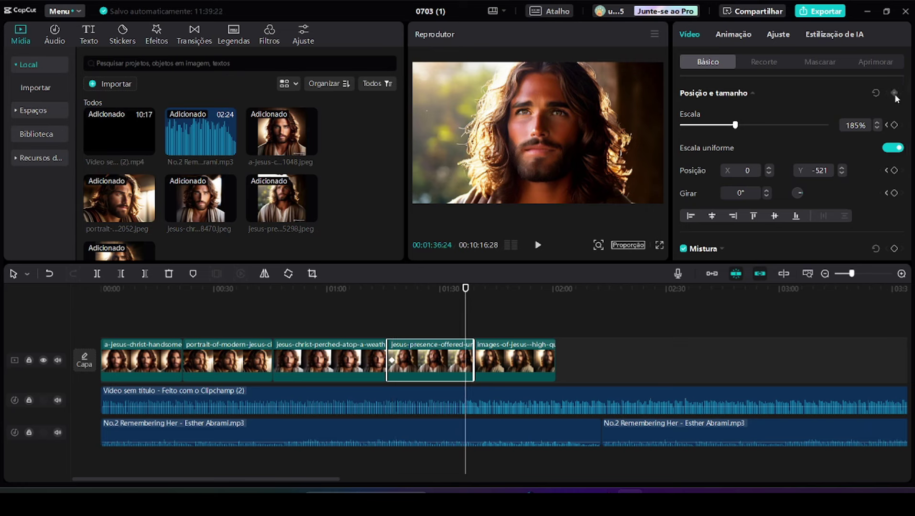
pyautogui.click(878, 124)
pyautogui.click(878, 123)
pyautogui.click(877, 124)
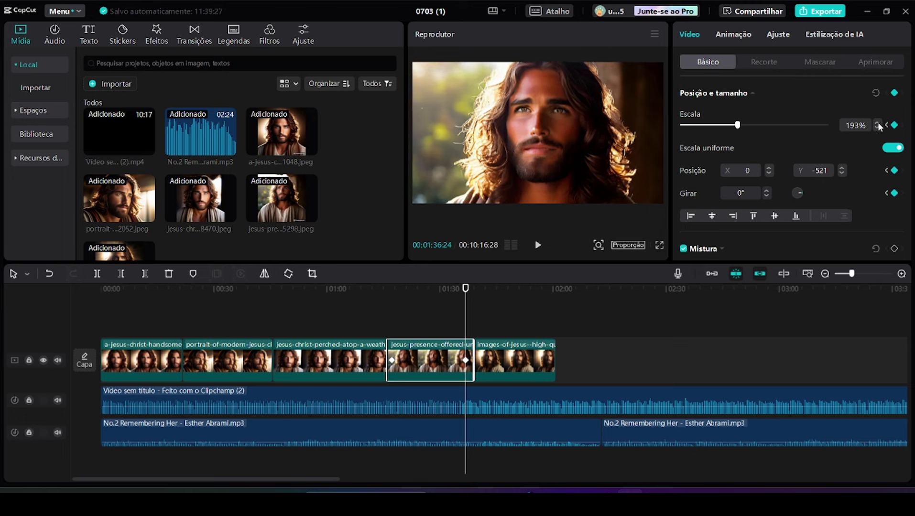
pyautogui.click(877, 125)
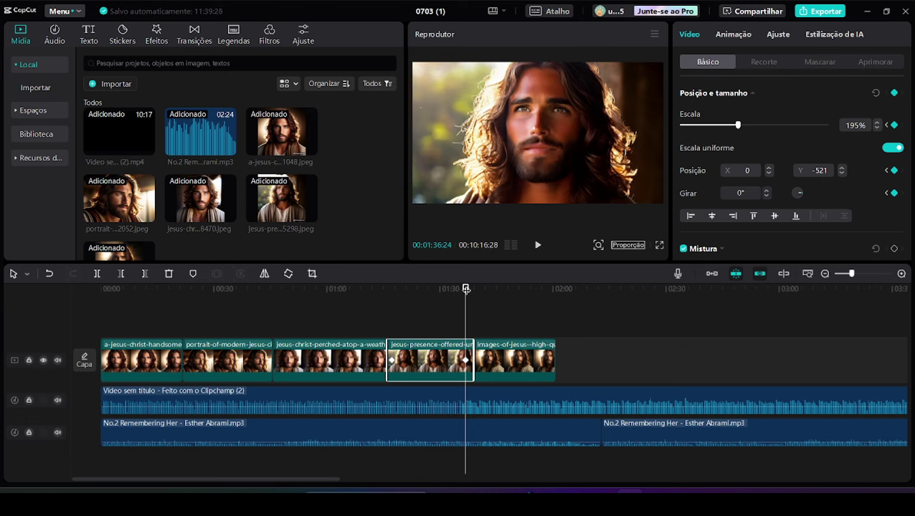
# Lower the last image in the frame to Y -292 and enlarge it to 201% scale.
pyautogui.moveTo(466, 289); pyautogui.dragTo(480, 307)
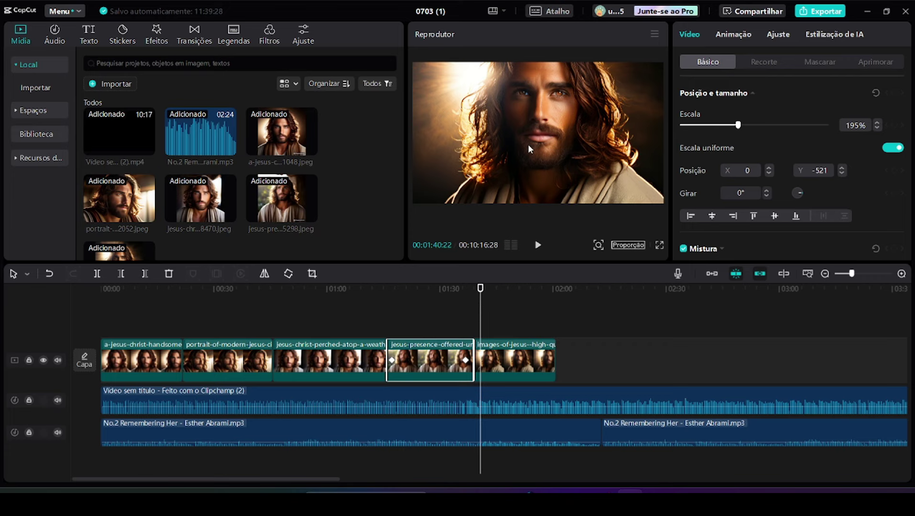
pyautogui.moveTo(527, 148); pyautogui.dragTo(549, 167)
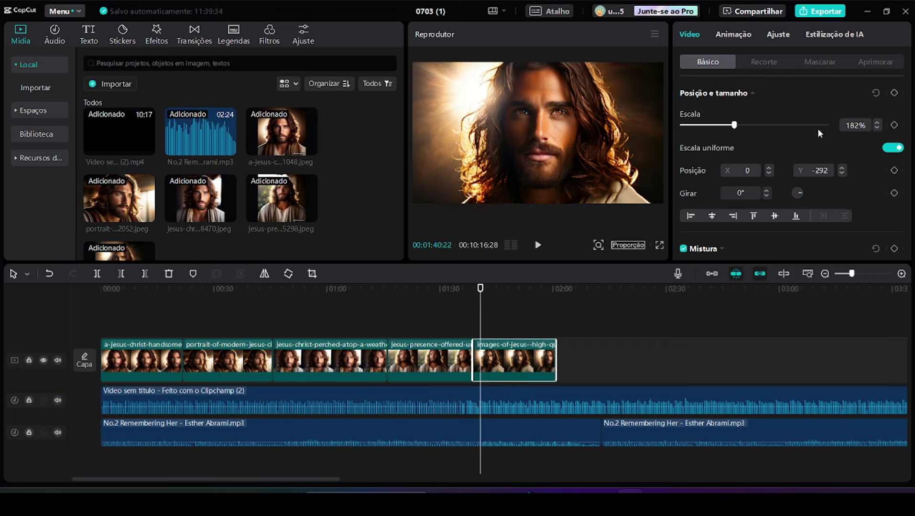
pyautogui.moveTo(737, 126); pyautogui.dragTo(740, 128)
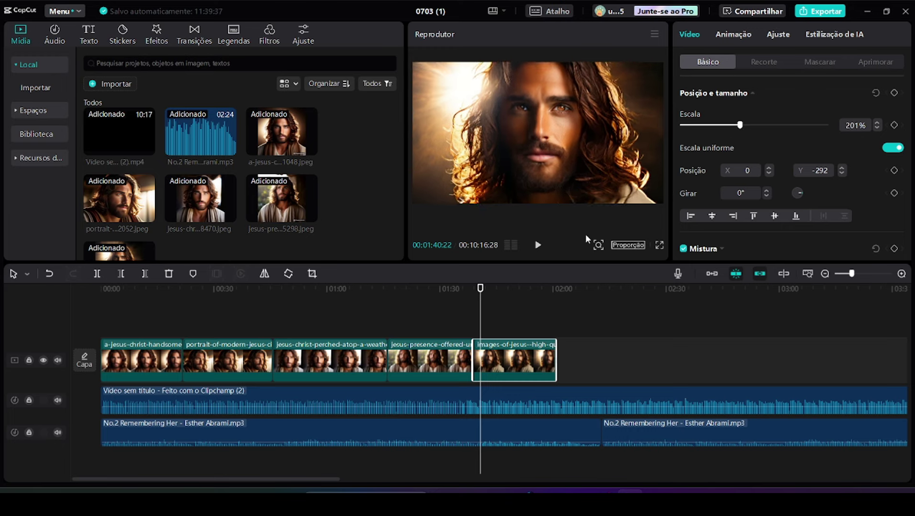
# Animate the last image with position and size keyframes at 00:01:39:26 and 00:01:58:23, reducing the scale to 188% at the second.
pyautogui.click(479, 300)
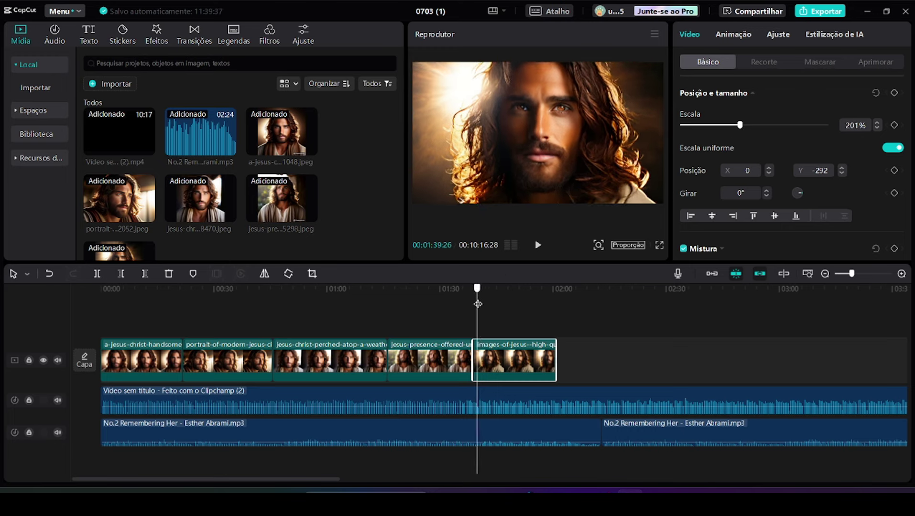
pyautogui.click(893, 93)
pyautogui.moveTo(479, 299); pyautogui.dragTo(548, 318)
pyautogui.click(894, 93)
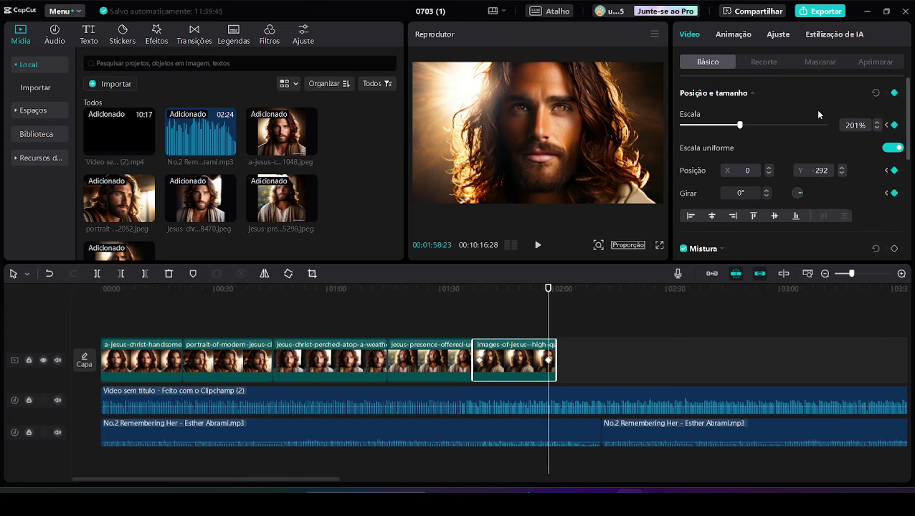
pyautogui.scroll(-5, 880, 128)
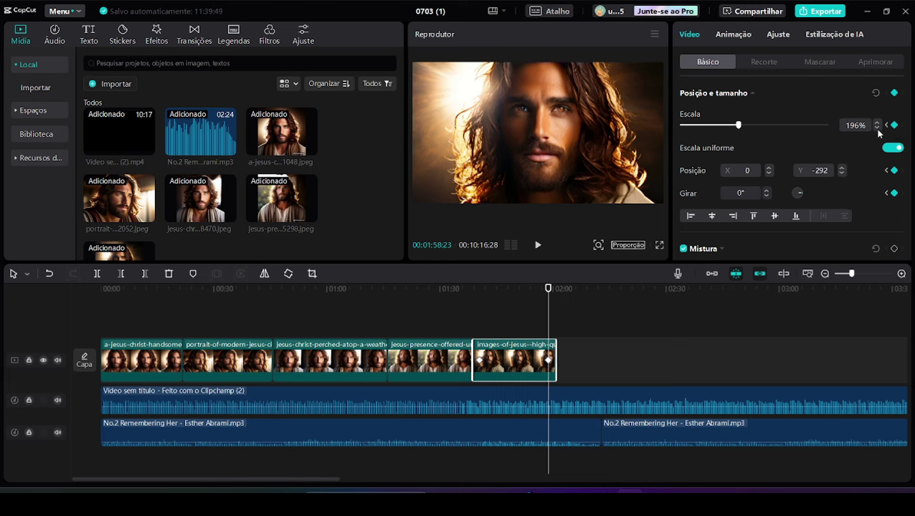
pyautogui.scroll(-8, 877, 128)
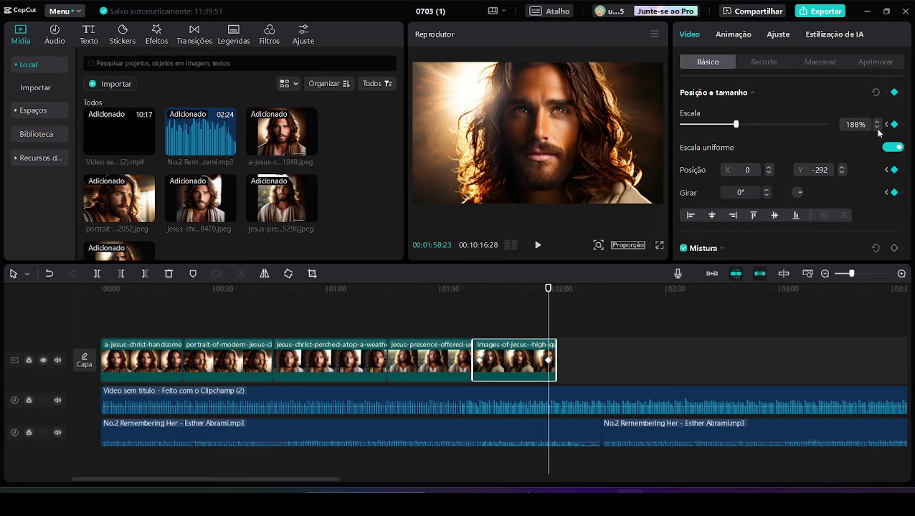
# Play the last image clip's keyframed movement from 00:01:38:26 in full-screen preview.
pyautogui.moveTo(553, 288); pyautogui.dragTo(474, 292)
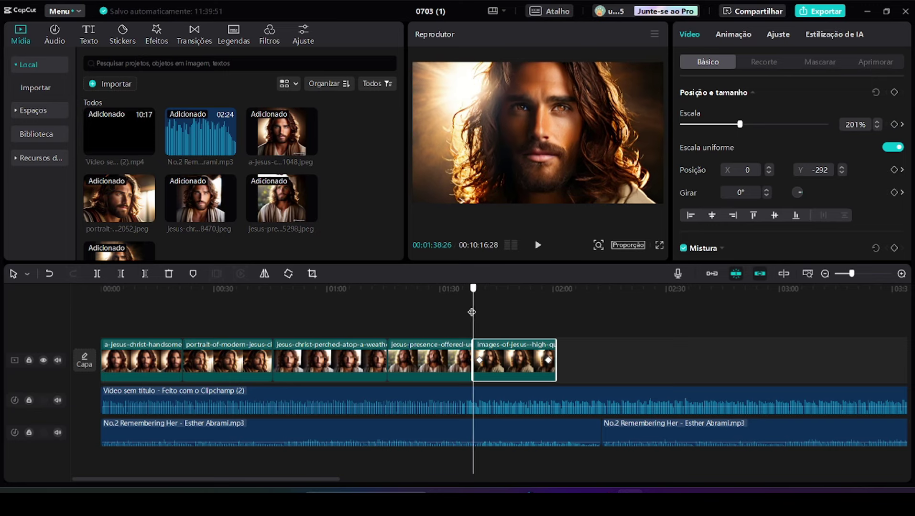
pyautogui.press('space')
pyautogui.click(659, 245)
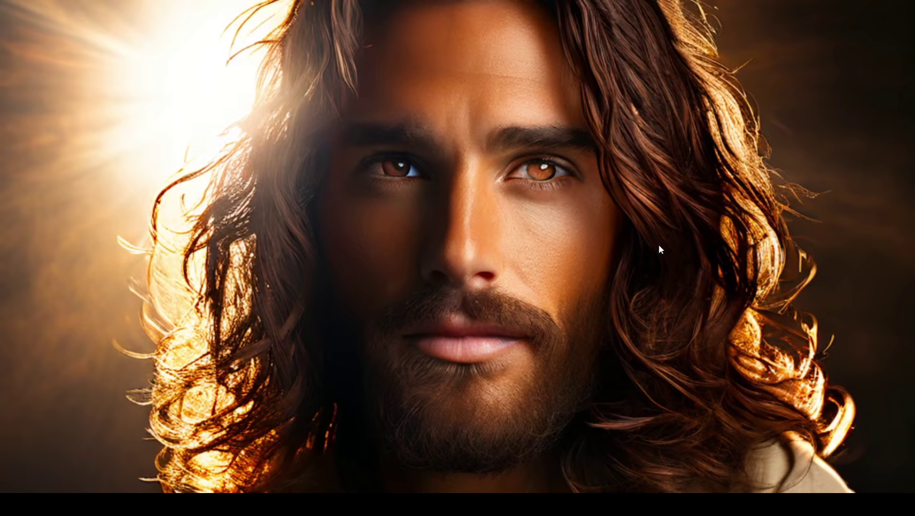
pyautogui.press('Escape')
# Move the last image clip's ending keyframe slightly earlier on the timeline.
pyautogui.moveTo(501, 297); pyautogui.dragTo(558, 303)
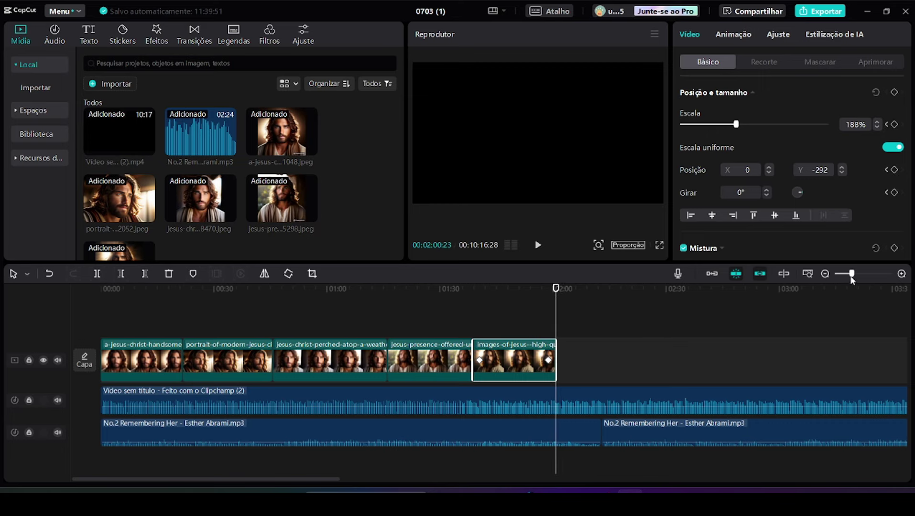
pyautogui.moveTo(843, 275); pyautogui.dragTo(860, 274)
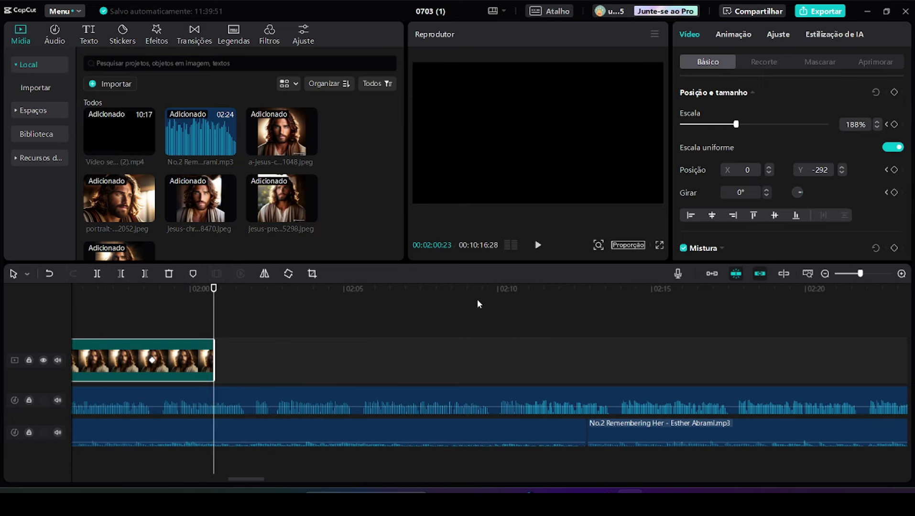
pyautogui.moveTo(212, 294); pyautogui.dragTo(160, 311)
pyautogui.moveTo(150, 361); pyautogui.dragTo(138, 361)
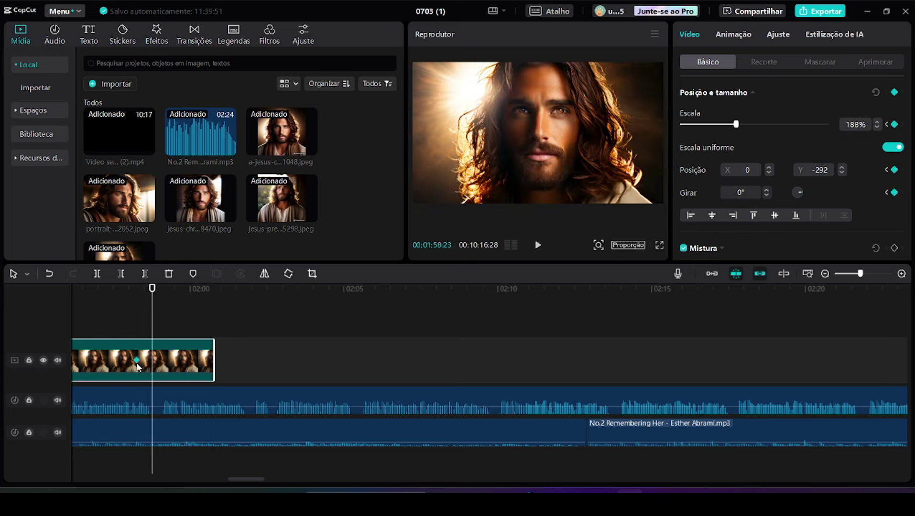
# Trim the last image clip, the narration and the background music together so they all end at 00:01:58:27.
pyautogui.moveTo(152, 287); pyautogui.dragTo(156, 288)
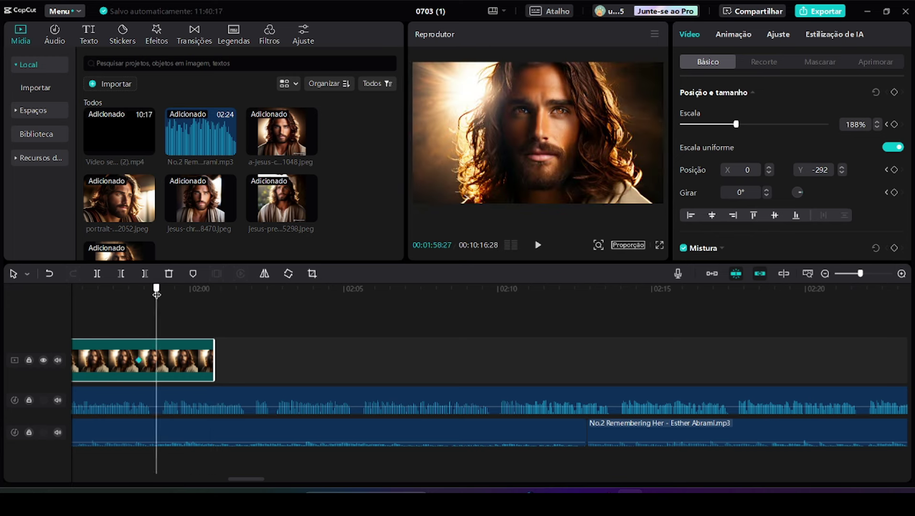
pyautogui.click(851, 273)
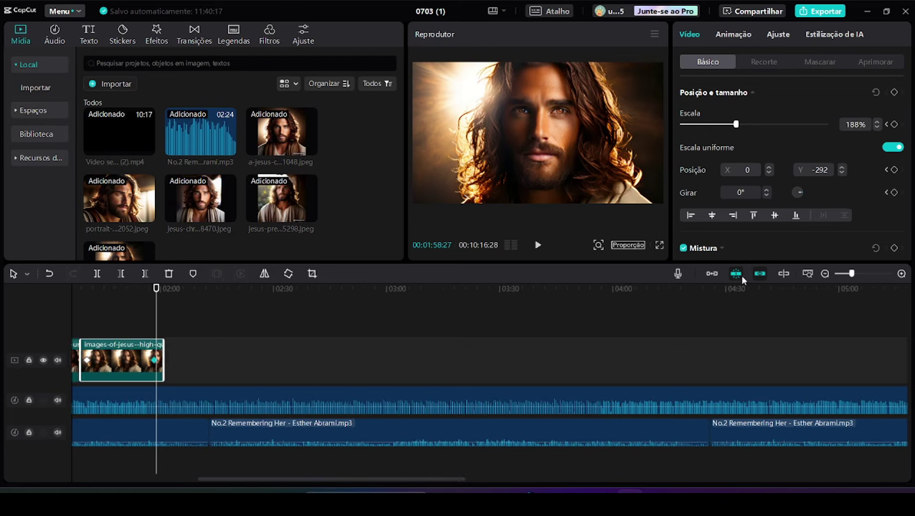
pyautogui.click(861, 274)
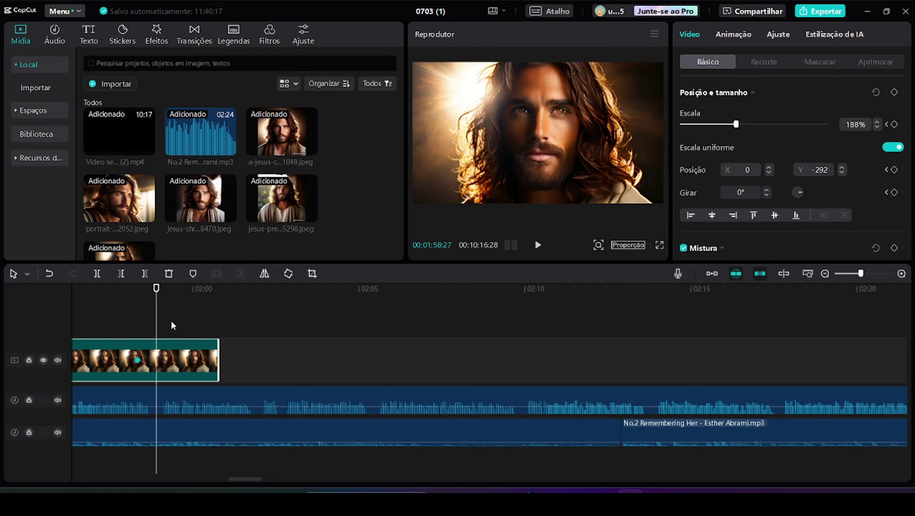
pyautogui.moveTo(172, 326); pyautogui.dragTo(165, 470)
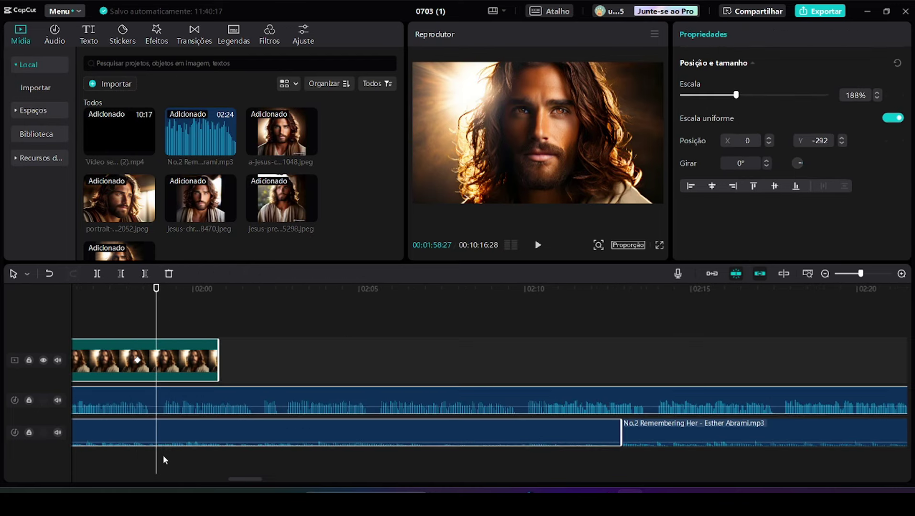
pyautogui.click(146, 275)
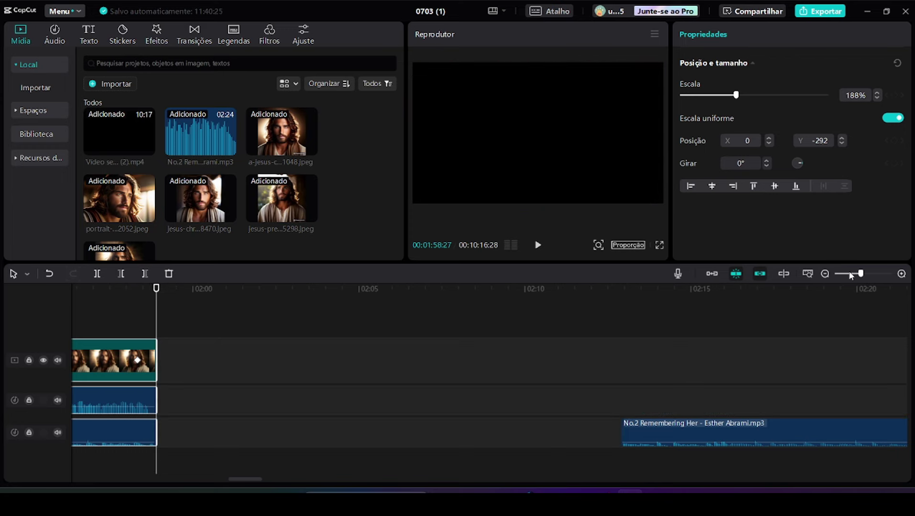
# Delete all the leftover background music clips after the end of the trimmed tracks.
pyautogui.moveTo(850, 275); pyautogui.dragTo(844, 274)
pyautogui.click(660, 435)
pyautogui.click(280, 443)
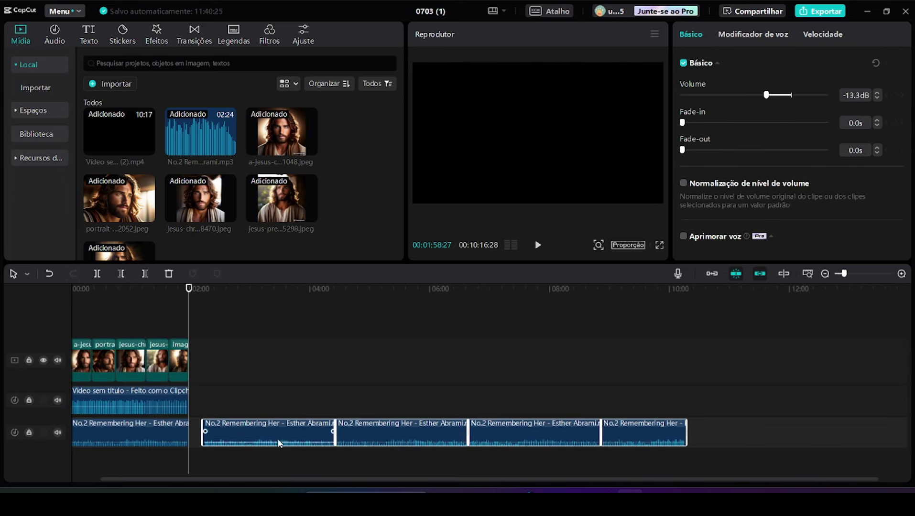
pyautogui.click(169, 273)
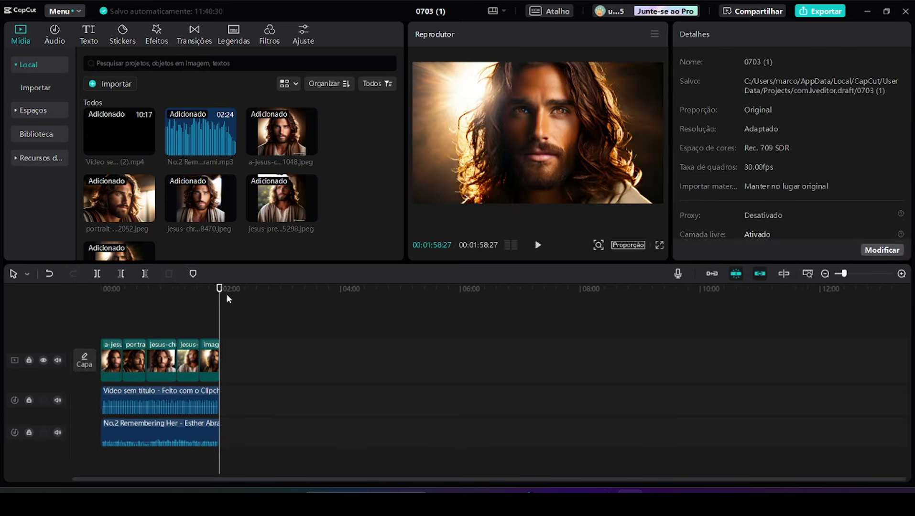
# Add the "Esmaecimento preto" transition between the first and second image clips and select it for editing.
pyautogui.moveTo(218, 296); pyautogui.dragTo(63, 301)
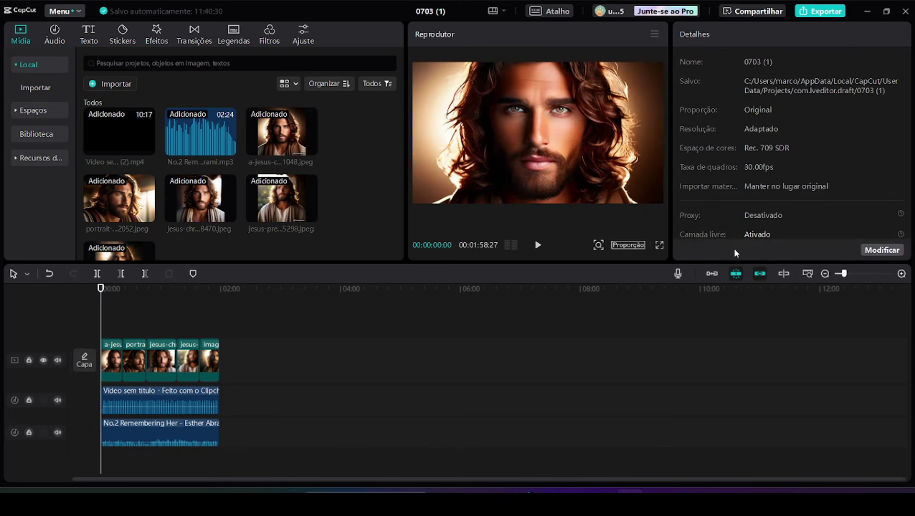
pyautogui.moveTo(845, 274)
pyautogui.mouseDown()
pyautogui.moveTo(858, 274)
pyautogui.moveTo(844, 274)
pyautogui.mouseUp()
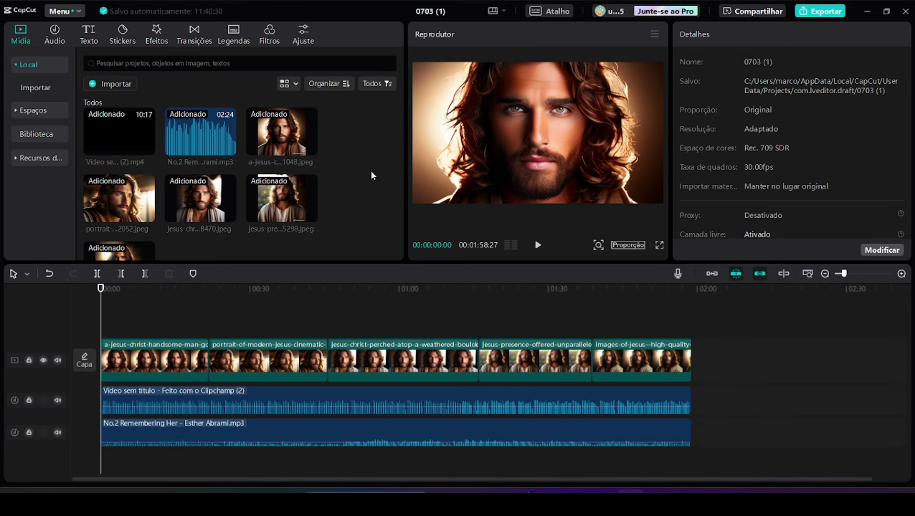
pyautogui.click(195, 38)
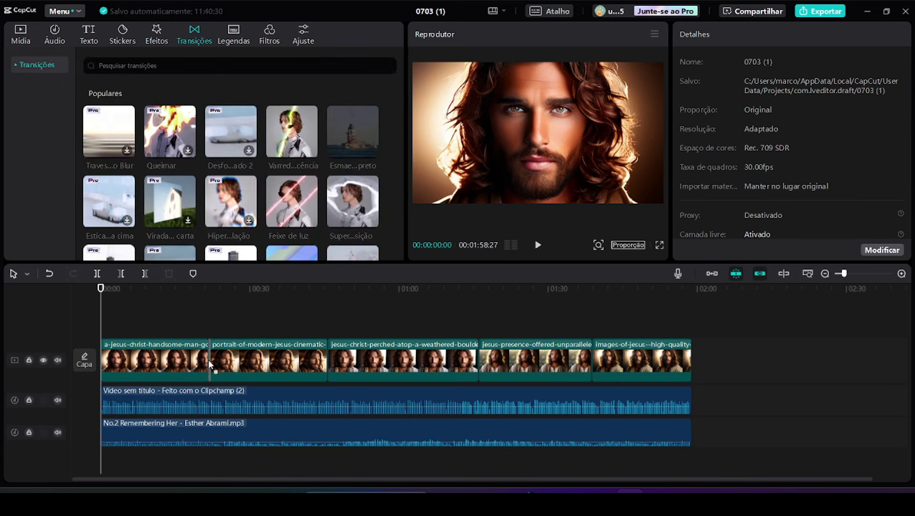
pyautogui.moveTo(102, 288); pyautogui.dragTo(217, 336)
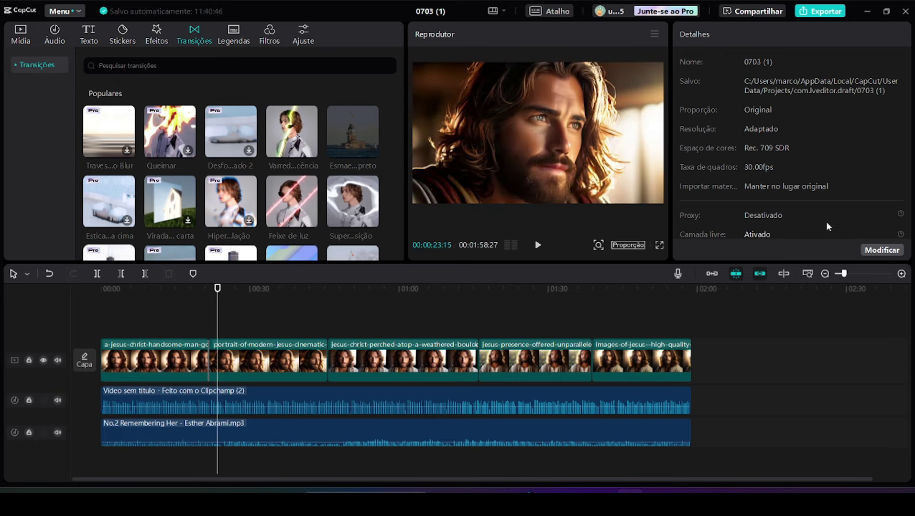
pyautogui.click(865, 274)
pyautogui.moveTo(215, 296); pyautogui.dragTo(696, 334)
pyautogui.click(742, 367)
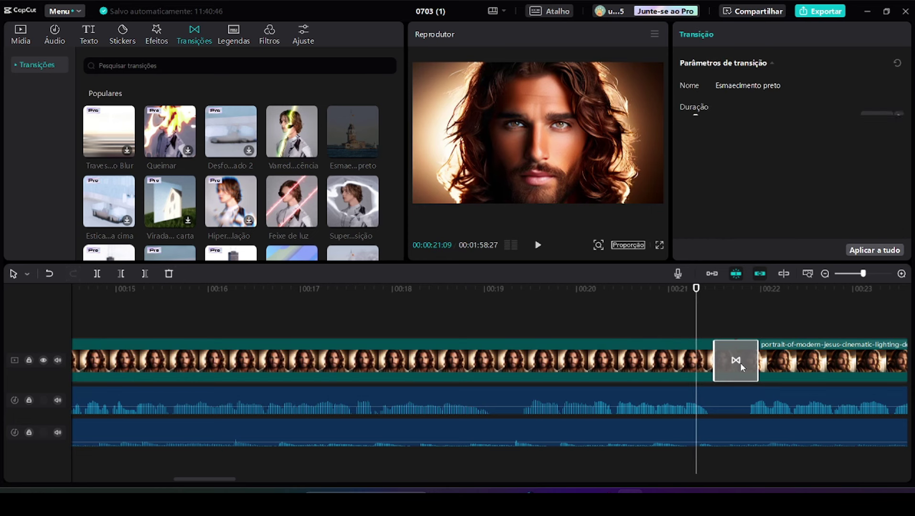
# Set the duration of the "Esmaecimento preto" transition to 1.5 s.
pyautogui.click(899, 117)
pyautogui.click(898, 117)
pyautogui.click(899, 117)
pyautogui.click(898, 117)
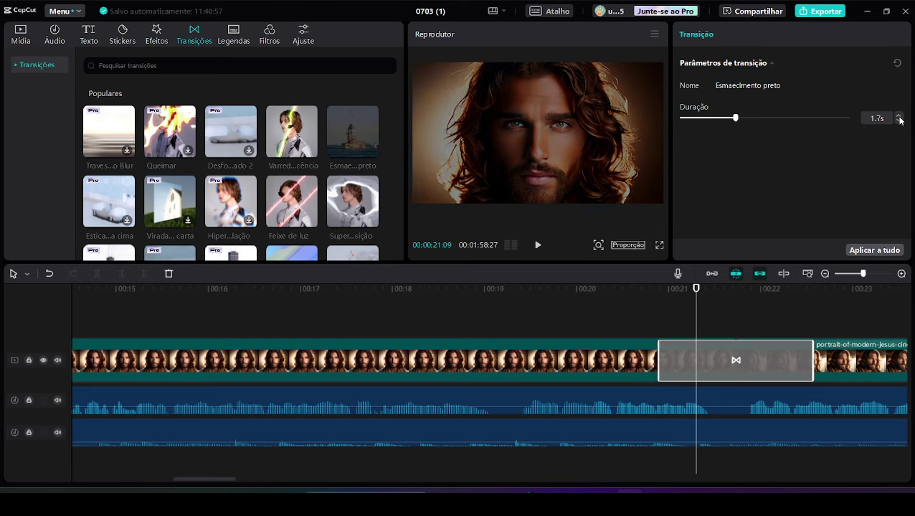
pyautogui.click(899, 121)
pyautogui.click(899, 121)
pyautogui.click(898, 121)
pyautogui.click(899, 115)
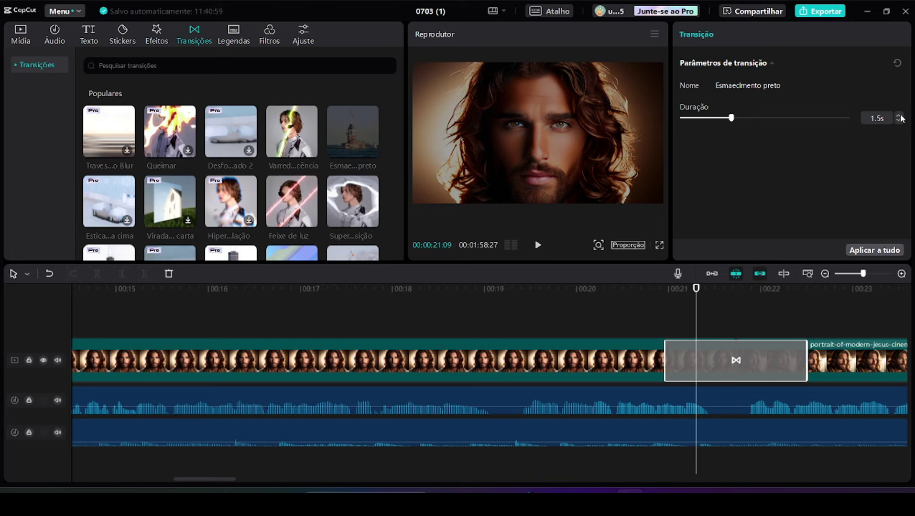
# Play the transition between the first and second images from 00:00:19:03.
pyautogui.click(492, 306)
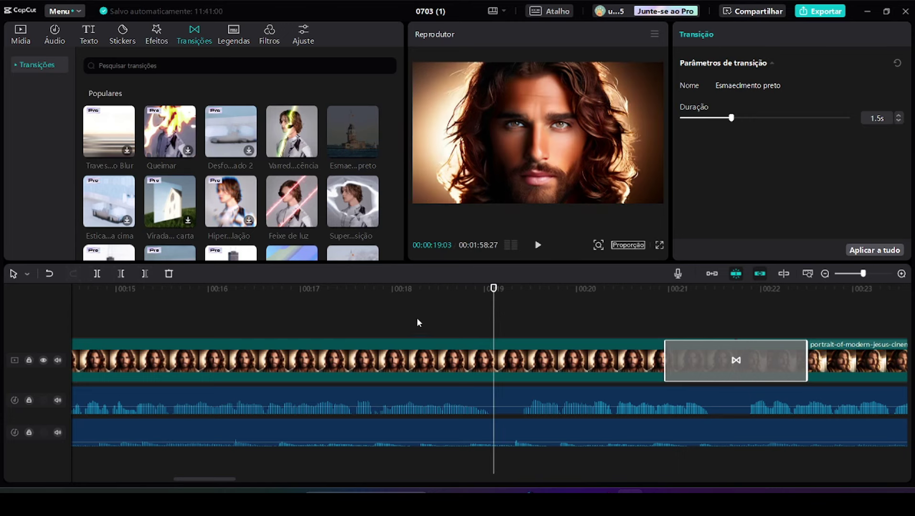
pyautogui.click(538, 244)
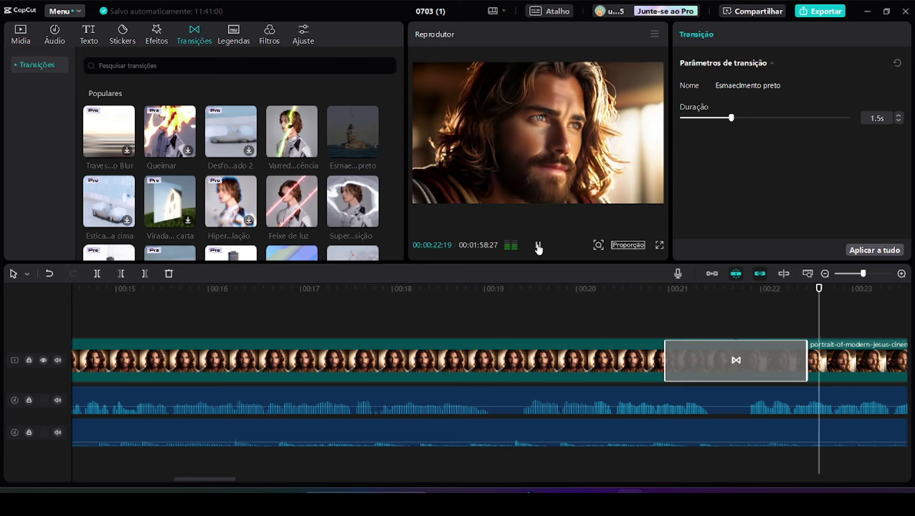
pyautogui.click(538, 246)
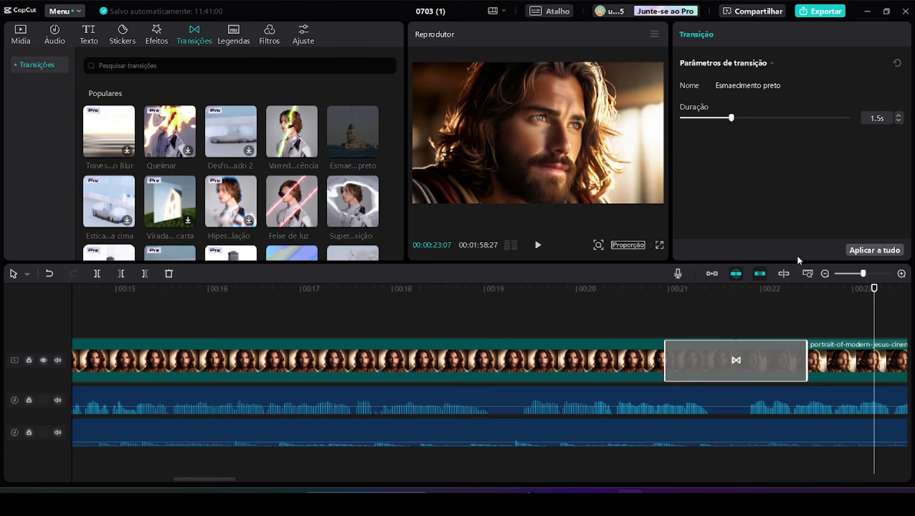
# Add the "Esmaecimento preto" transition between the second and third image clips.
pyautogui.click(854, 276)
pyautogui.click(232, 476)
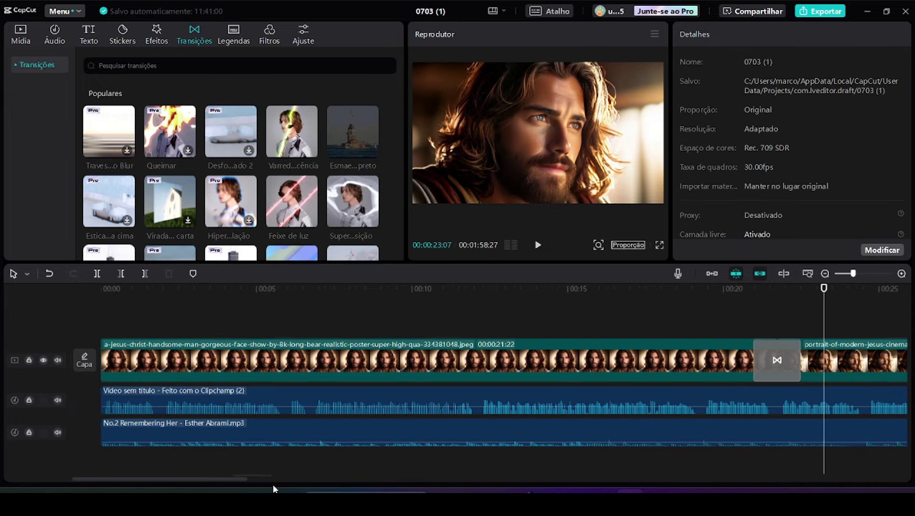
pyautogui.moveTo(230, 479); pyautogui.dragTo(372, 487)
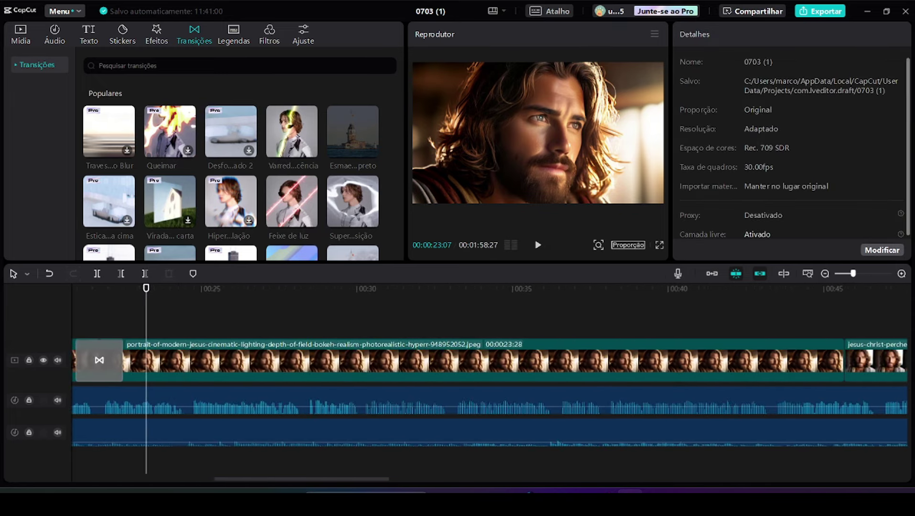
pyautogui.click(848, 275)
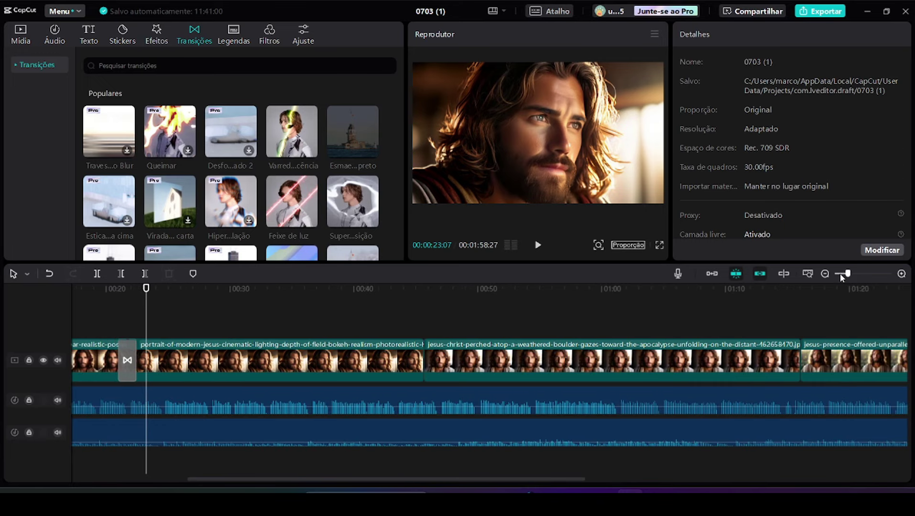
pyautogui.click(841, 275)
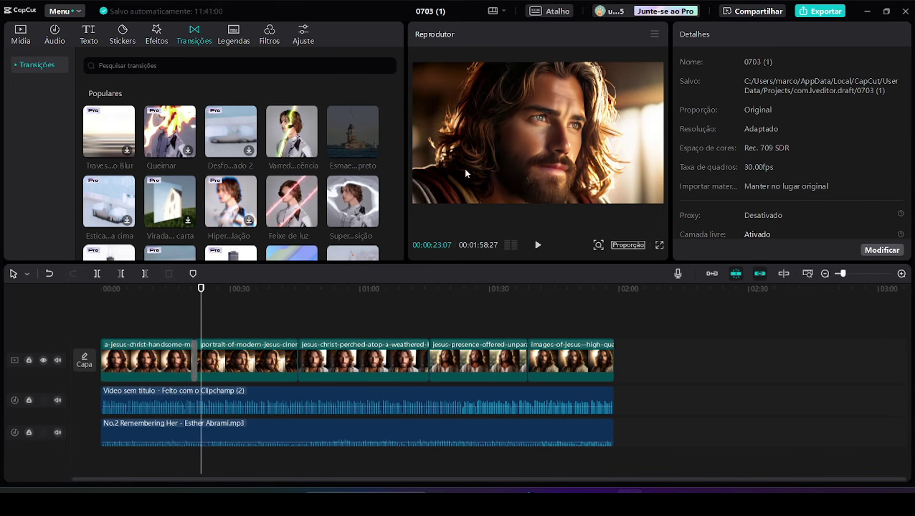
pyautogui.moveTo(353, 200)
pyautogui.mouseDown()
pyautogui.moveTo(300, 366)
pyautogui.moveTo(300, 354)
pyautogui.mouseUp()
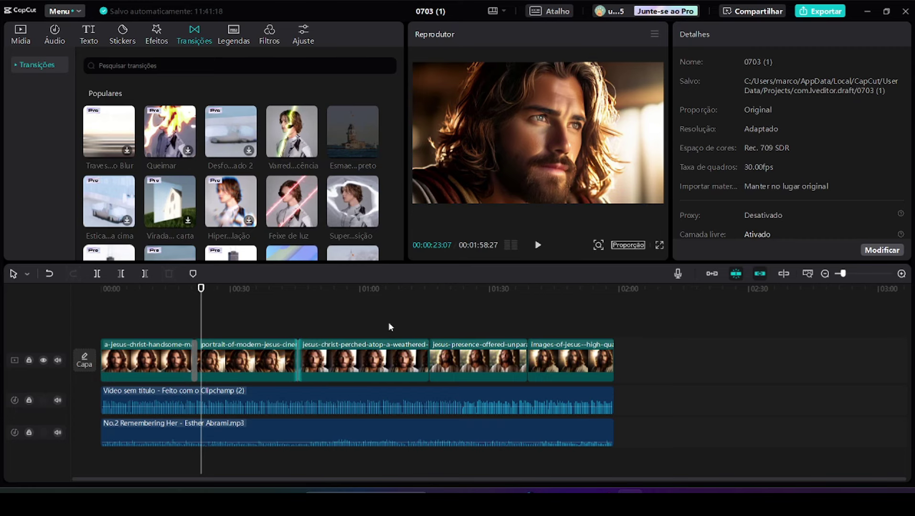
# Set the duration of the transition between the second and third image clips to 1.5 s.
pyautogui.moveTo(204, 296); pyautogui.dragTo(297, 299)
pyautogui.click(868, 275)
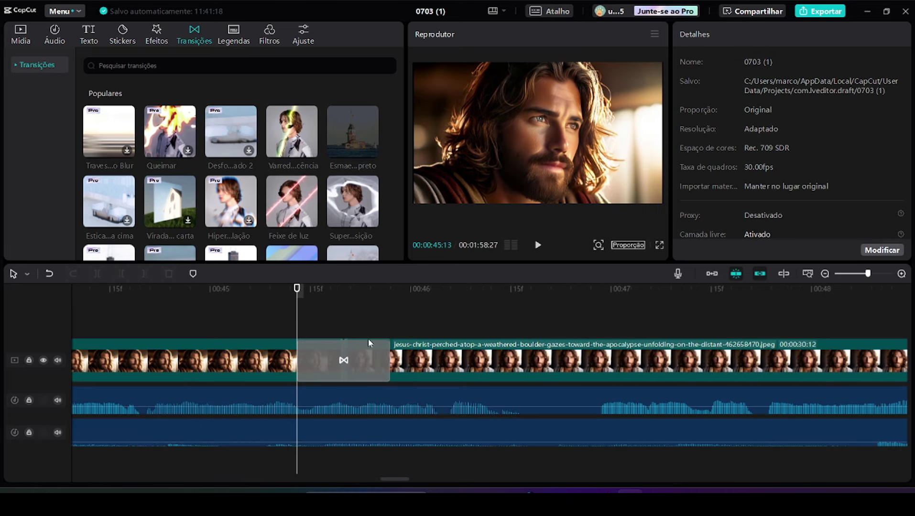
pyautogui.click(362, 359)
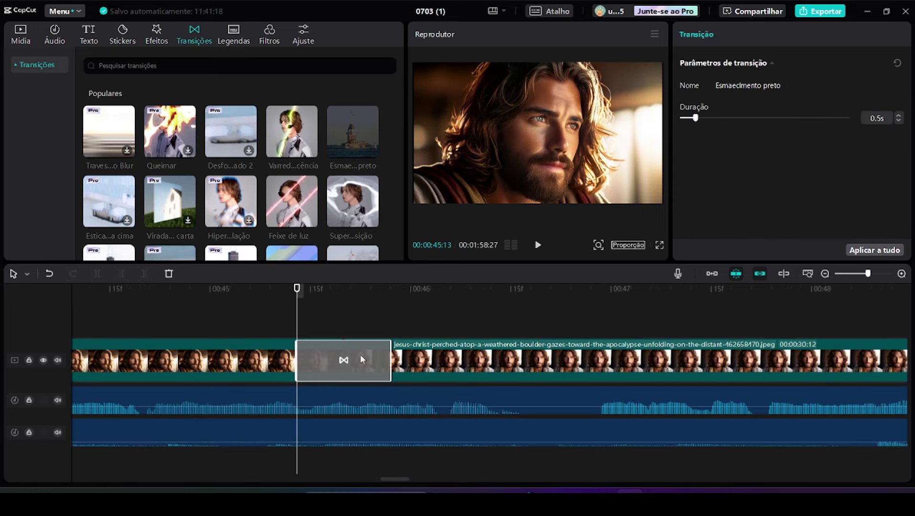
pyautogui.click(899, 116)
pyautogui.click(899, 117)
pyautogui.click(898, 117)
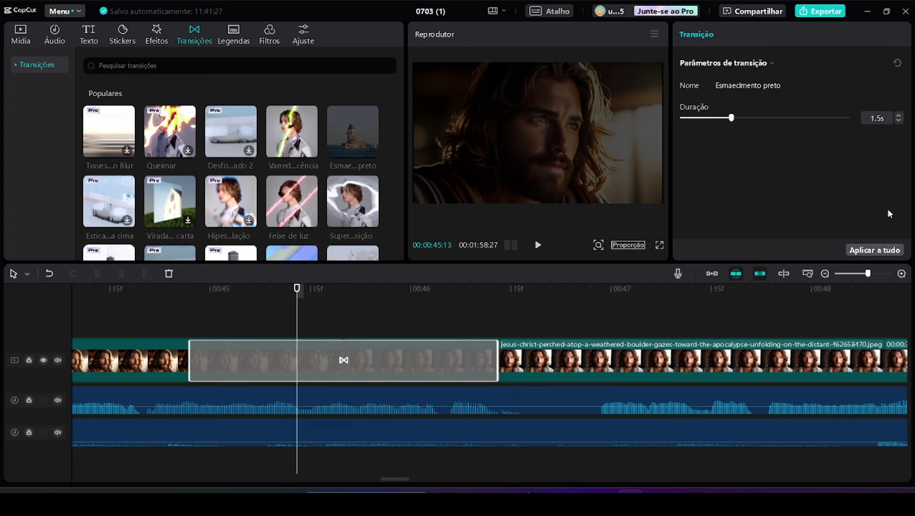
# Add the "Esmaecimento preto" transition between the third and fourth image clips and set its duration to 1.5 s.
pyautogui.scroll(-5, 855, 277)
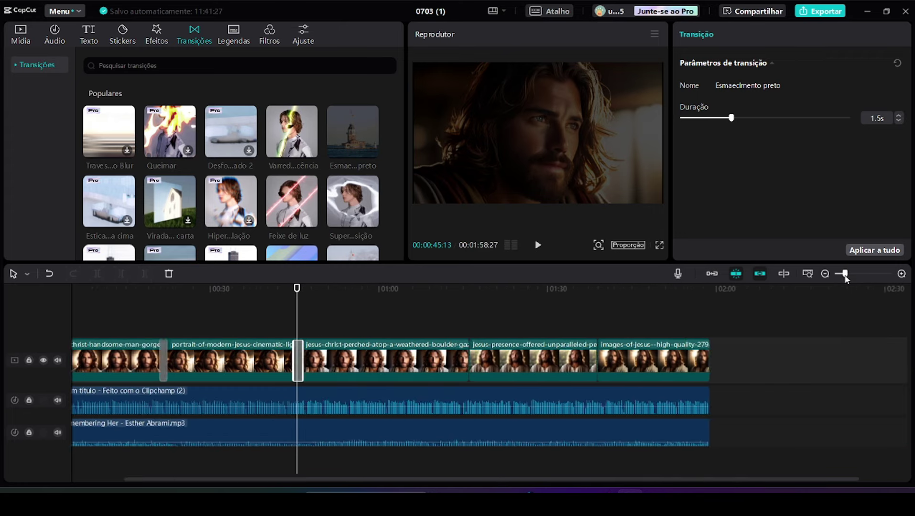
pyautogui.moveTo(366, 191)
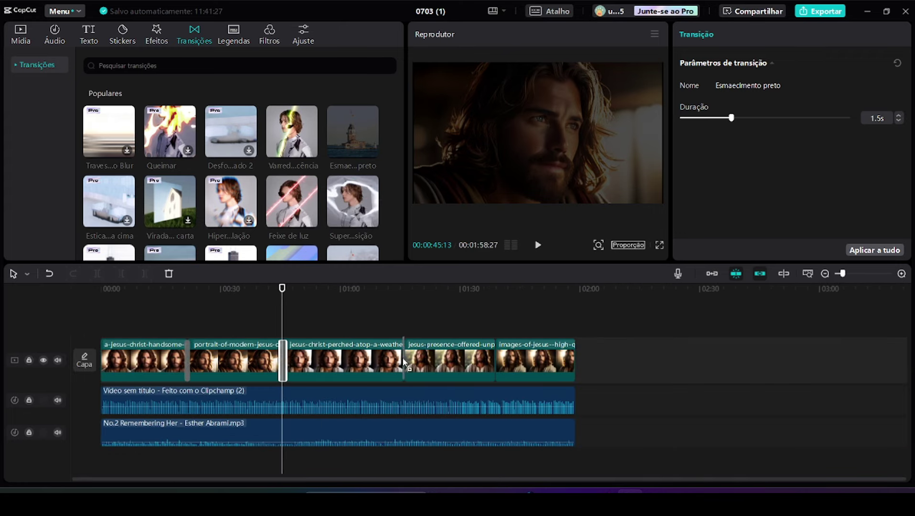
pyautogui.moveTo(309, 309); pyautogui.dragTo(405, 329)
pyautogui.click(873, 272)
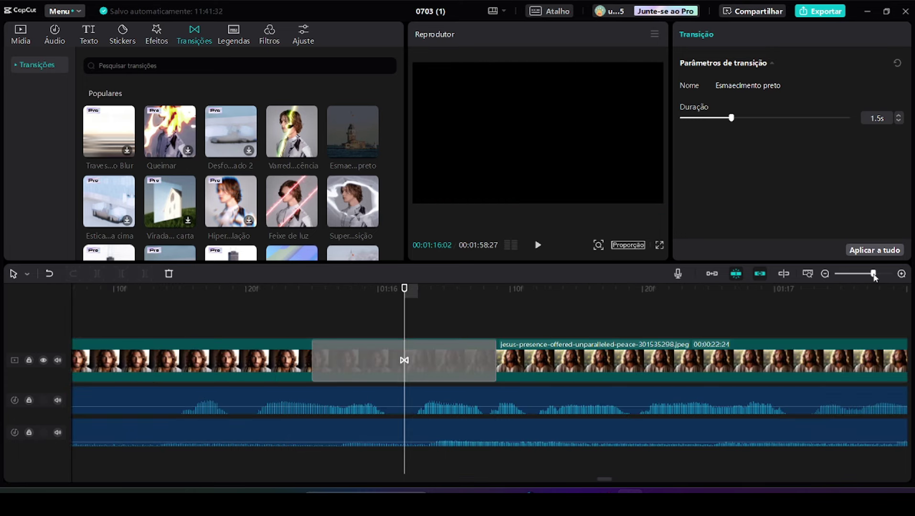
pyautogui.click(439, 361)
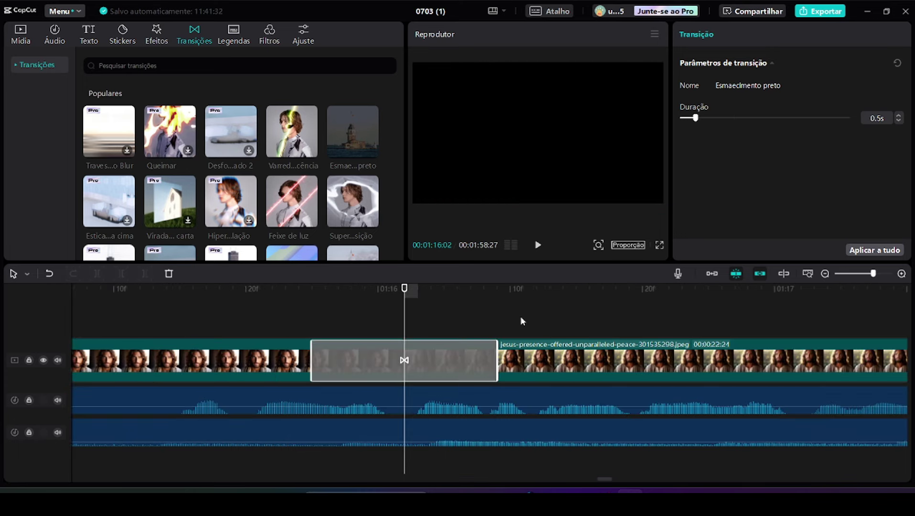
pyautogui.click(899, 115)
pyautogui.click(899, 116)
pyautogui.click(900, 116)
pyautogui.click(900, 116)
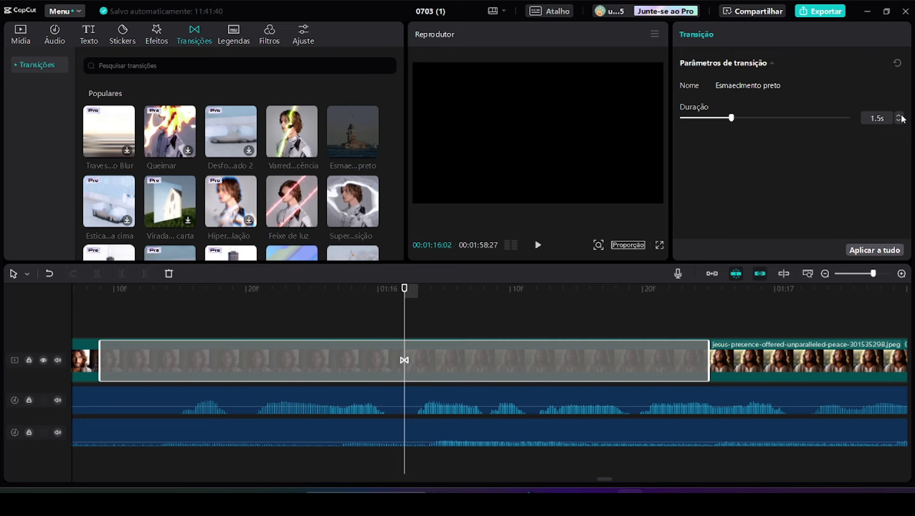
# Add the "Esmaecimento preto" transition between the fourth and fifth image clips and set its duration to 1.5 s.
pyautogui.moveTo(858, 275); pyautogui.dragTo(843, 273)
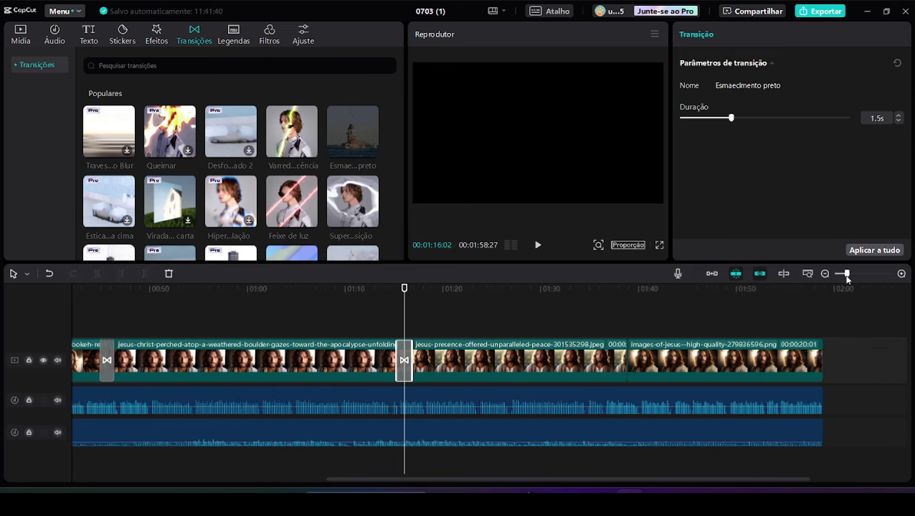
pyautogui.moveTo(344, 122); pyautogui.dragTo(588, 363)
pyautogui.moveTo(474, 301); pyautogui.dragTo(586, 327)
pyautogui.click(856, 273)
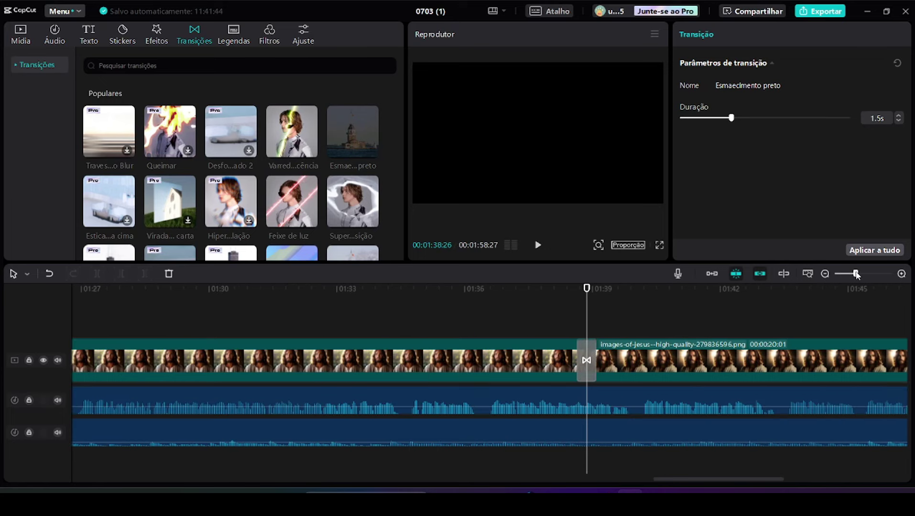
pyautogui.click(593, 350)
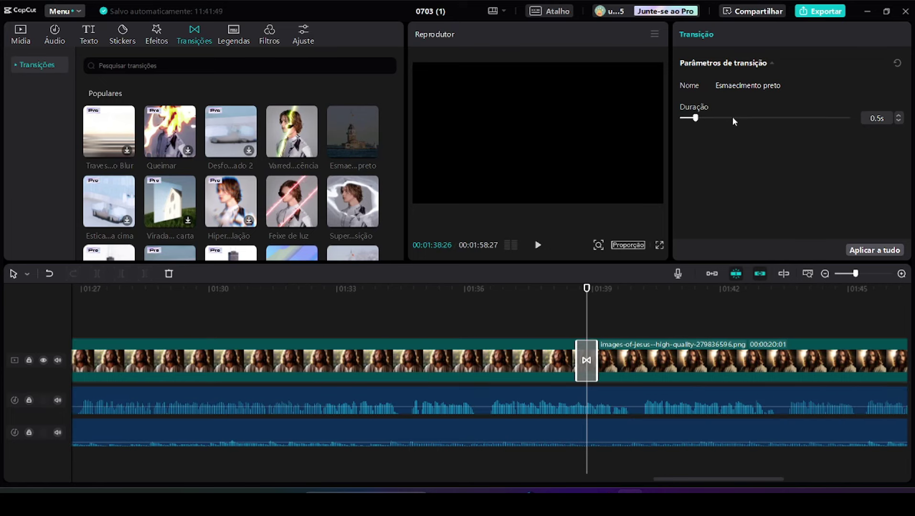
pyautogui.moveTo(696, 118); pyautogui.dragTo(732, 119)
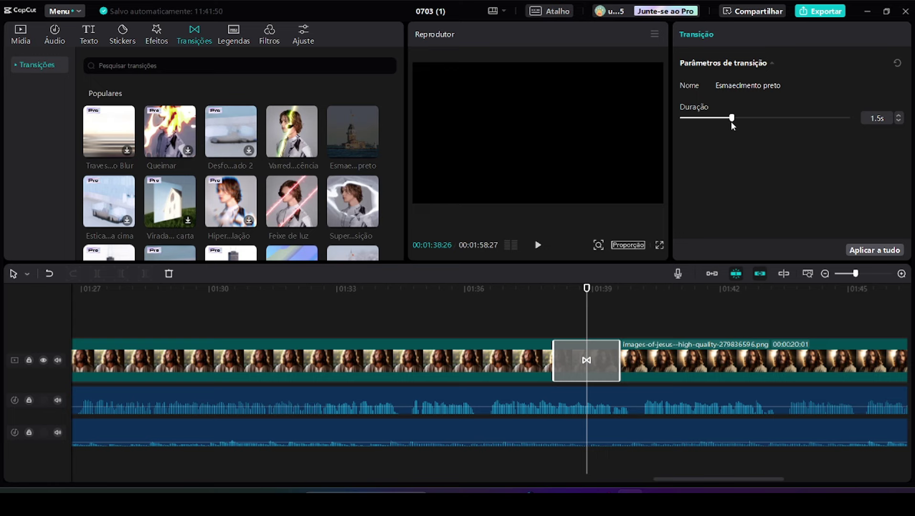
# Apply a Círculo mask to the first image clip, enlarged to about 1044 × 1044, with Pena set to 10.
pyautogui.click(844, 274)
pyautogui.click(317, 299)
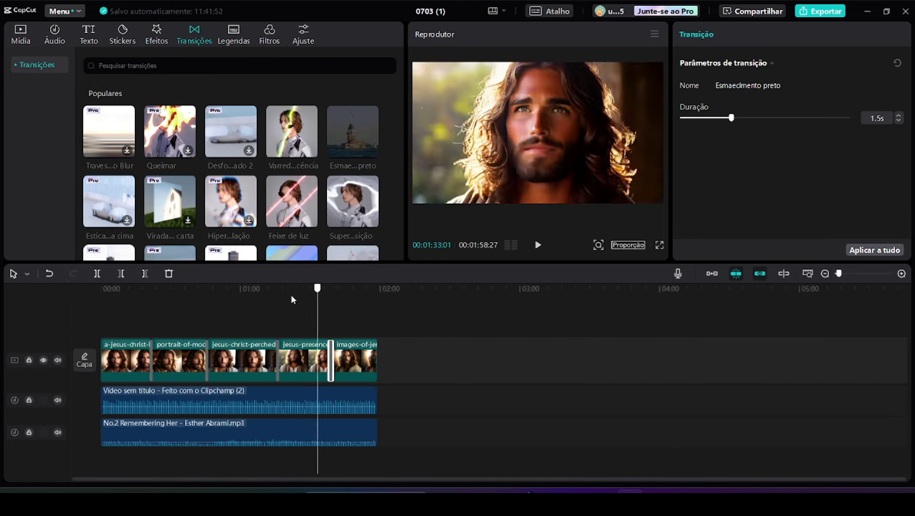
pyautogui.click(99, 311)
pyautogui.click(120, 312)
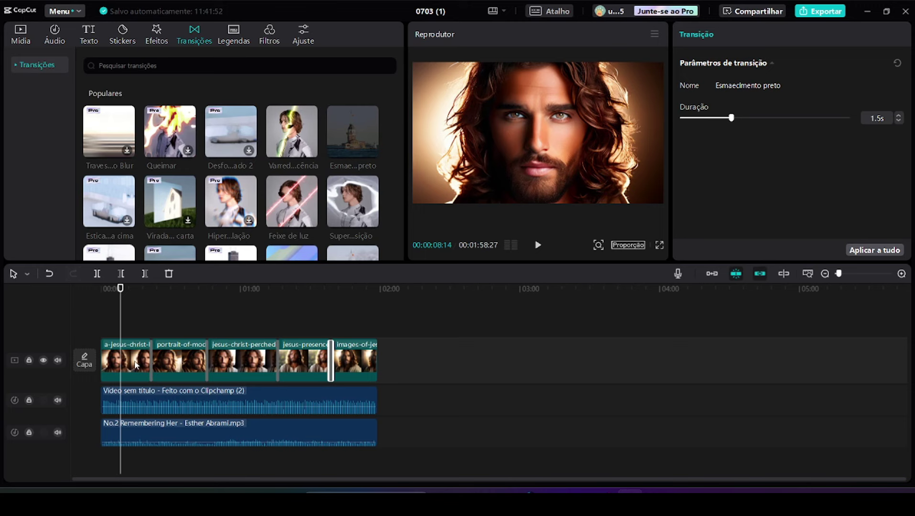
pyautogui.click(136, 365)
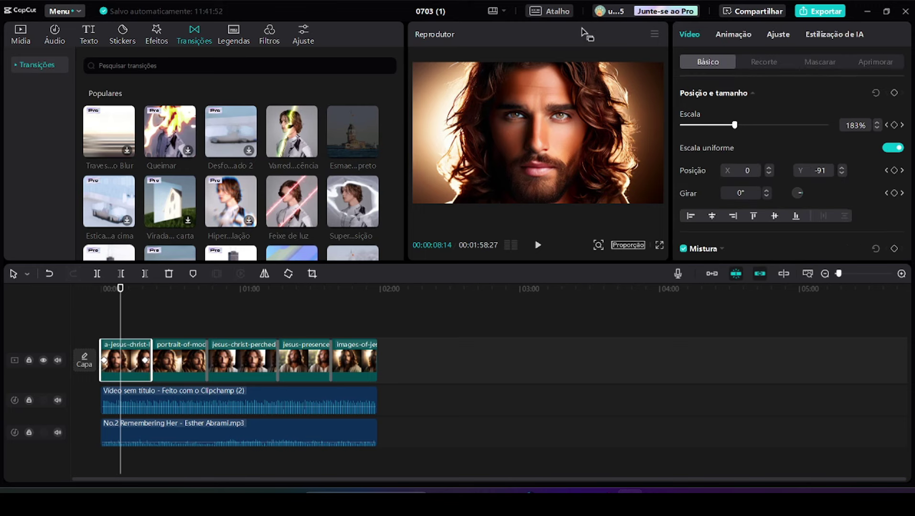
pyautogui.click(823, 61)
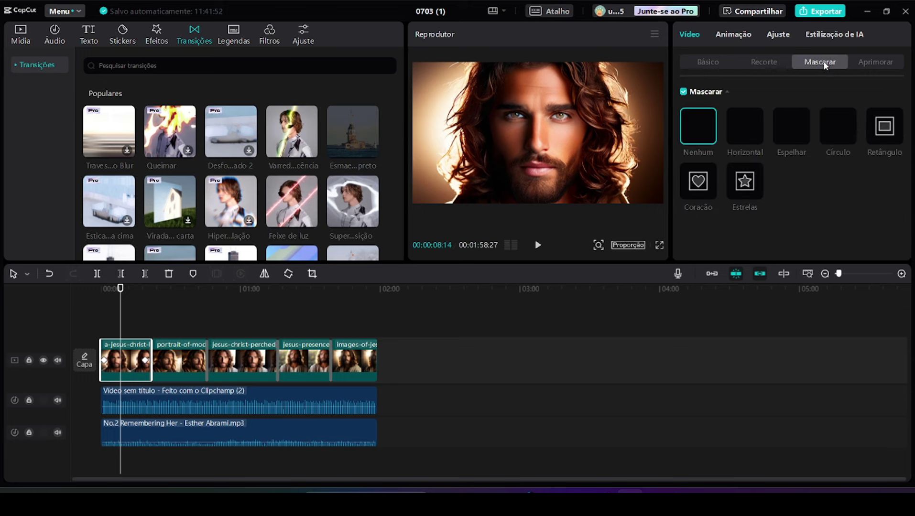
pyautogui.click(832, 128)
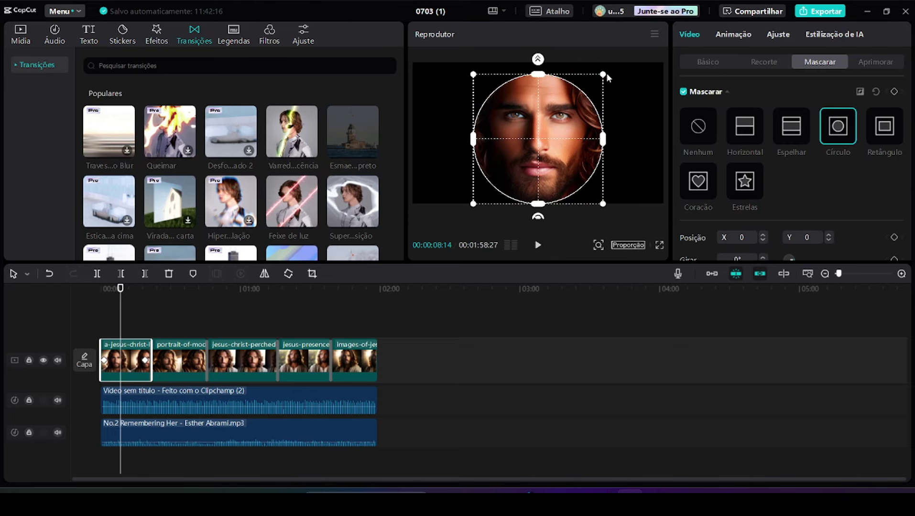
pyautogui.moveTo(603, 75); pyautogui.dragTo(662, 31)
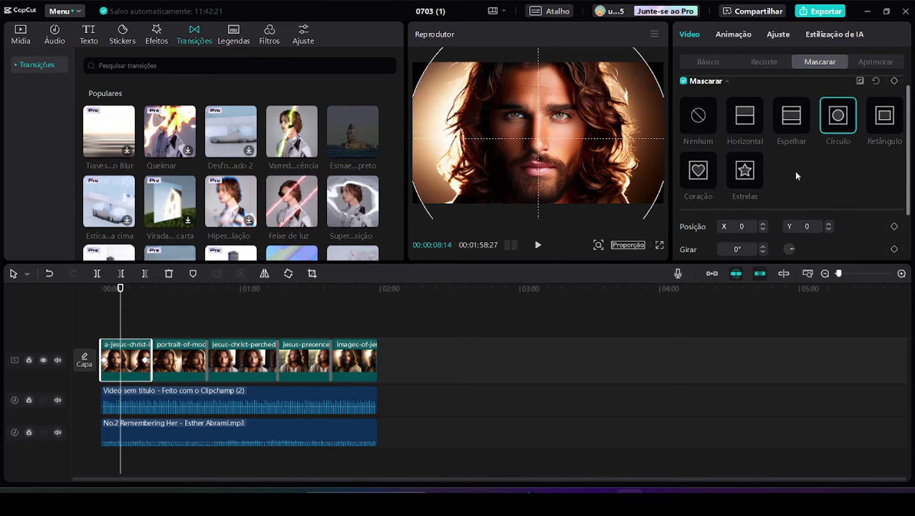
pyautogui.scroll(-3, 796, 171)
pyautogui.moveTo(682, 242)
pyautogui.mouseDown()
pyautogui.moveTo(707, 241)
pyautogui.moveTo(696, 242)
pyautogui.mouseUp()
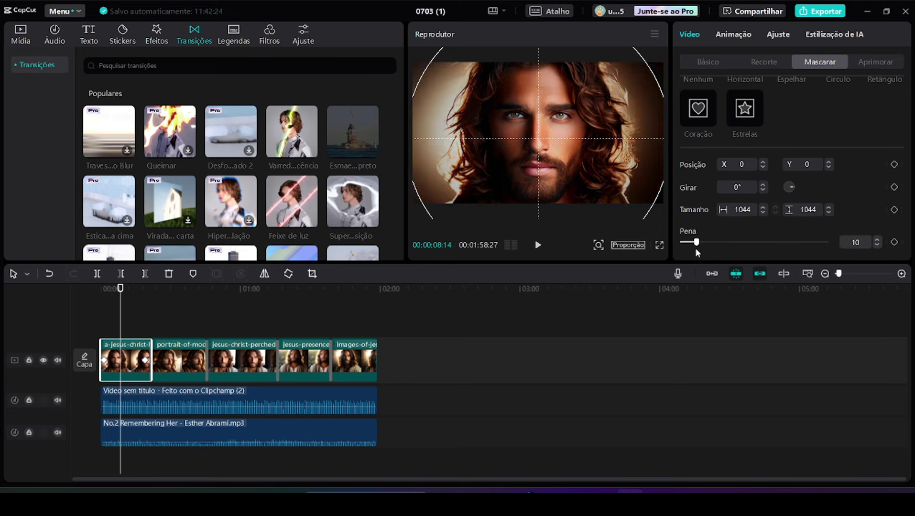
# Apply a Círculo mask to the second image clip, enlarged to about 661 × 667, with Pena set to 12.
pyautogui.moveTo(126, 289); pyautogui.dragTo(176, 306)
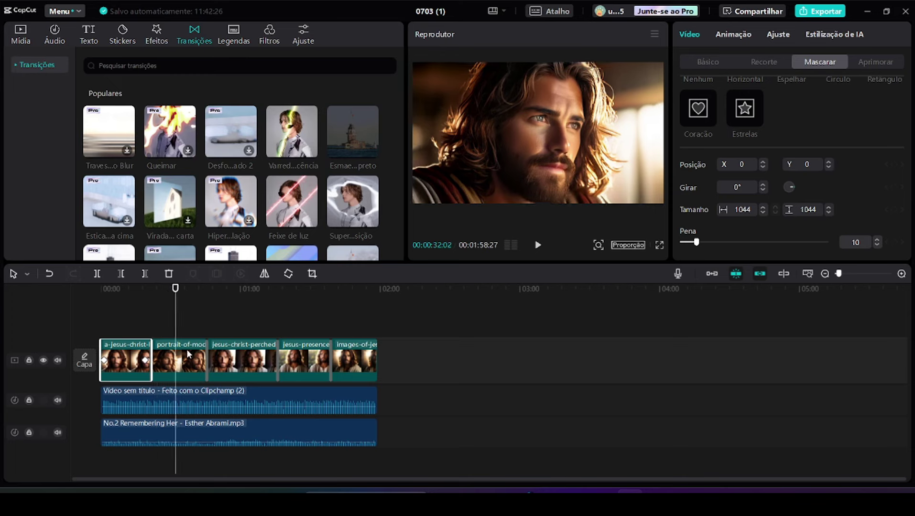
pyautogui.click(188, 361)
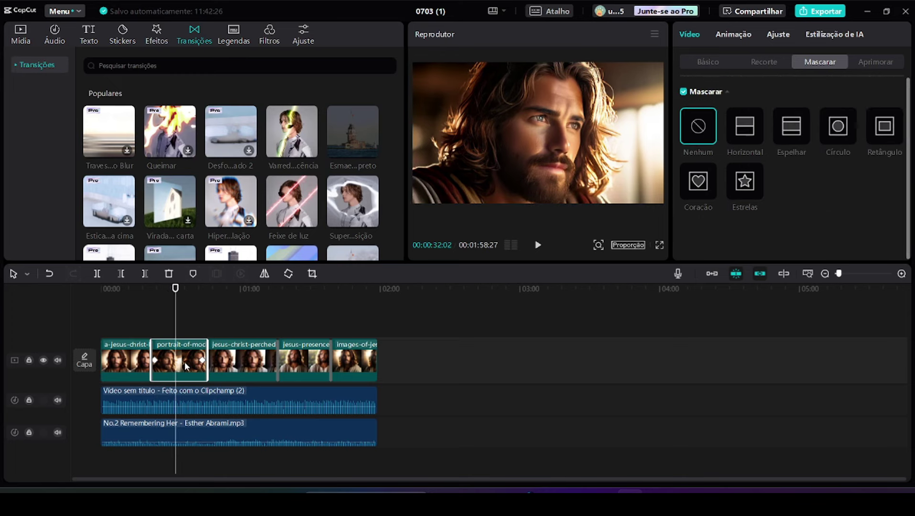
pyautogui.click(843, 132)
pyautogui.moveTo(580, 90); pyautogui.dragTo(650, 42)
pyautogui.scroll(-3, 735, 135)
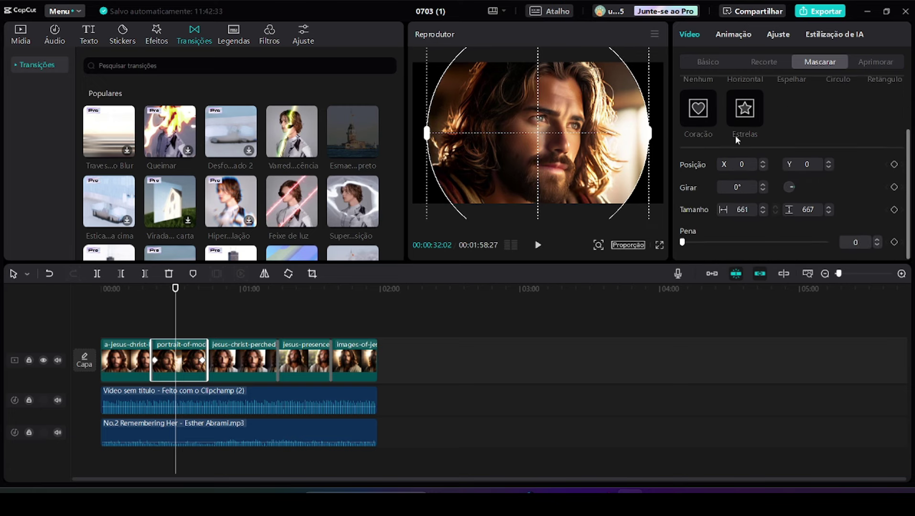
pyautogui.click(699, 242)
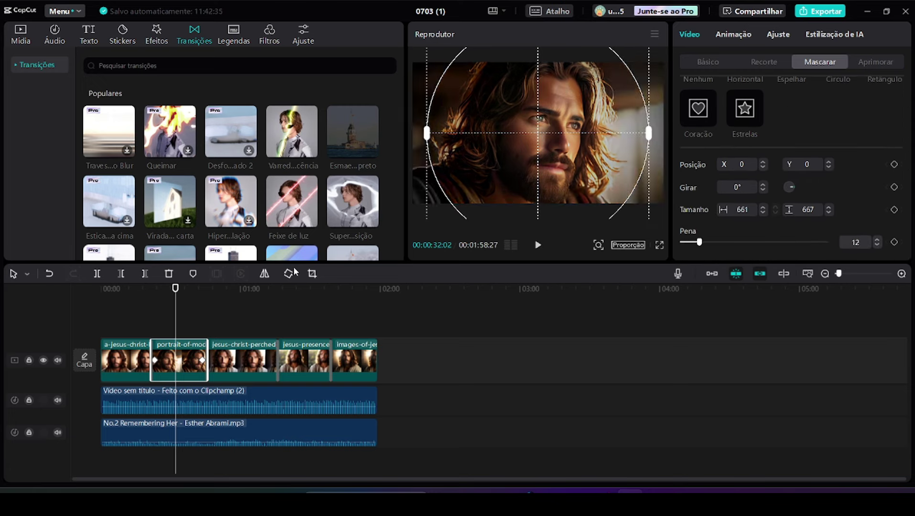
# Adjust the colour of the third image clip, setting Saturação to -27 and Temp to -9.
pyautogui.moveTo(187, 295); pyautogui.dragTo(238, 320)
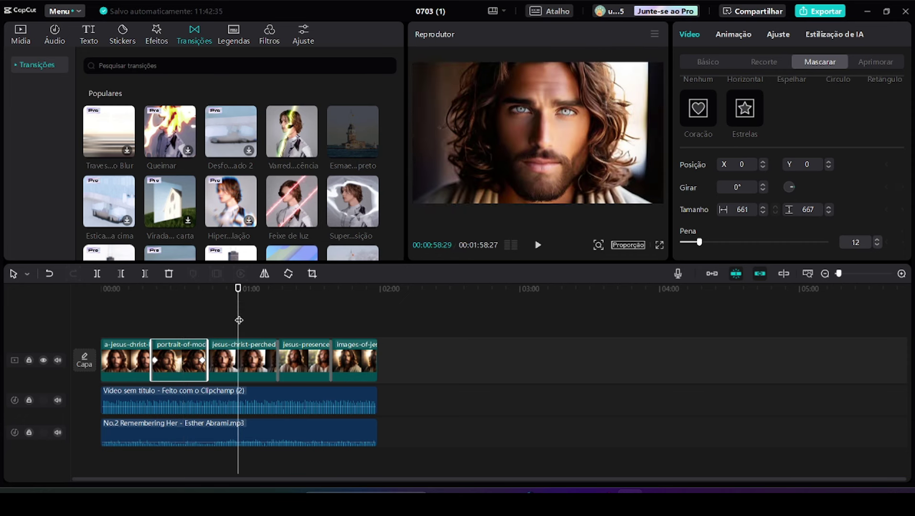
pyautogui.click(259, 367)
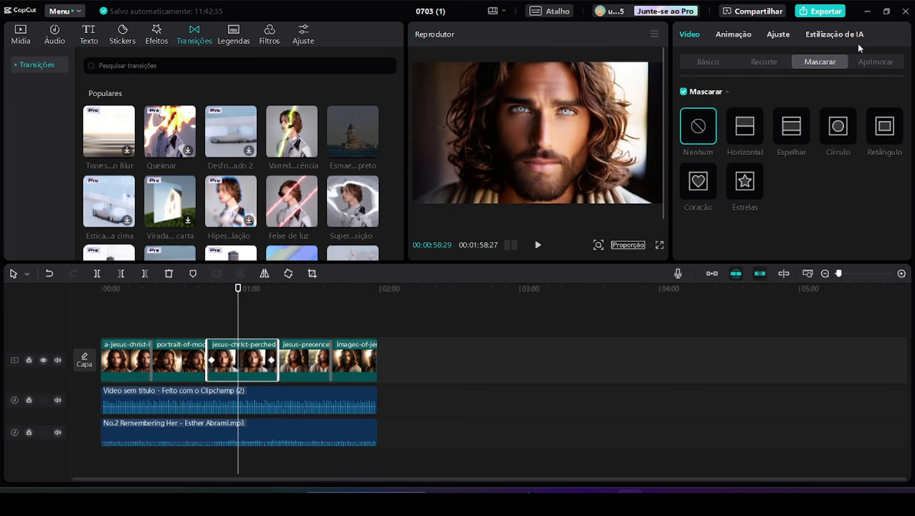
pyautogui.click(779, 38)
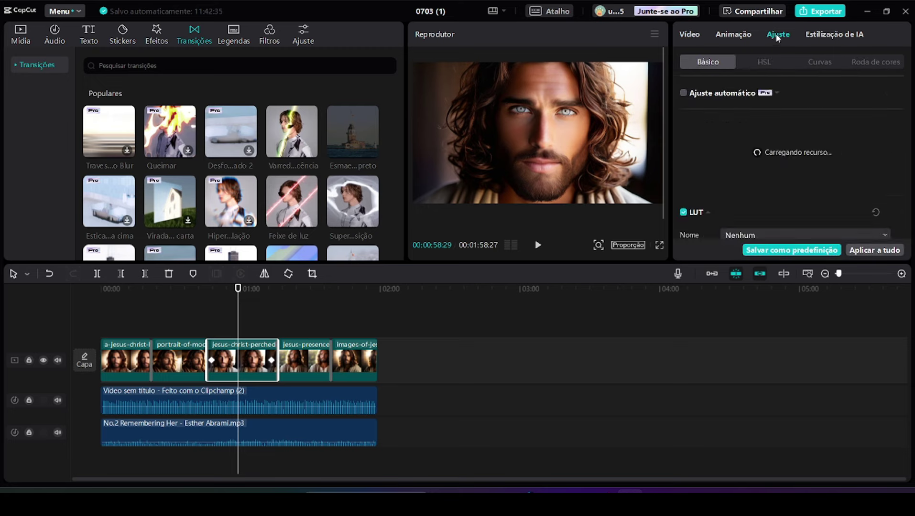
pyautogui.scroll(-3, 787, 109)
pyautogui.scroll(-5, 794, 122)
pyautogui.scroll(7, 792, 123)
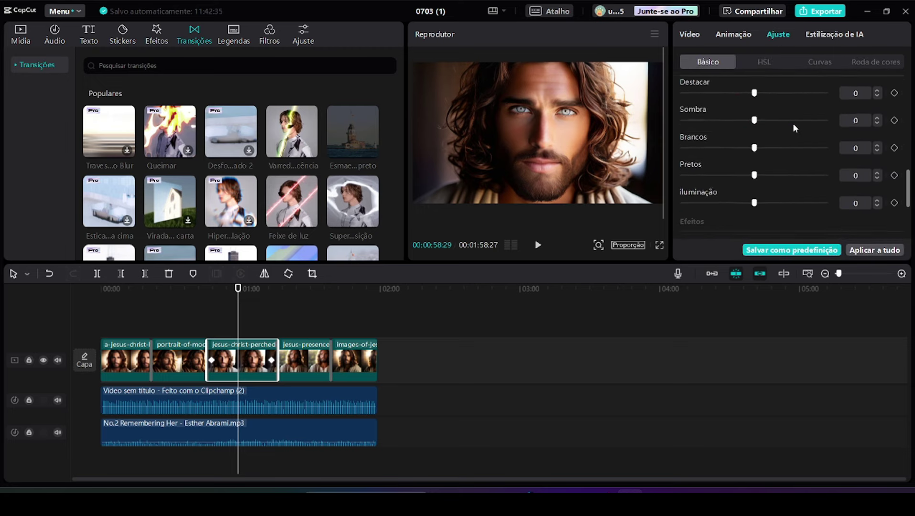
pyautogui.scroll(-3, 792, 123)
pyautogui.click(783, 141)
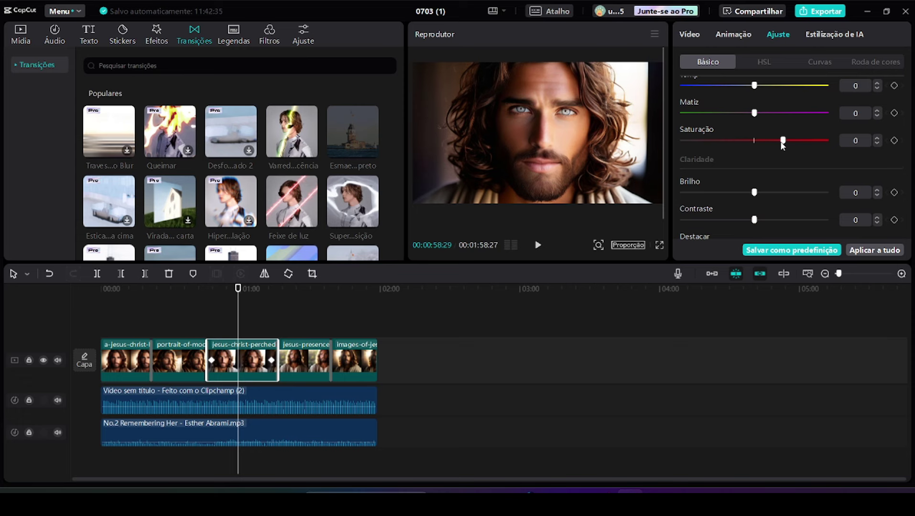
pyautogui.moveTo(777, 140); pyautogui.dragTo(715, 145)
pyautogui.click(741, 86)
# Lower the Saturação of the fourth image clip to mute its colours slightly.
pyautogui.moveTo(239, 293); pyautogui.dragTo(296, 337)
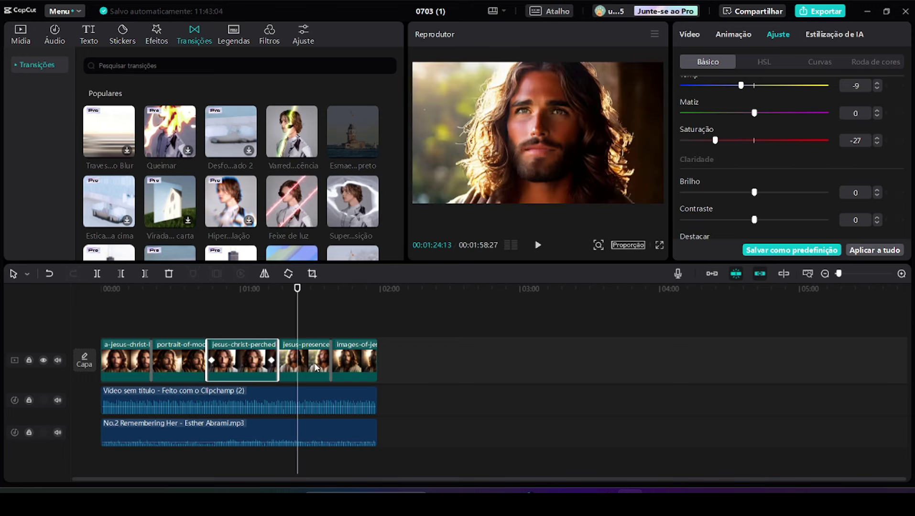
pyautogui.click(316, 368)
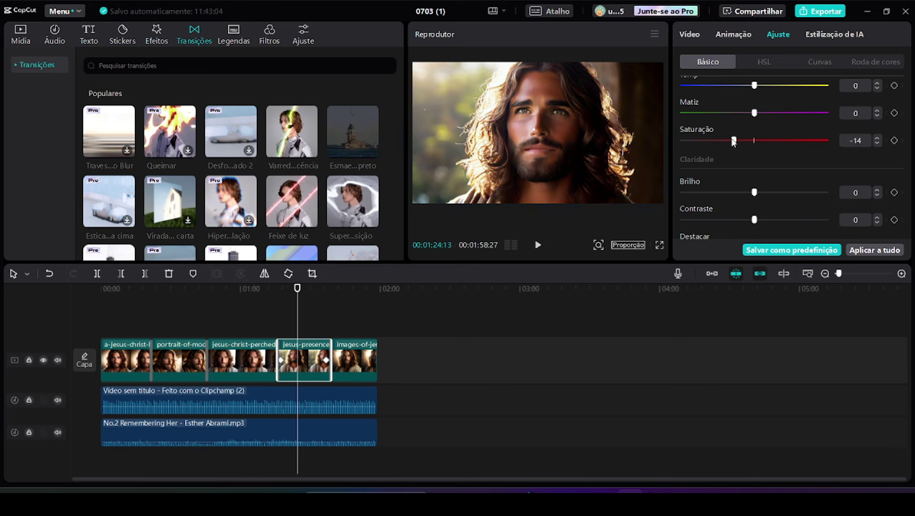
pyautogui.moveTo(733, 139); pyautogui.dragTo(721, 147)
# Apply a Círculo mask to the fourth image clip at Y 130, enlarged to about 894 × 894, and soften its edge with Pena.
pyautogui.click(691, 34)
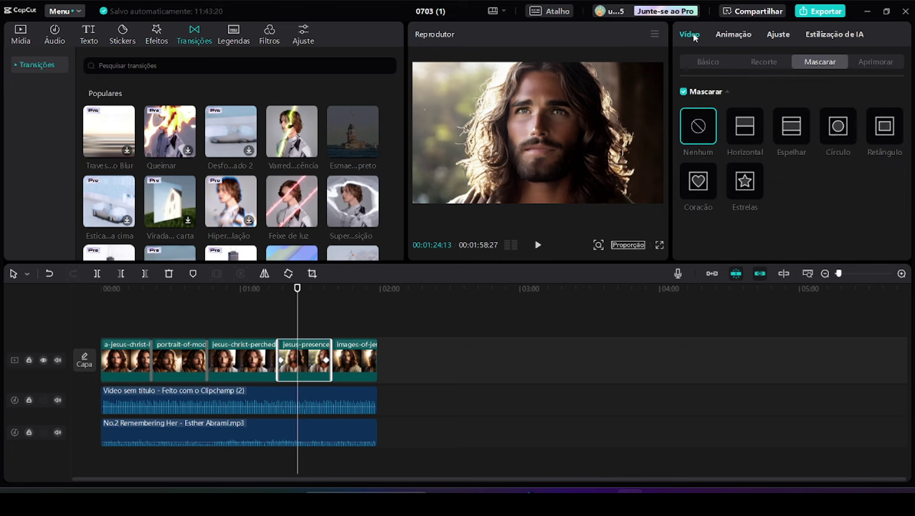
pyautogui.click(838, 130)
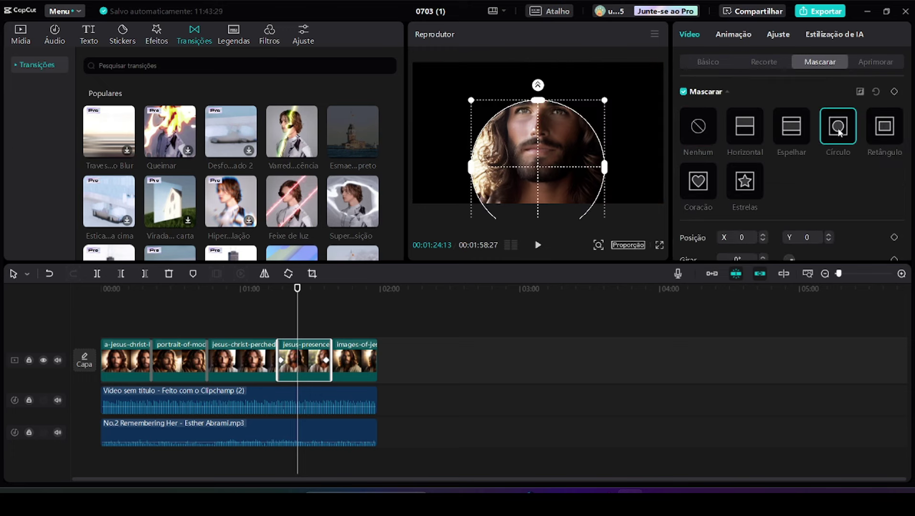
pyautogui.moveTo(531, 155); pyautogui.dragTo(529, 122)
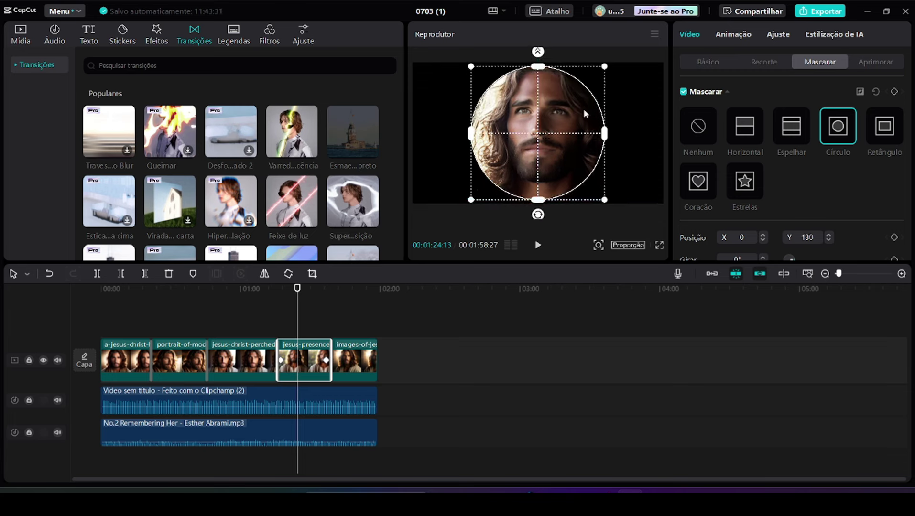
pyautogui.moveTo(609, 71); pyautogui.dragTo(656, 46)
pyautogui.scroll(-3, 771, 107)
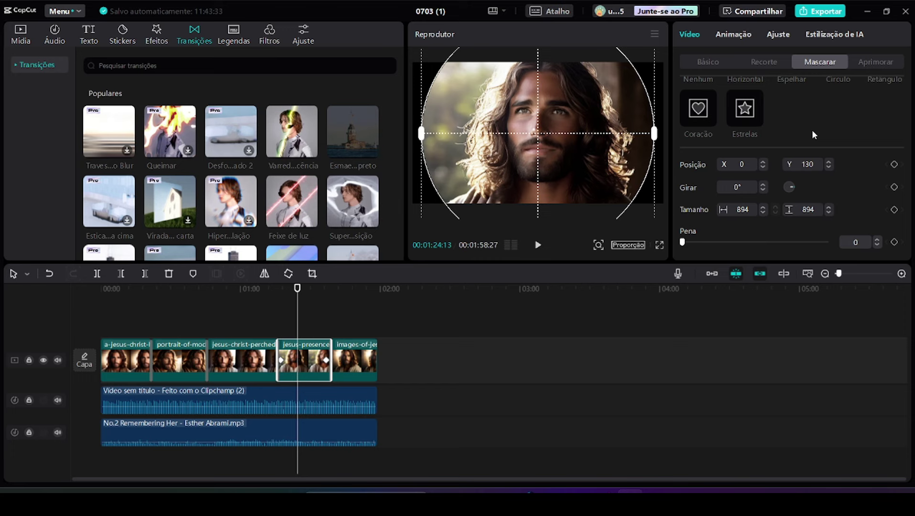
pyautogui.moveTo(705, 241); pyautogui.dragTo(709, 242)
# Apply a Círculo mask to the fifth image clip at Y 69, enlarged to about 856 × 856, with Pena set to 19.
pyautogui.click(364, 349)
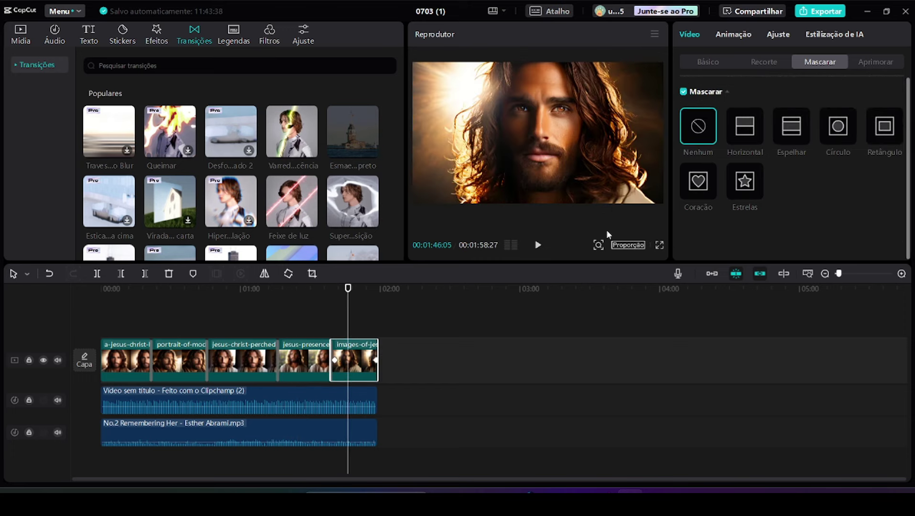
pyautogui.click(838, 127)
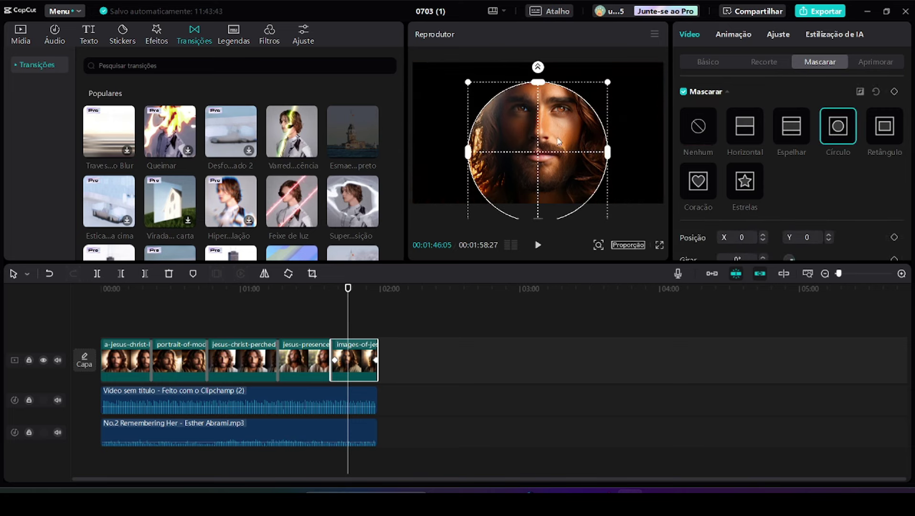
pyautogui.moveTo(558, 143); pyautogui.dragTo(541, 131)
pyautogui.moveTo(612, 62); pyautogui.dragTo(654, 19)
pyautogui.scroll(-2, 764, 169)
pyautogui.scroll(-1, 764, 170)
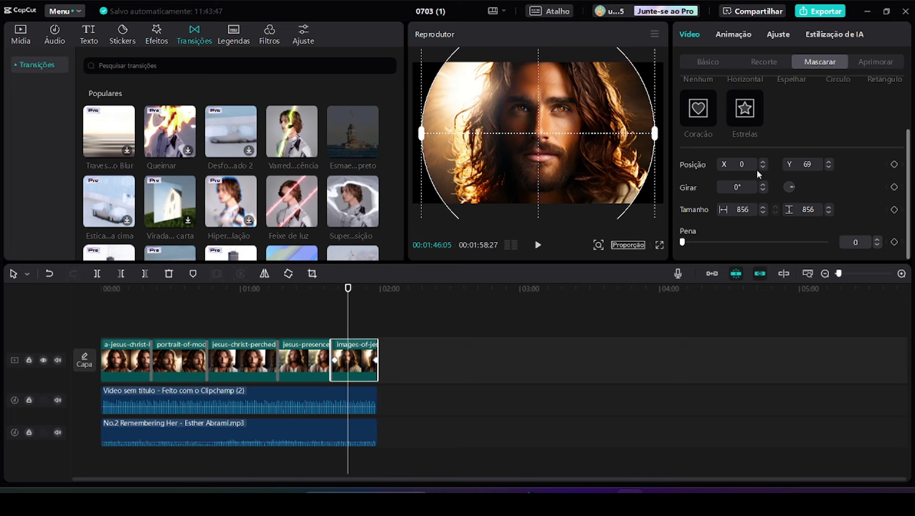
pyautogui.click(709, 242)
# Add the "Particles Effect _ No Copyright" video from the Vídeos folder as an overlay above the image clips, starting at 00:00.
pyautogui.moveTo(349, 301); pyautogui.dragTo(2, 322)
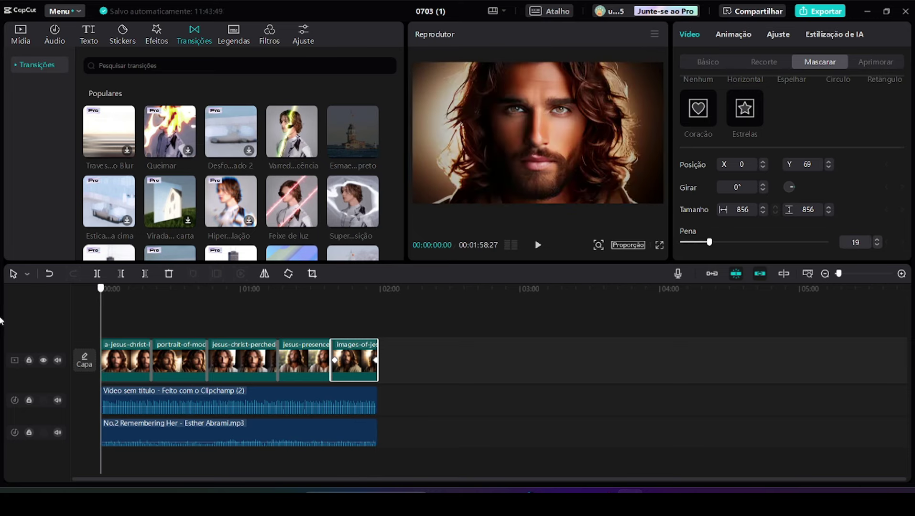
pyautogui.click(16, 37)
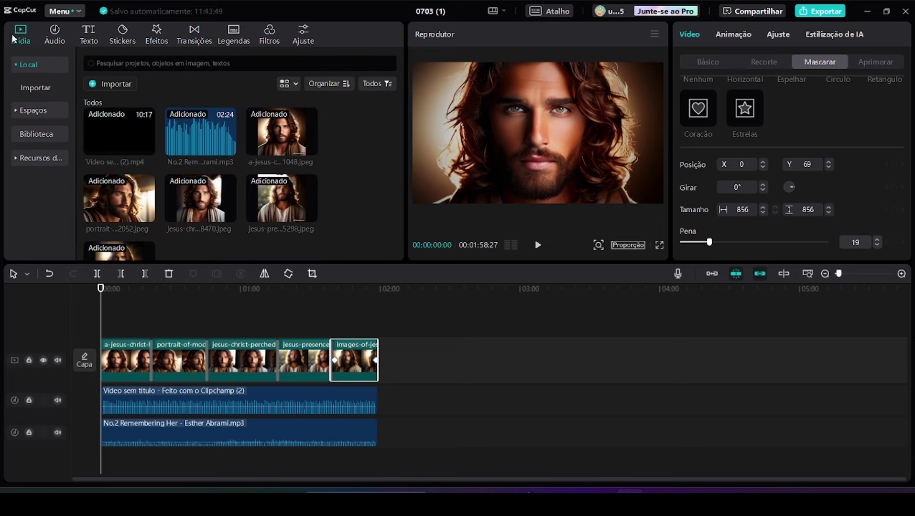
pyautogui.hotkey('alt', 'Tab')
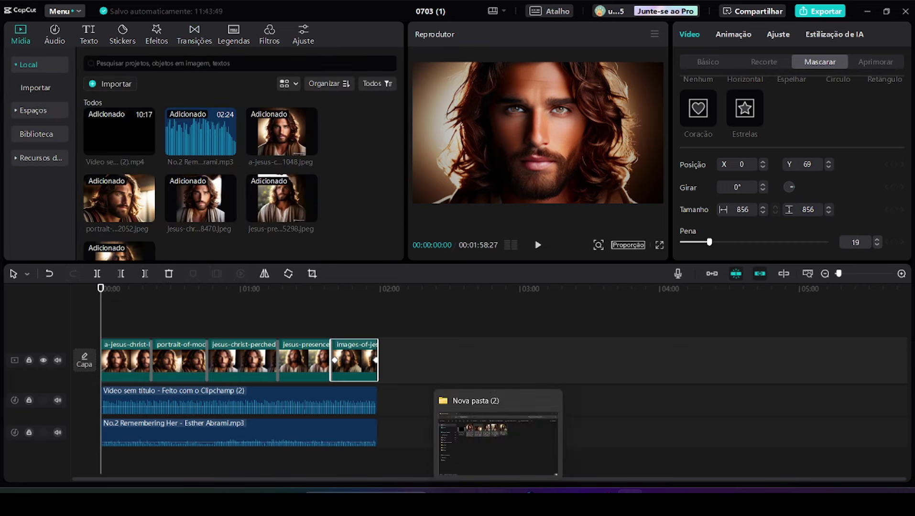
pyautogui.doubleClick(324, 132)
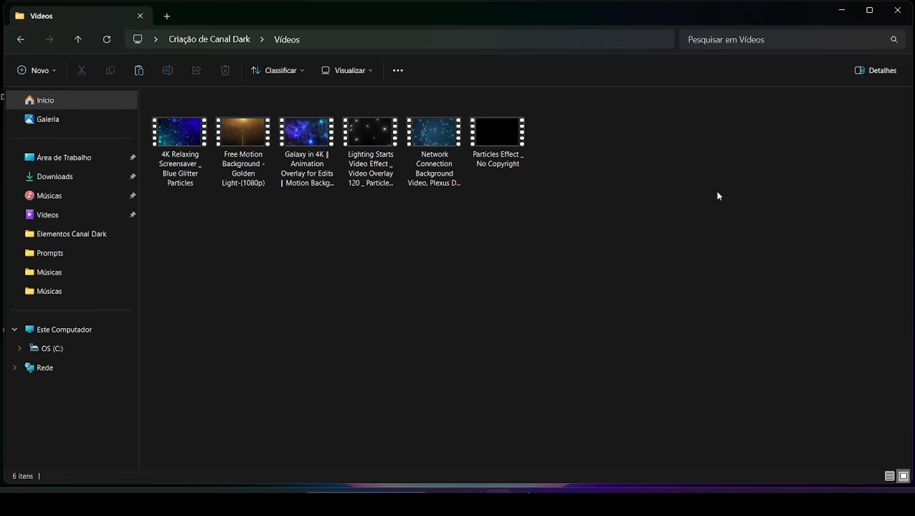
pyautogui.moveTo(488, 139); pyautogui.dragTo(333, 169)
pyautogui.moveTo(234, 217); pyautogui.dragTo(87, 318)
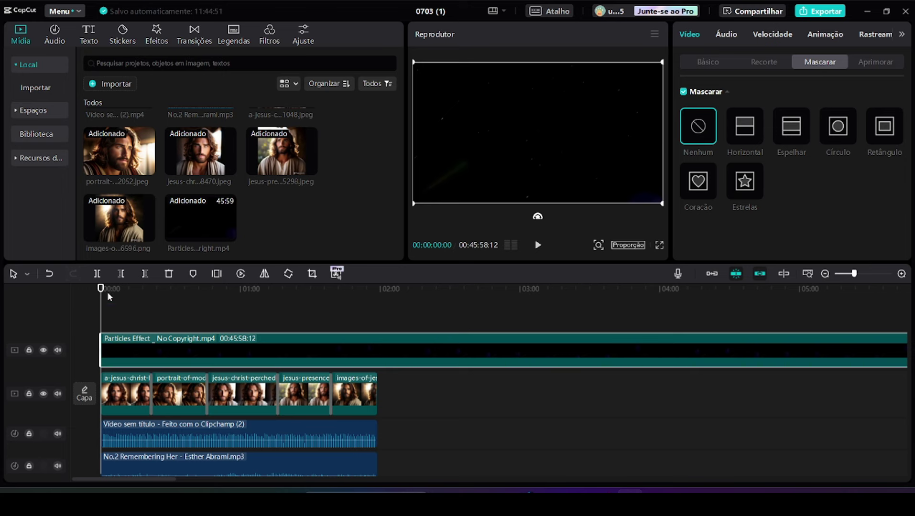
# Set the particles overlay's Opacidade to 27% and preview the blend in full screen.
pyautogui.moveTo(101, 296); pyautogui.dragTo(116, 301)
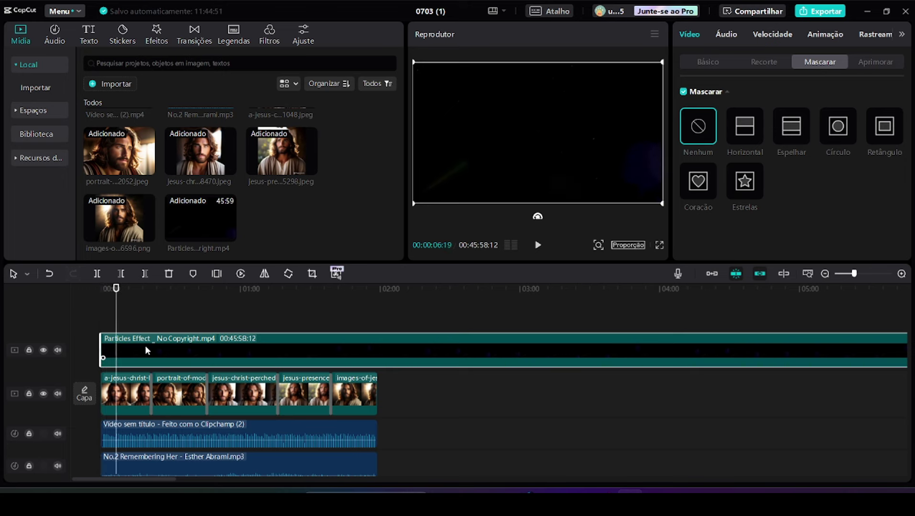
pyautogui.click(710, 64)
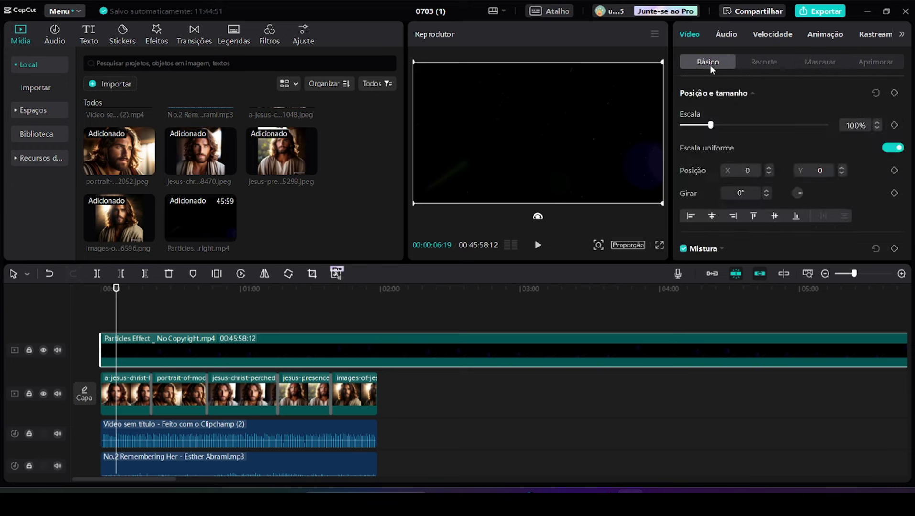
pyautogui.scroll(-8, 778, 111)
pyautogui.scroll(6, 778, 112)
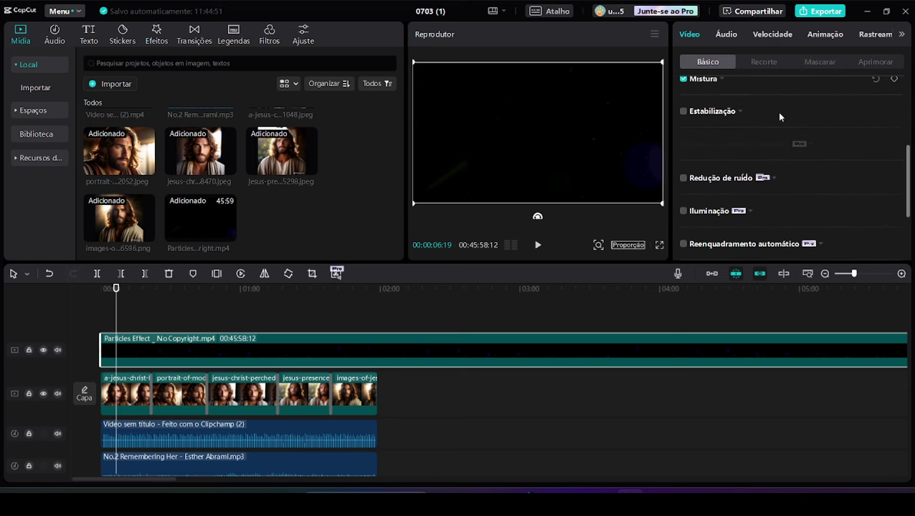
pyautogui.click(721, 127)
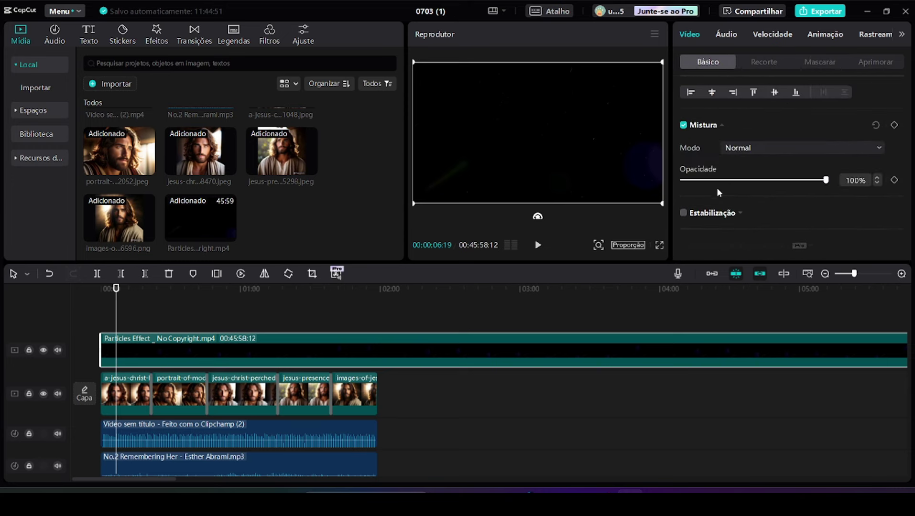
pyautogui.moveTo(713, 180); pyautogui.dragTo(721, 181)
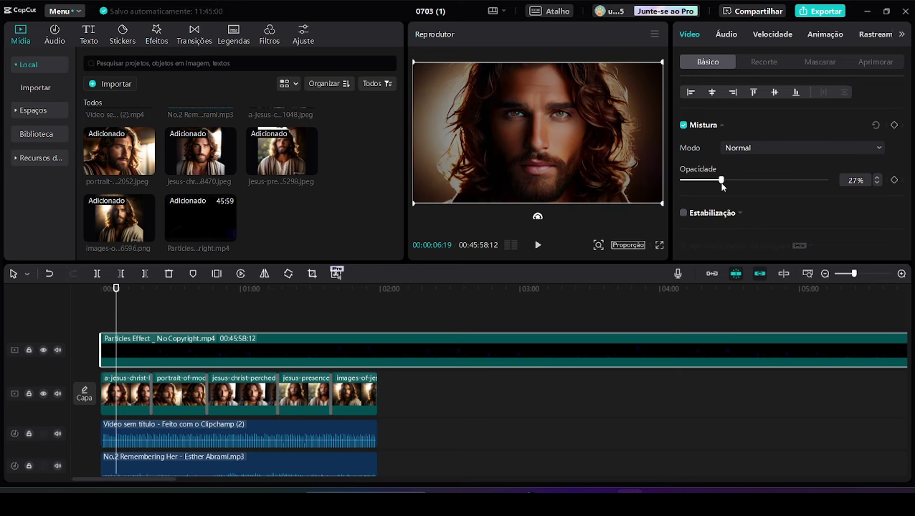
pyautogui.click(537, 246)
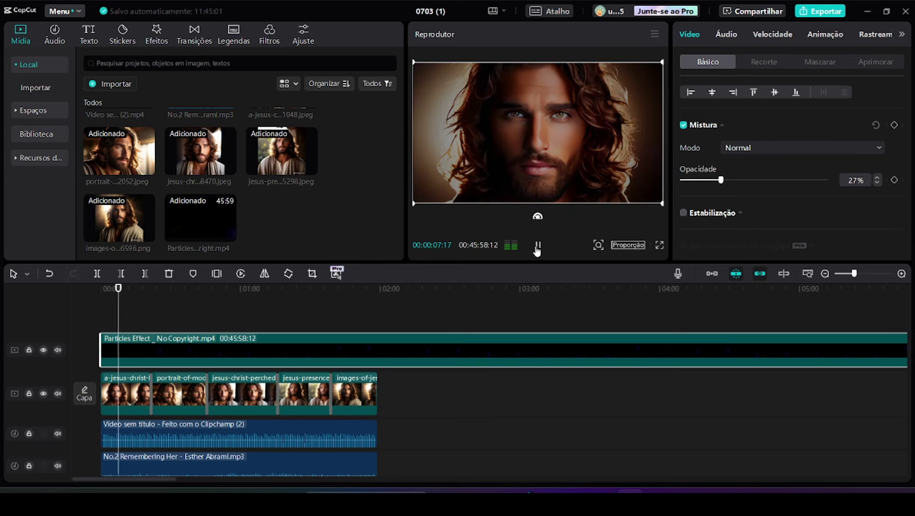
pyautogui.click(658, 247)
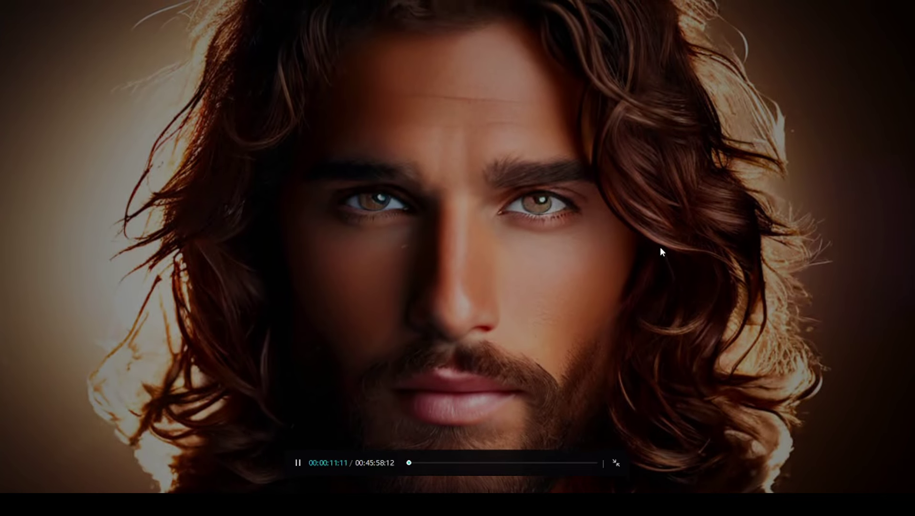
pyautogui.press('Escape')
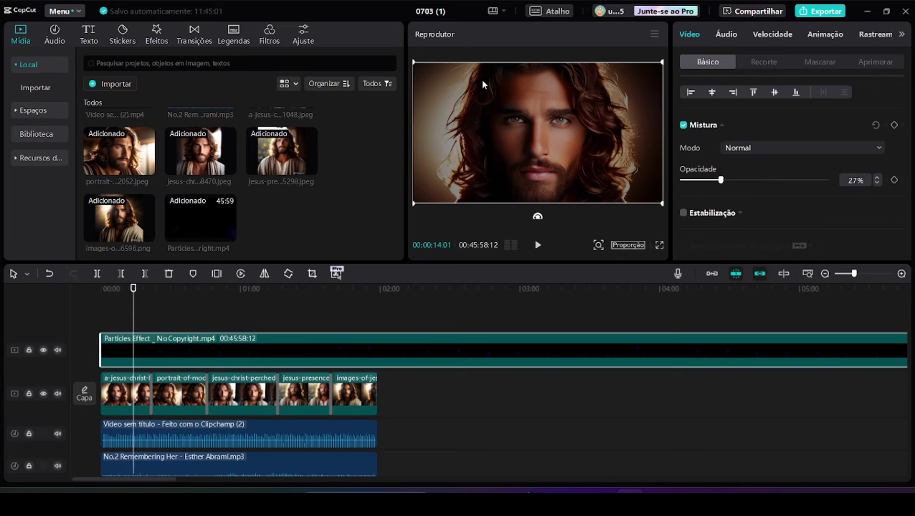
# Raise the particles overlay's Opacidade to 34% and review the playback in full screen.
pyautogui.click(731, 180)
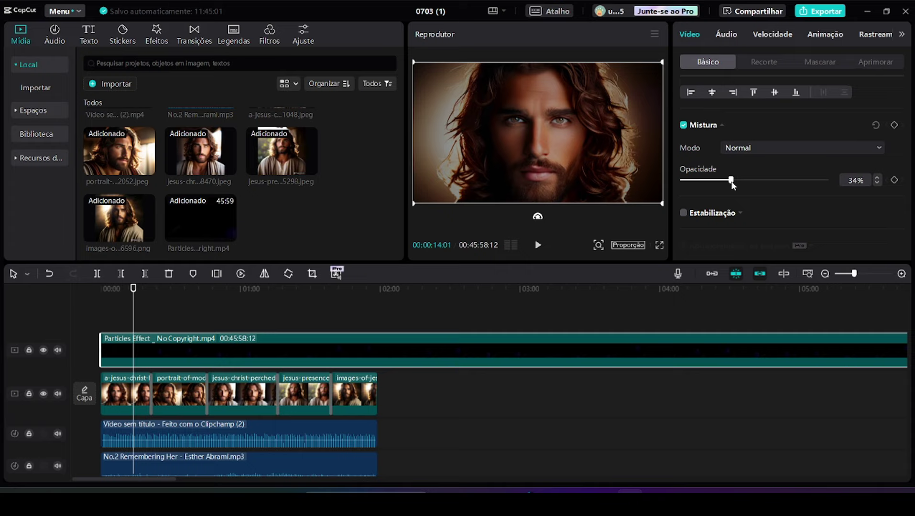
pyautogui.click(659, 245)
pyautogui.press('space')
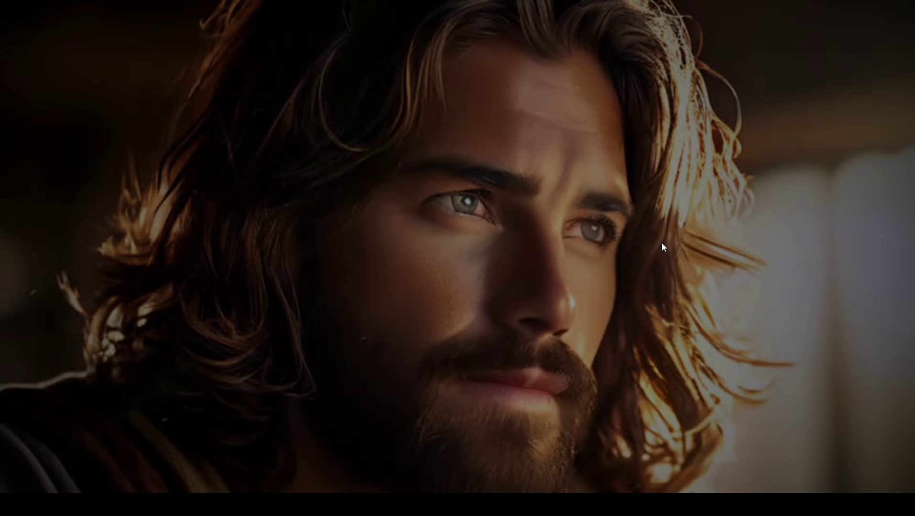
pyautogui.press('Escape')
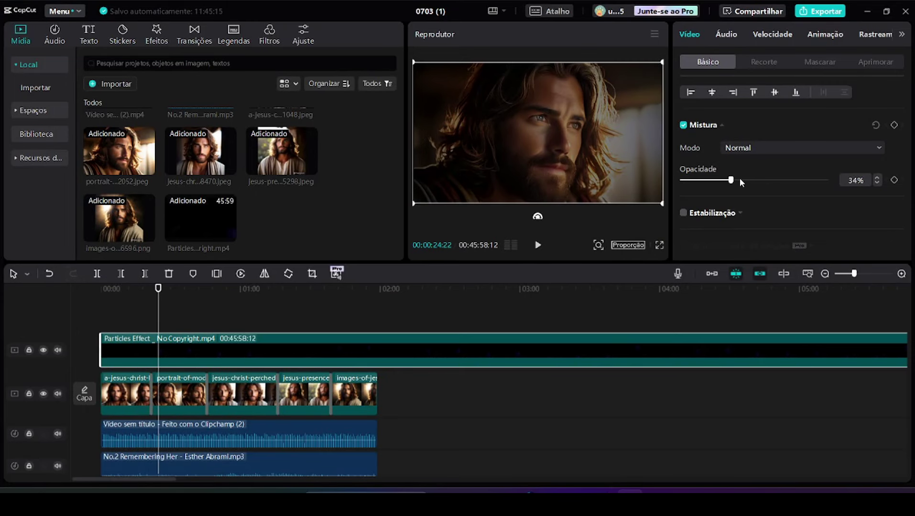
pyautogui.click(659, 245)
pyautogui.press('space')
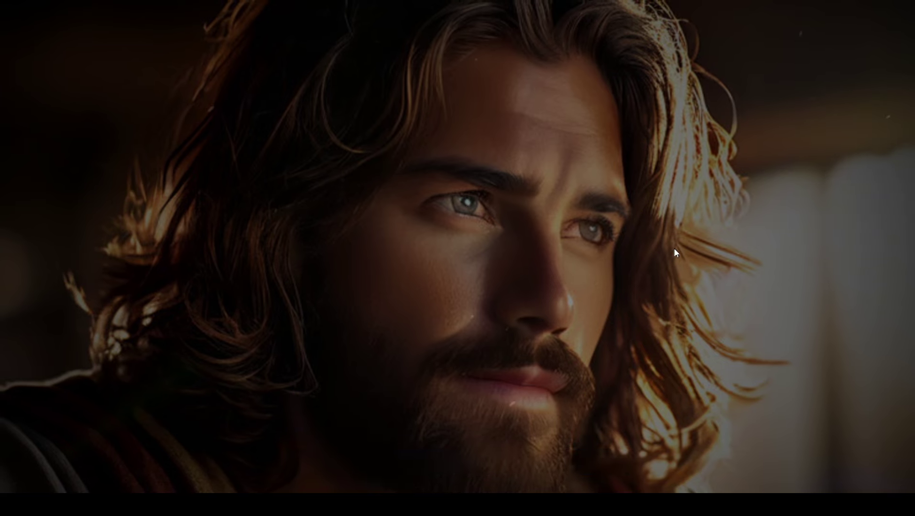
pyautogui.press('Escape')
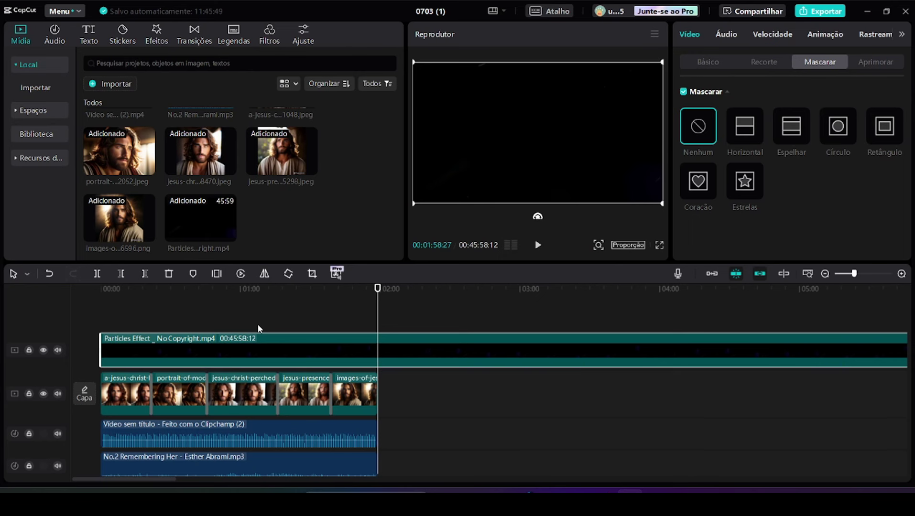
# Trim the particles overlay to end with the image clips at 00:01:58:27 and return the playhead to the start.
pyautogui.click(145, 273)
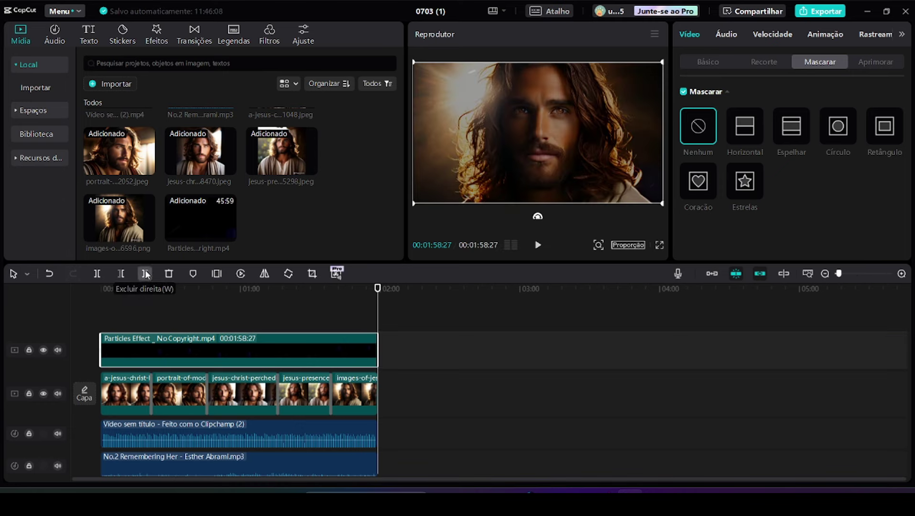
pyautogui.moveTo(387, 296); pyautogui.dragTo(92, 310)
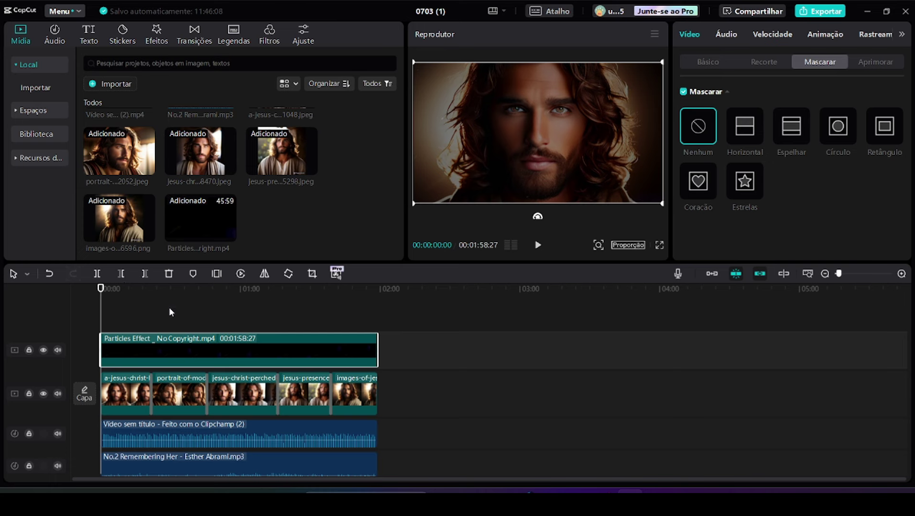
# Generate automatic captions for the narration with Português (Brasil) as the source language.
pyautogui.click(94, 38)
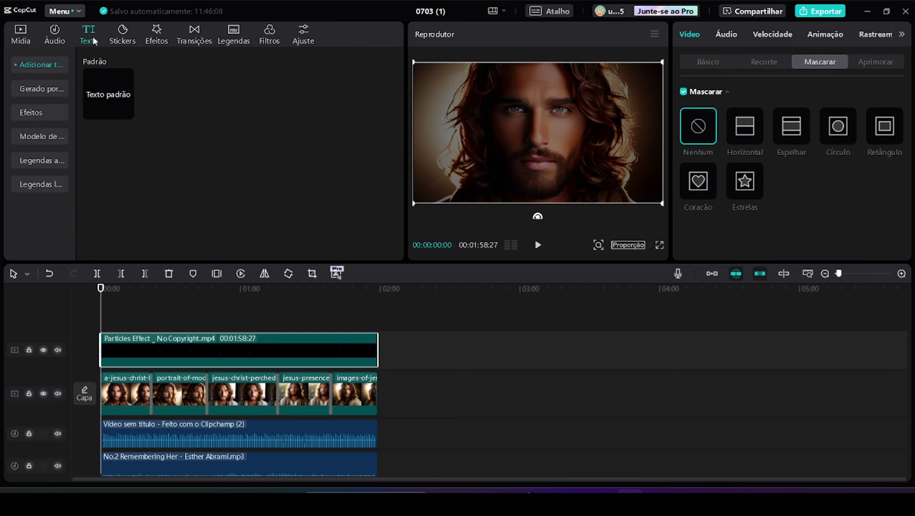
pyautogui.click(43, 163)
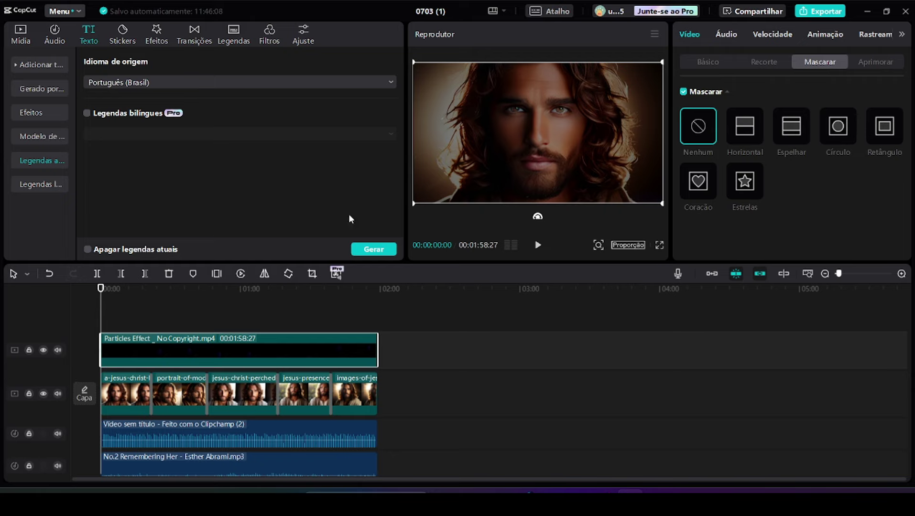
pyautogui.click(377, 253)
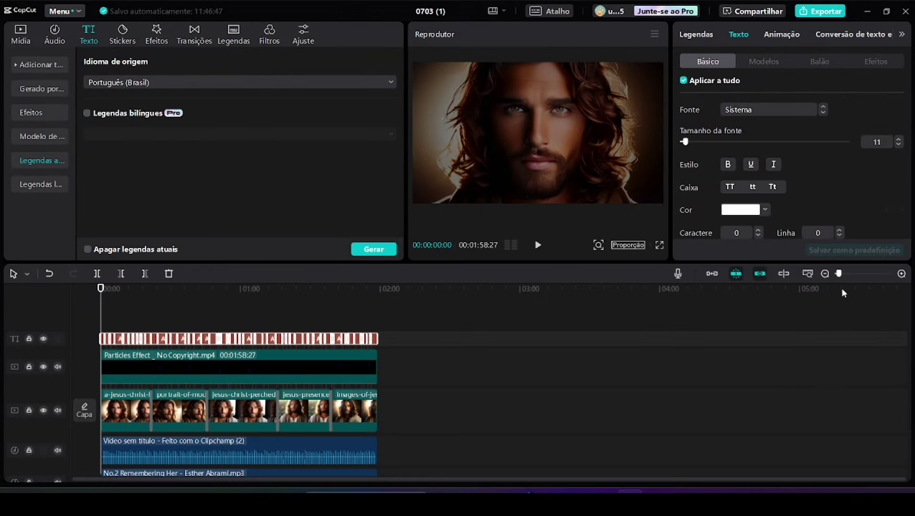
# Apply the free caption template with bold white-and-yellow lettering to all captions, starting from the "depois que Jesus morreu" caption.
pyautogui.click(854, 274)
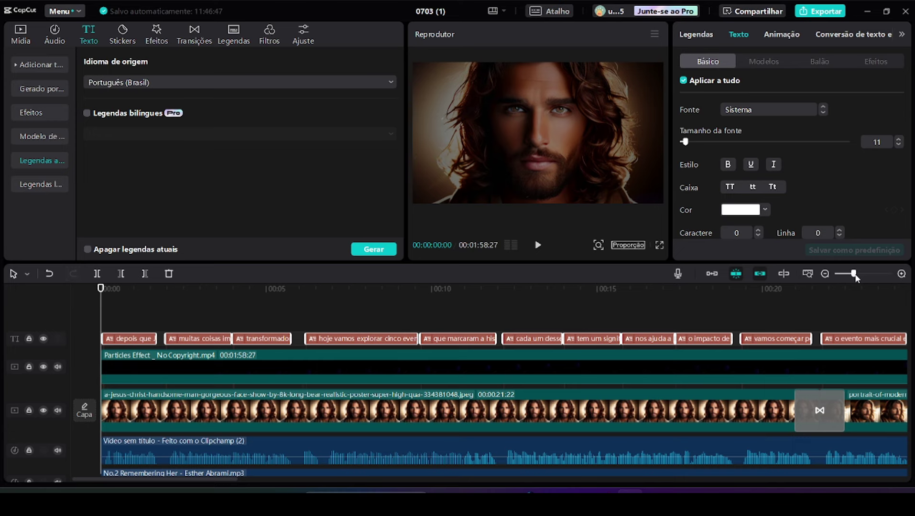
pyautogui.moveTo(854, 274); pyautogui.dragTo(857, 274)
pyautogui.moveTo(100, 291); pyautogui.dragTo(146, 311)
pyautogui.click(152, 338)
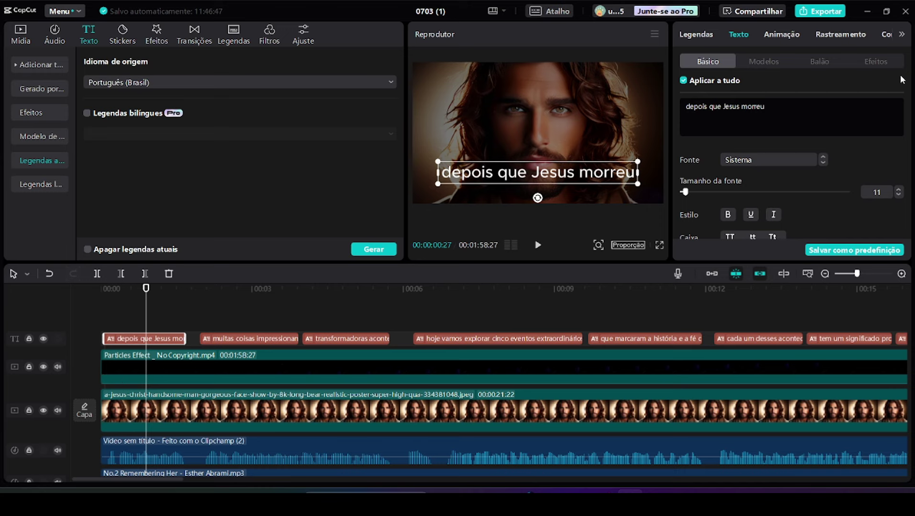
pyautogui.click(765, 61)
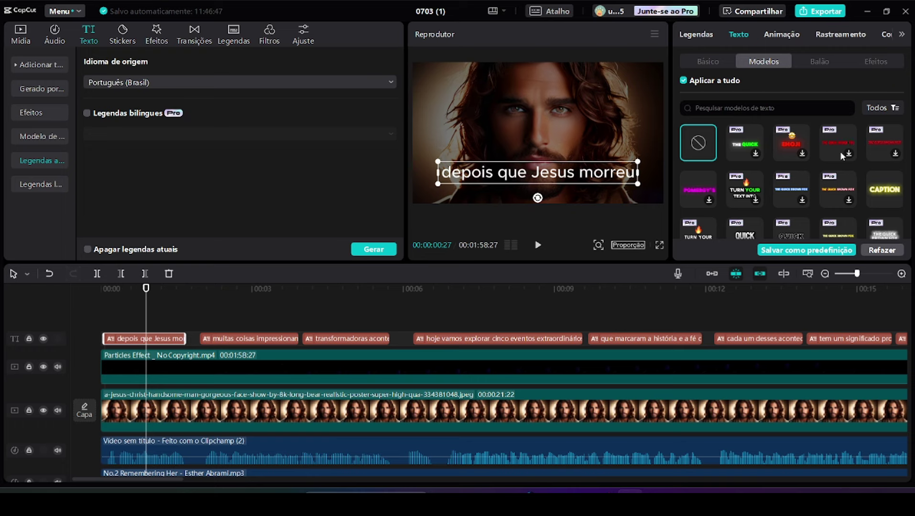
pyautogui.scroll(-3, 839, 161)
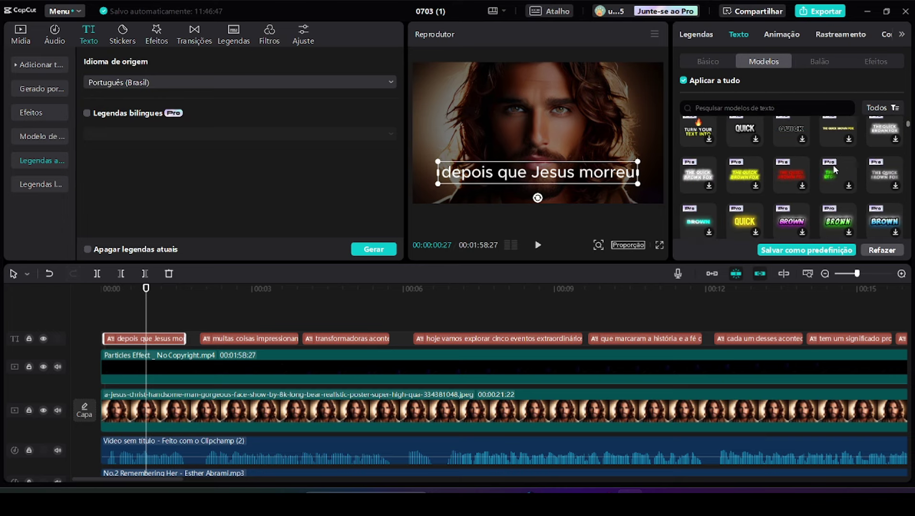
pyautogui.scroll(-3, 832, 165)
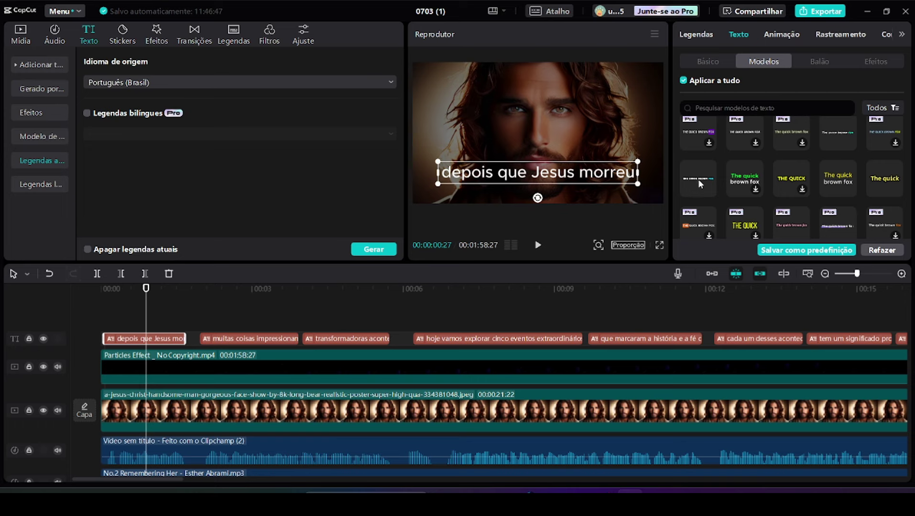
pyautogui.click(697, 179)
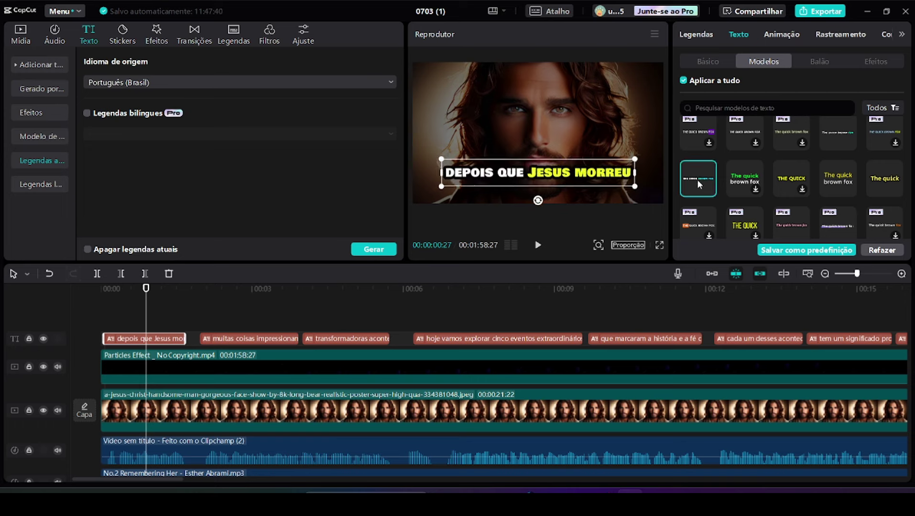
pyautogui.click(707, 62)
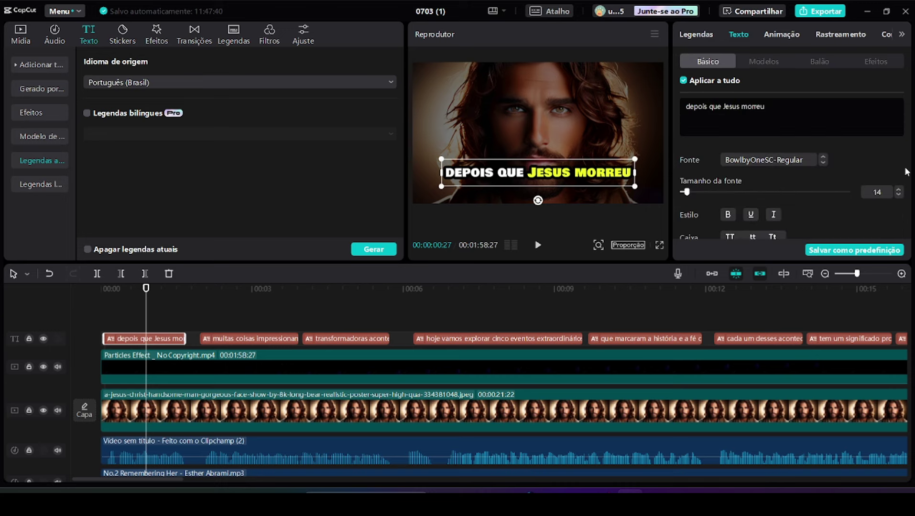
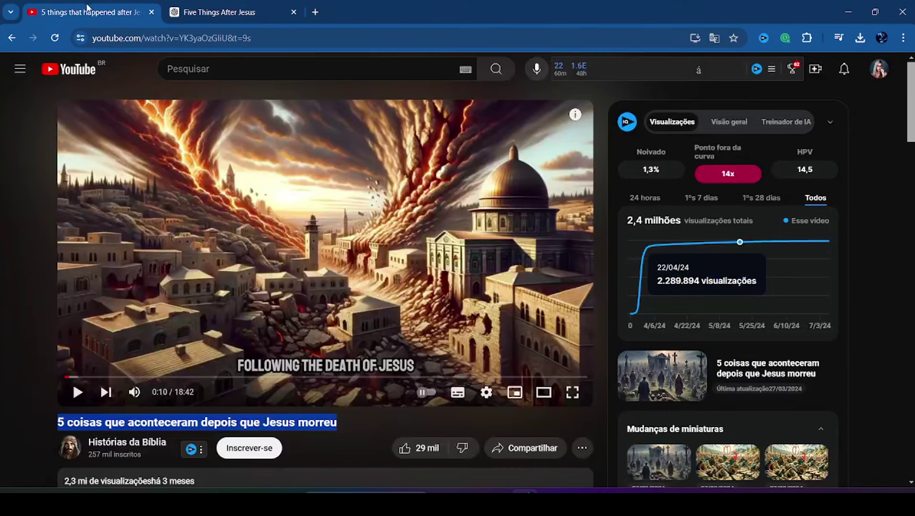
# View the reference YouTube video's thumbnail gallery, then switch to CapCut and export the opening frame as a 1080P PNG named 0703 (1).
pyautogui.click(675, 378)
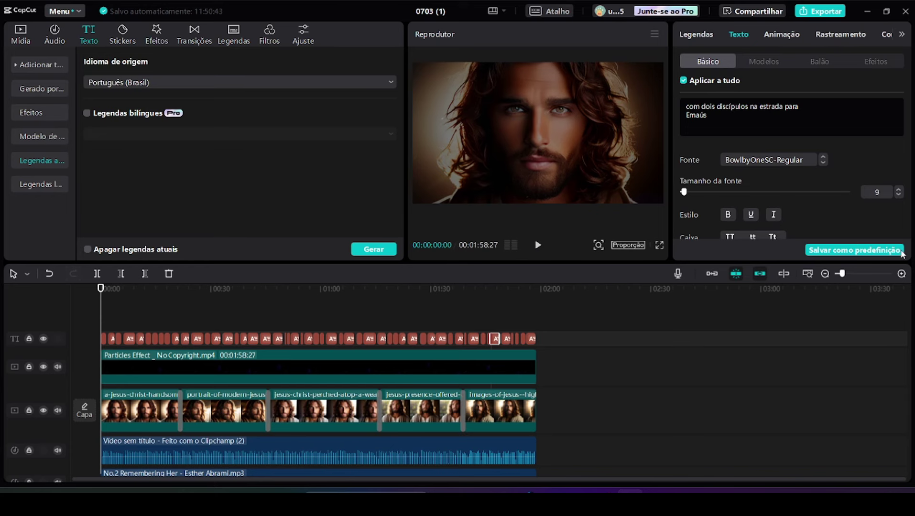
pyautogui.click(856, 273)
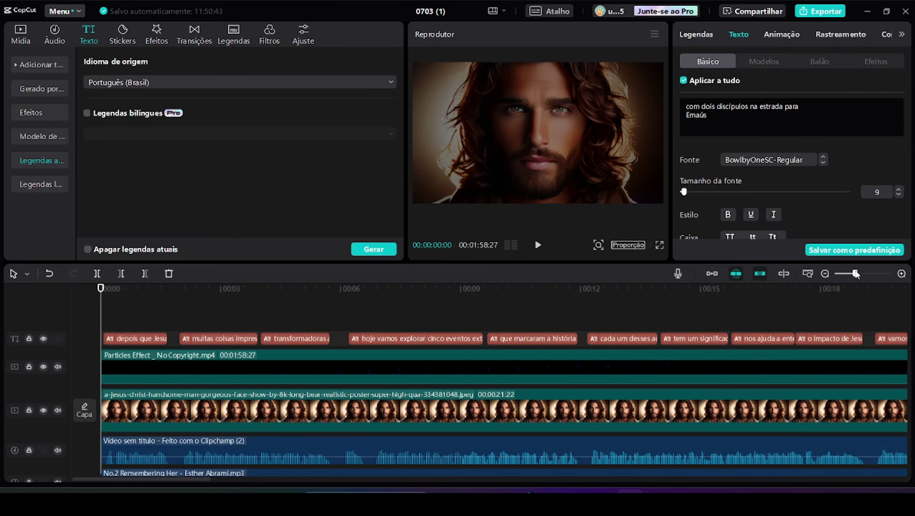
pyautogui.click(654, 34)
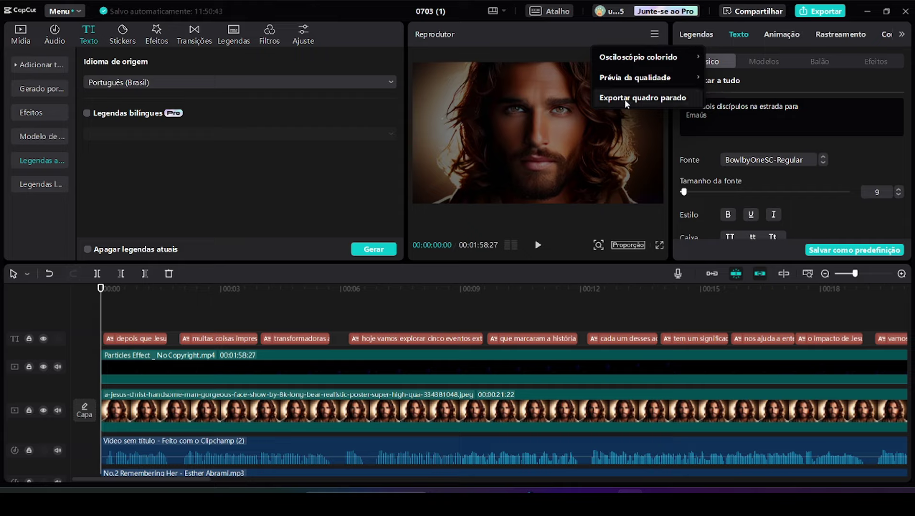
pyautogui.click(641, 98)
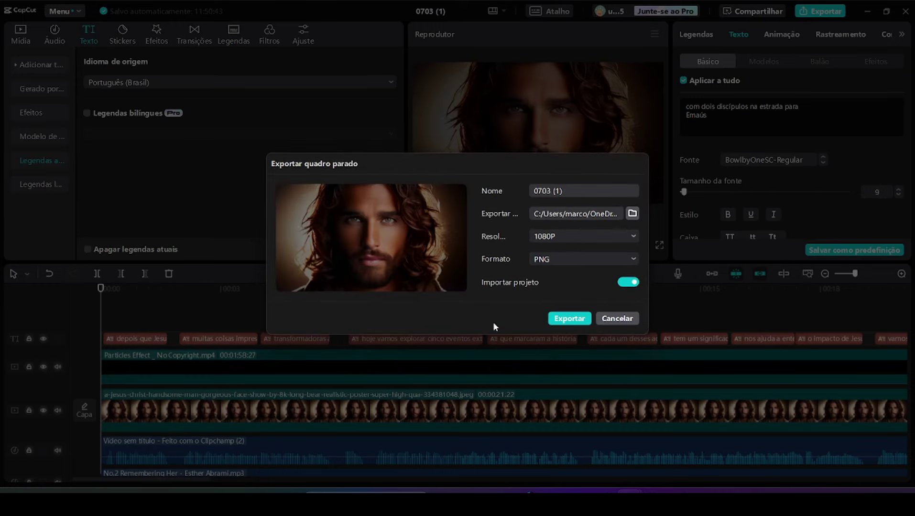
pyautogui.click(569, 319)
# Export the video as 0703 (1) in 1080P, HEVC, mp4 at 30fps, and check the exported video and still image in the output folder.
pyautogui.click(820, 10)
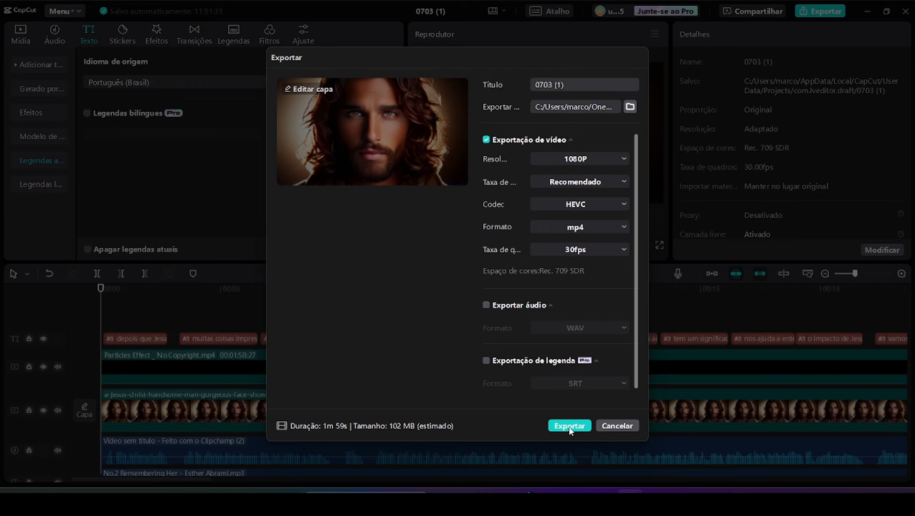
pyautogui.click(570, 428)
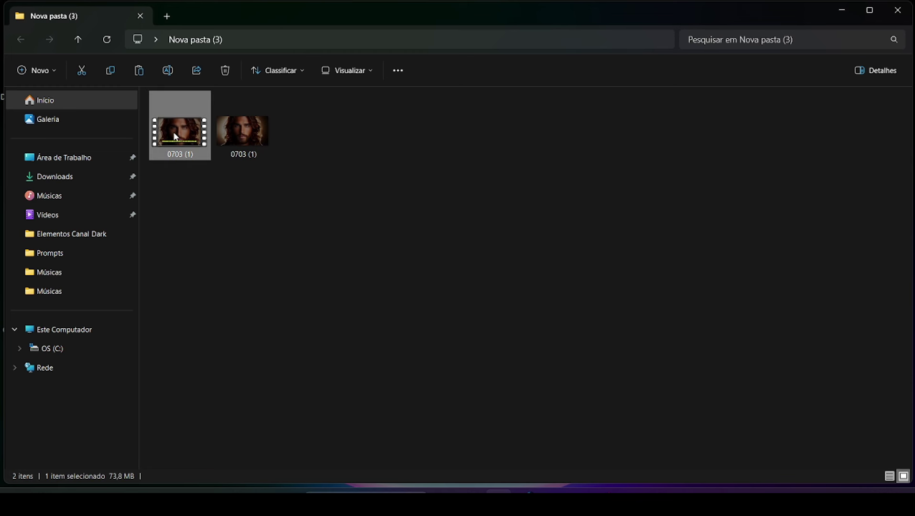
pyautogui.doubleClick(176, 136)
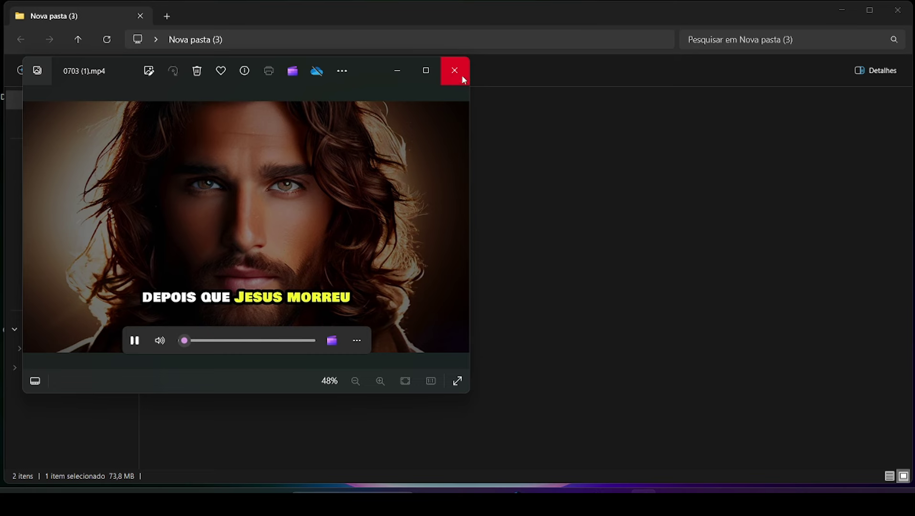
pyautogui.click(460, 72)
pyautogui.click(260, 137)
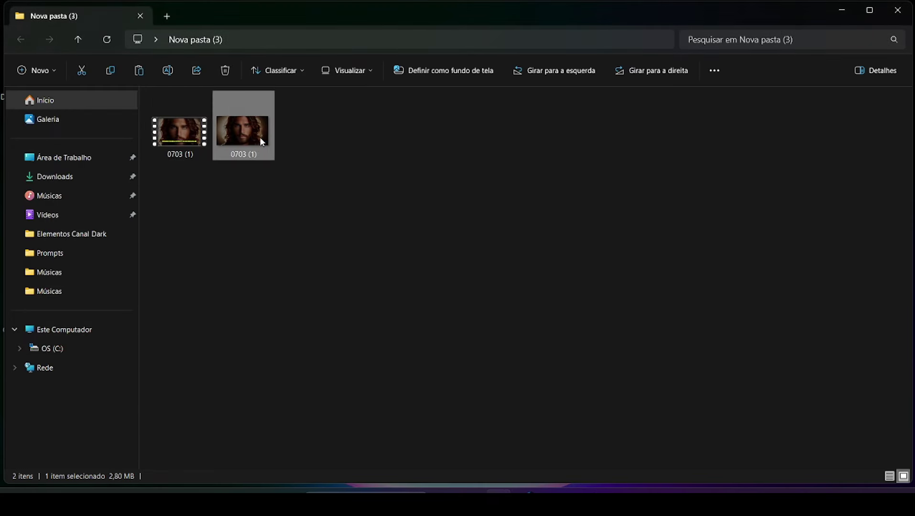
pyautogui.doubleClick(260, 137)
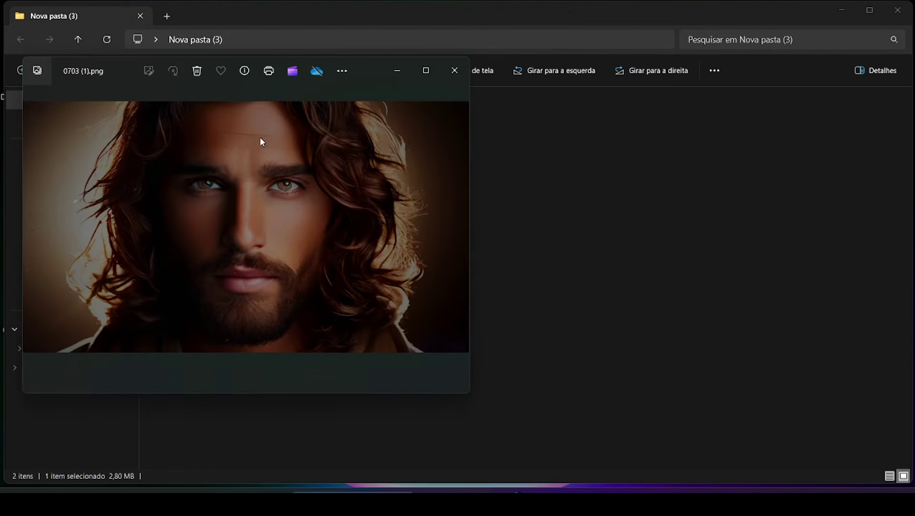
pyautogui.click(454, 72)
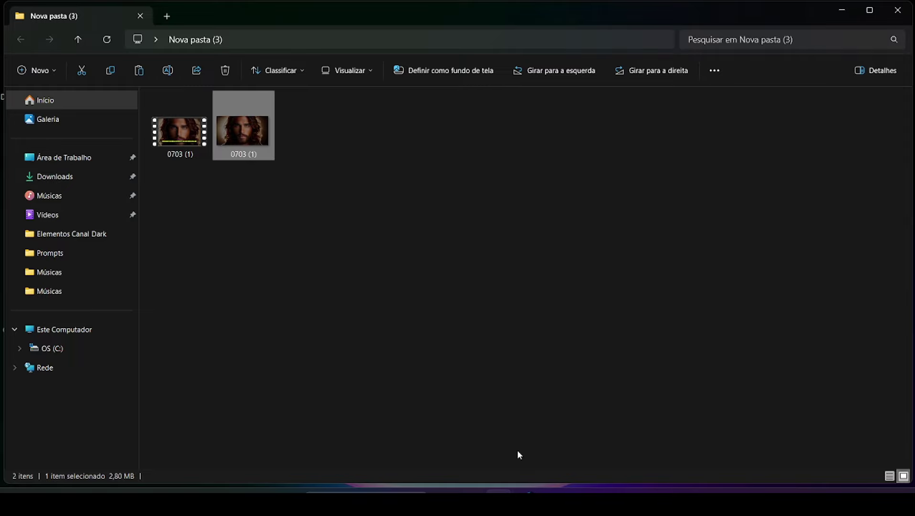
# Switch to the browser, open canva.com in a new tab and create a blank Miniatura do YouTube design.
pyautogui.click(524, 491)
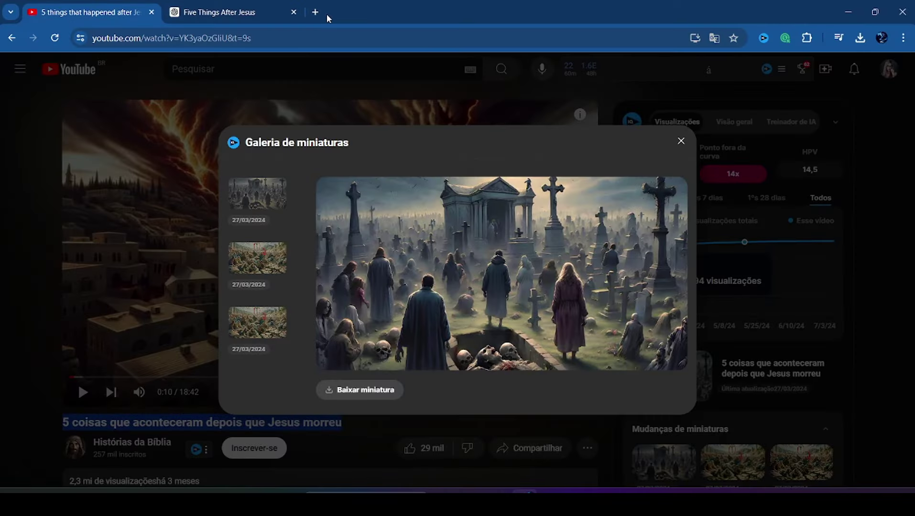
pyautogui.click(315, 12)
pyautogui.write('canva.com')
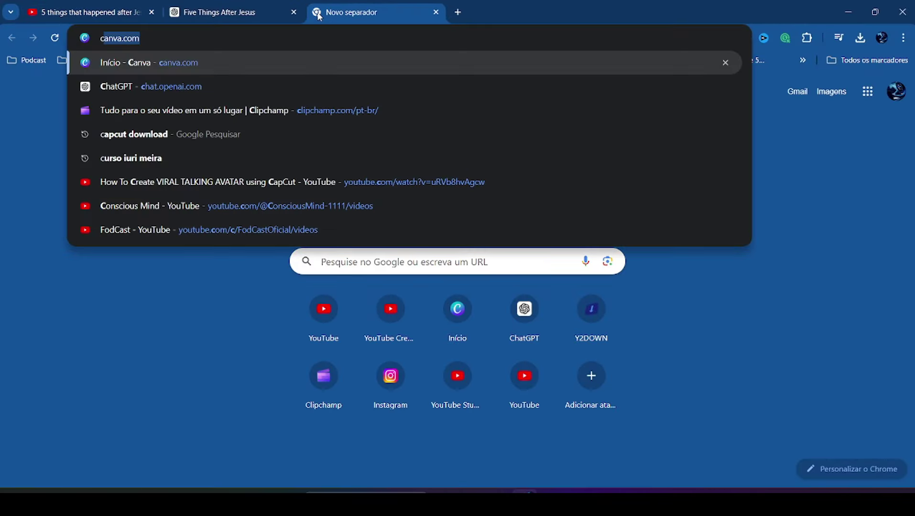
pyautogui.press('Return')
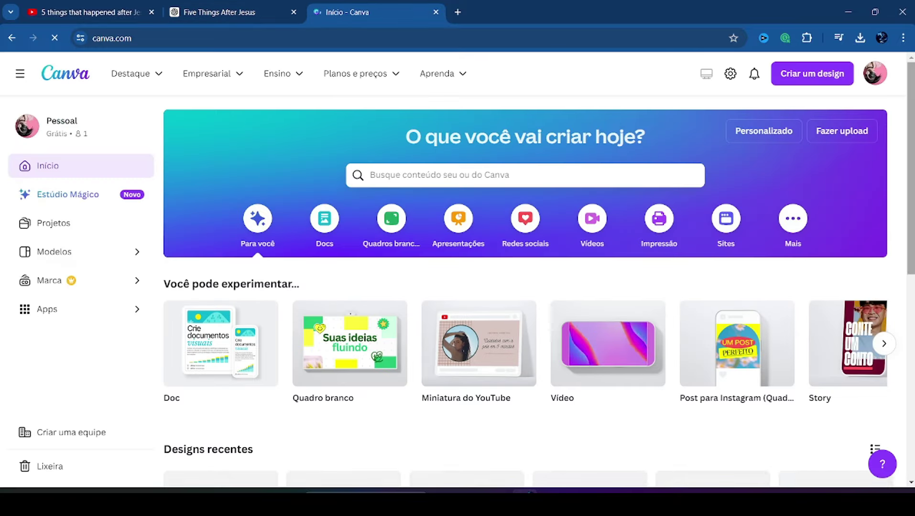
pyautogui.click(810, 78)
pyautogui.click(686, 169)
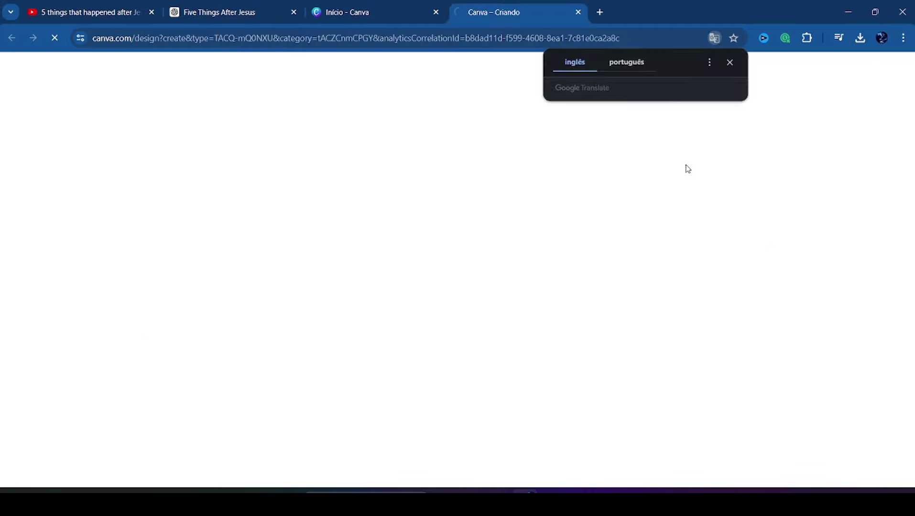
# Upload the exported still 0703 (1) from the output folder into the Canva thumbnail and set it as the page background.
pyautogui.hotkey('alt', 'Tab')
pyautogui.moveTo(243, 130); pyautogui.dragTo(519, 299)
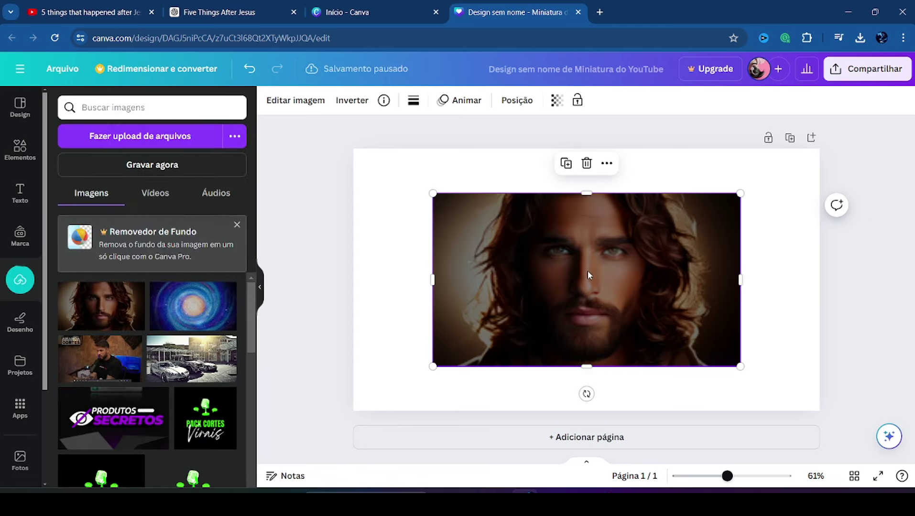
pyautogui.rightClick(589, 275)
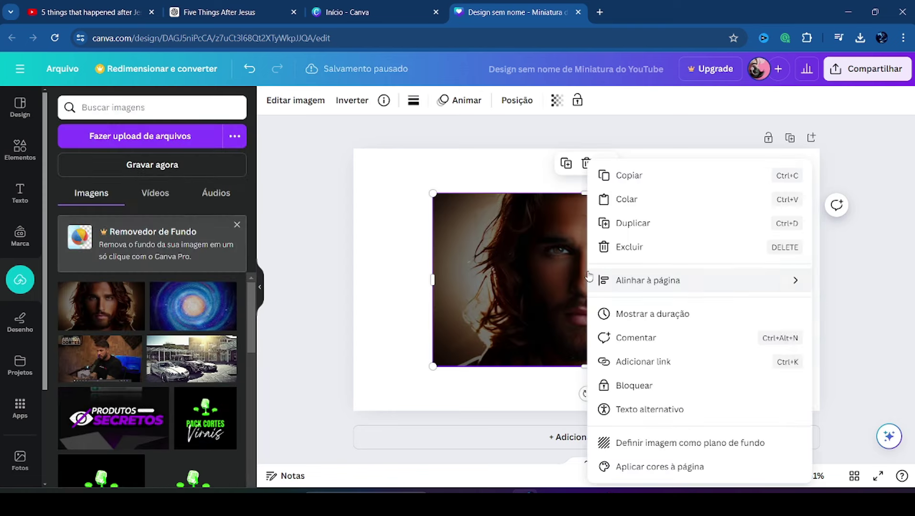
pyautogui.click(664, 443)
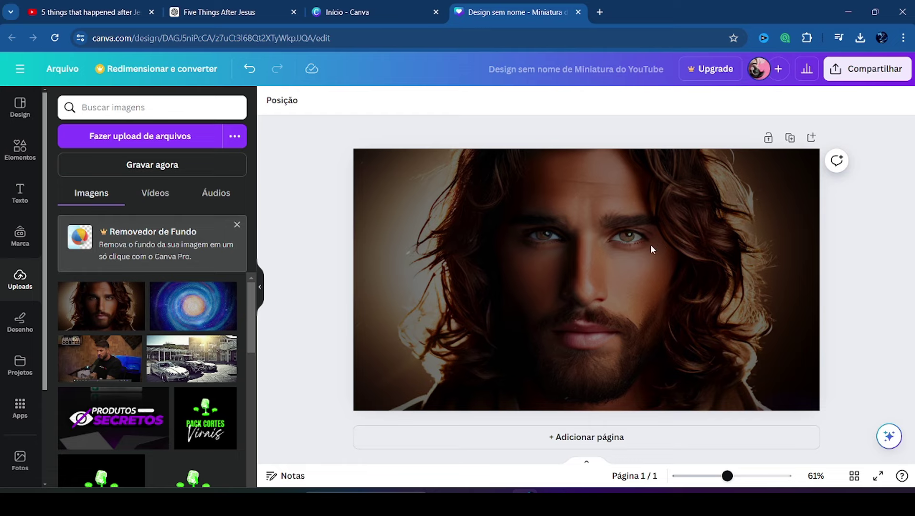
# Return to CapCut, remove the mask from the first image clip and delete the particles overlay.
pyautogui.click(626, 432)
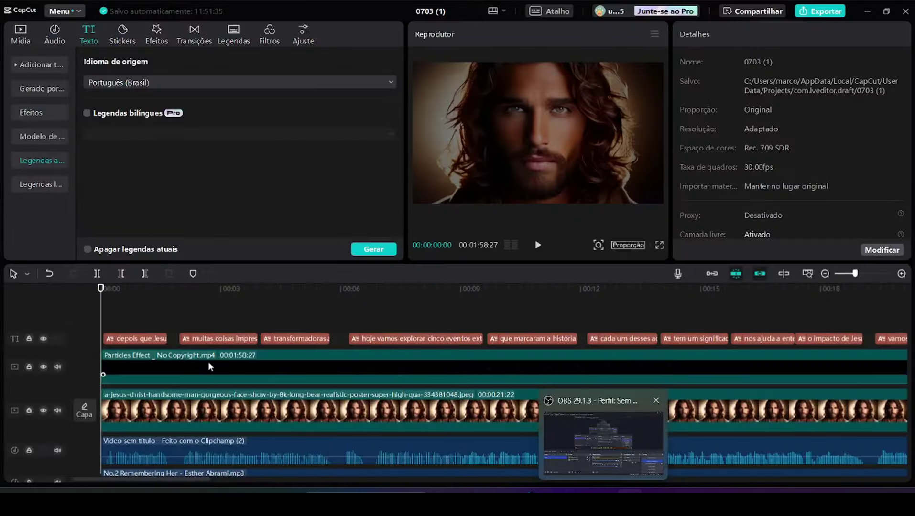
pyautogui.click(135, 412)
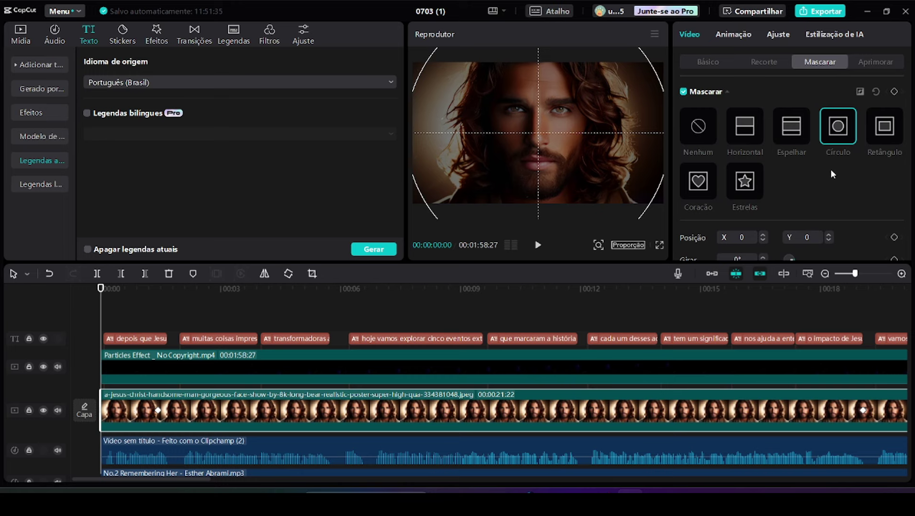
pyautogui.click(699, 128)
pyautogui.click(172, 371)
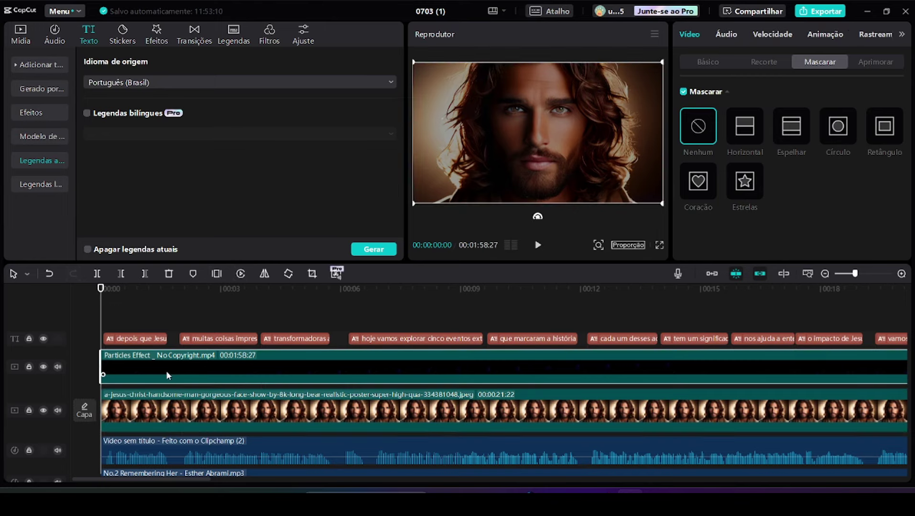
pyautogui.press('Delete')
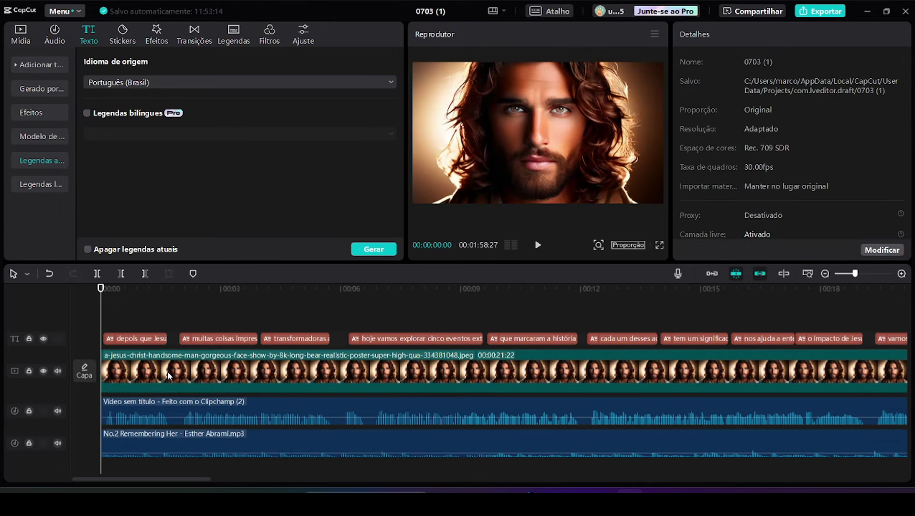
# Export the unmasked opening frame without particles as a 1080P PNG still.
pyautogui.click(654, 34)
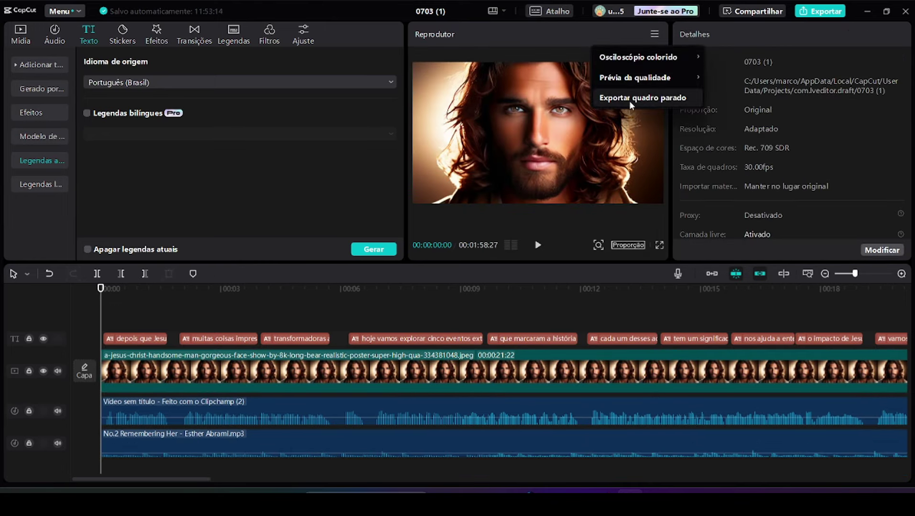
pyautogui.click(630, 100)
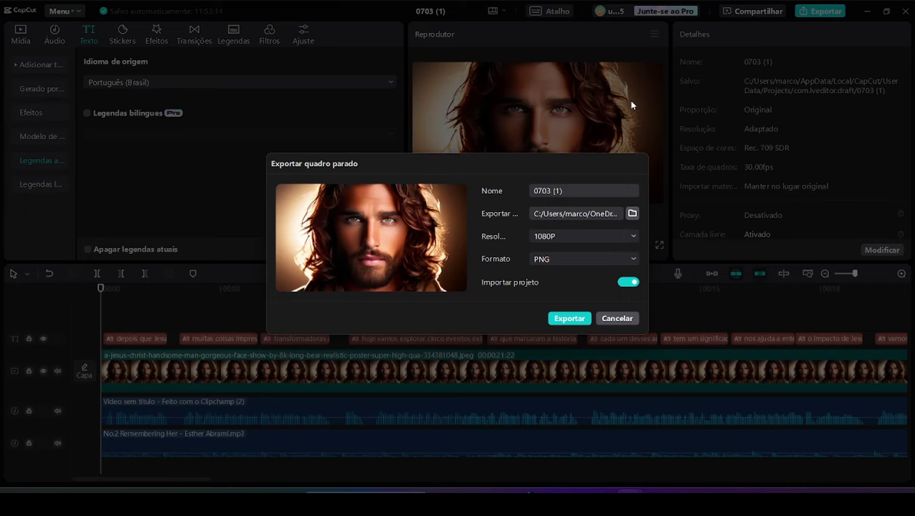
pyautogui.click(576, 321)
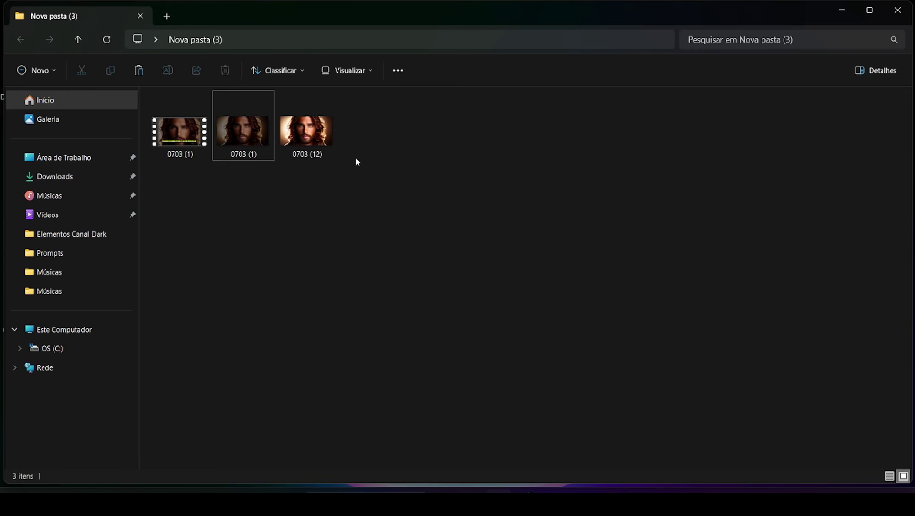
# Add a second page to the Canva thumbnail design and set the newly exported still 0703 (12) as its background.
pyautogui.click(545, 485)
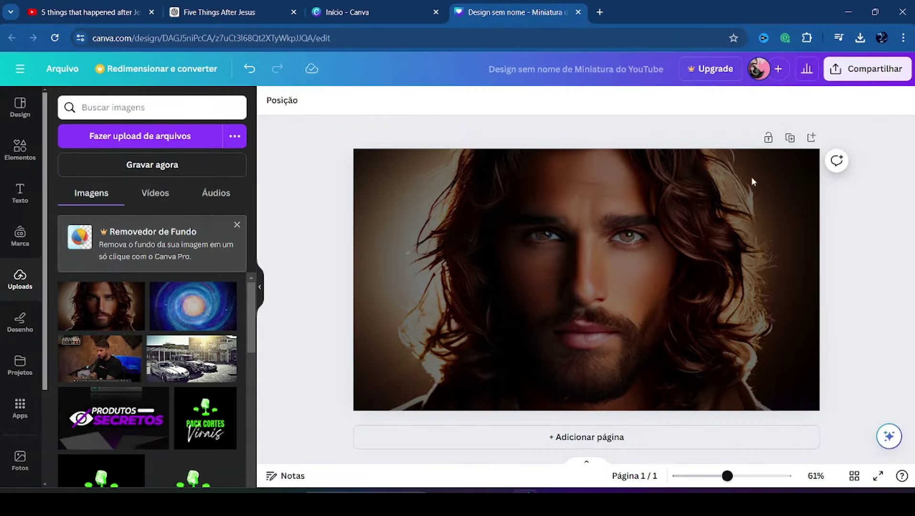
pyautogui.click(813, 139)
pyautogui.click(523, 482)
pyautogui.moveTo(321, 145); pyautogui.dragTo(558, 237)
pyautogui.rightClick(552, 284)
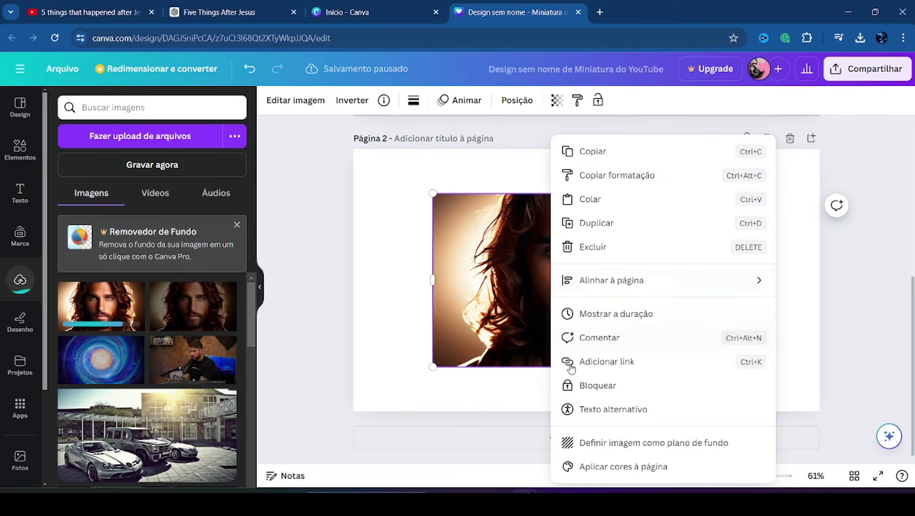
pyautogui.click(619, 443)
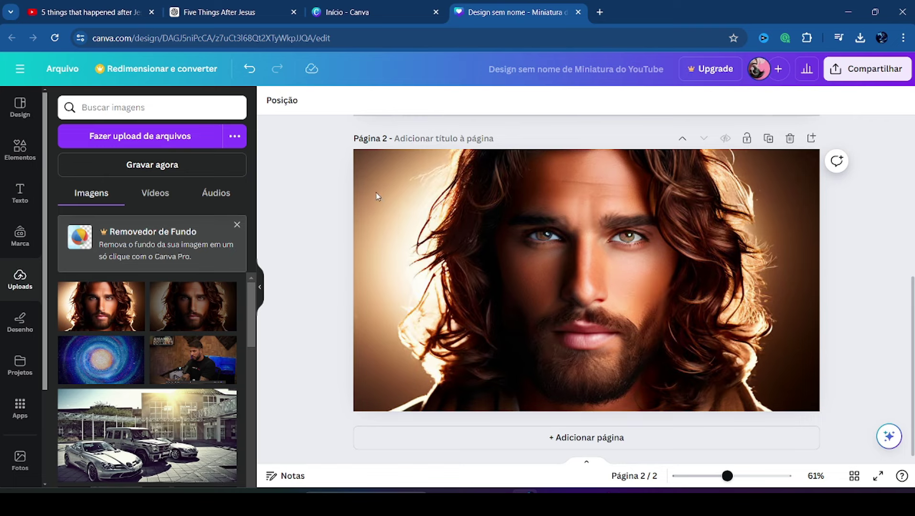
# Compare both thumbnail pages and add a title text box reading "fhfghgfhfghghgh" to page 2.
pyautogui.scroll(5, 789, 275)
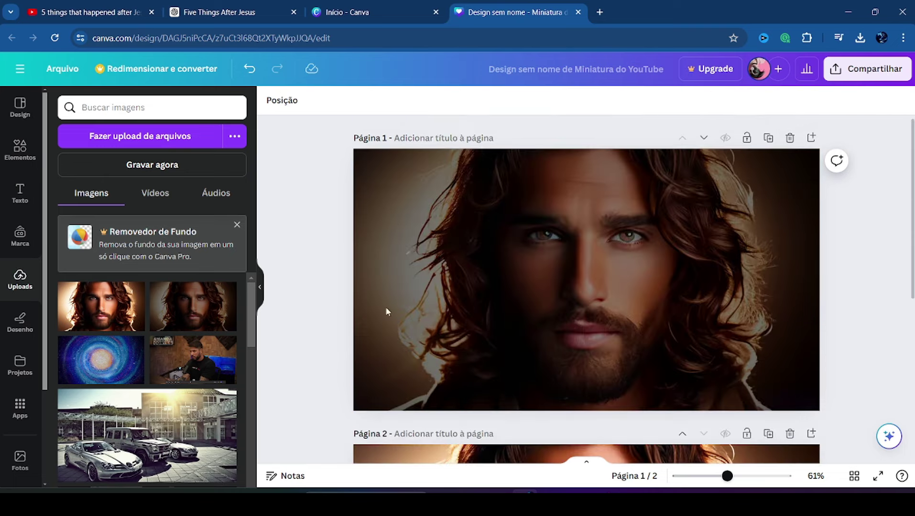
pyautogui.scroll(-5, 776, 314)
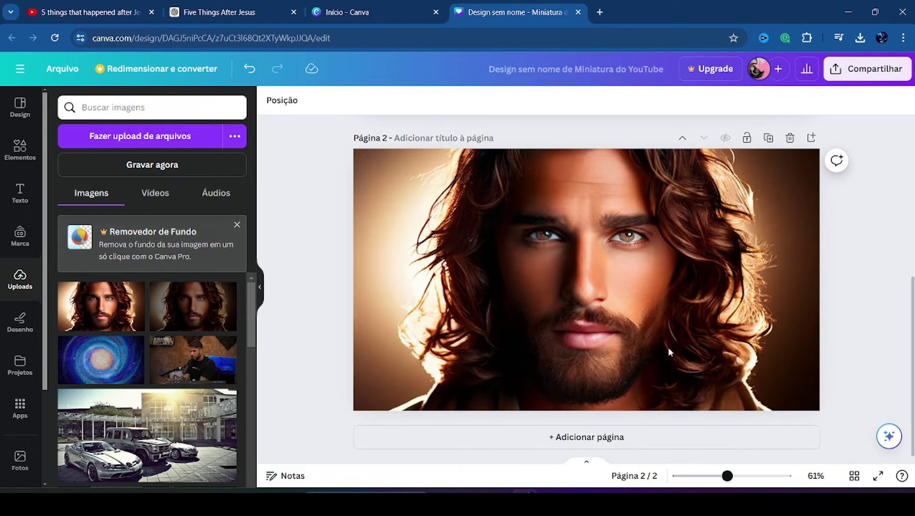
pyautogui.click(24, 201)
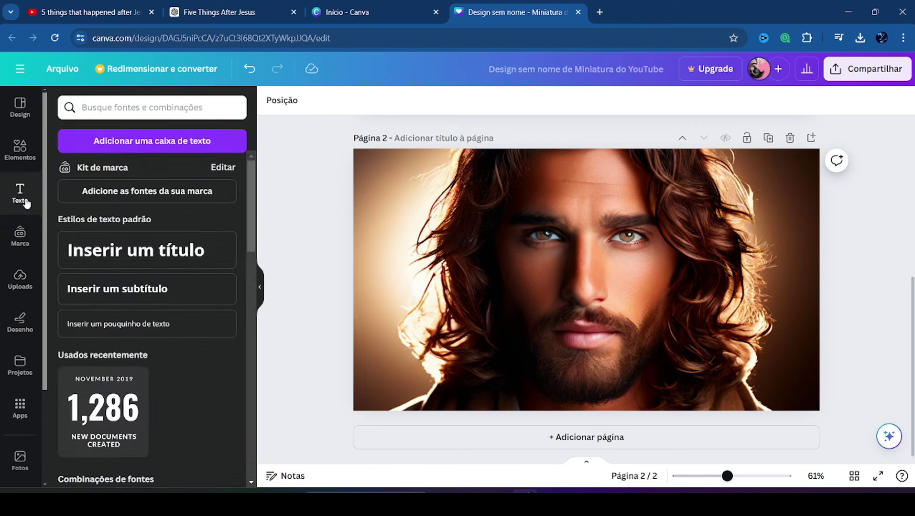
pyautogui.click(122, 252)
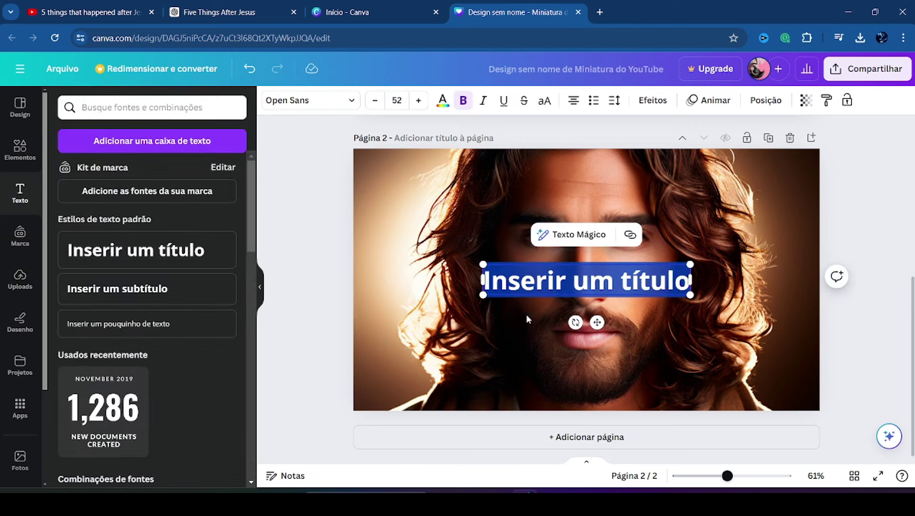
pyautogui.write('fhghgfhfghgfhfghghgh')
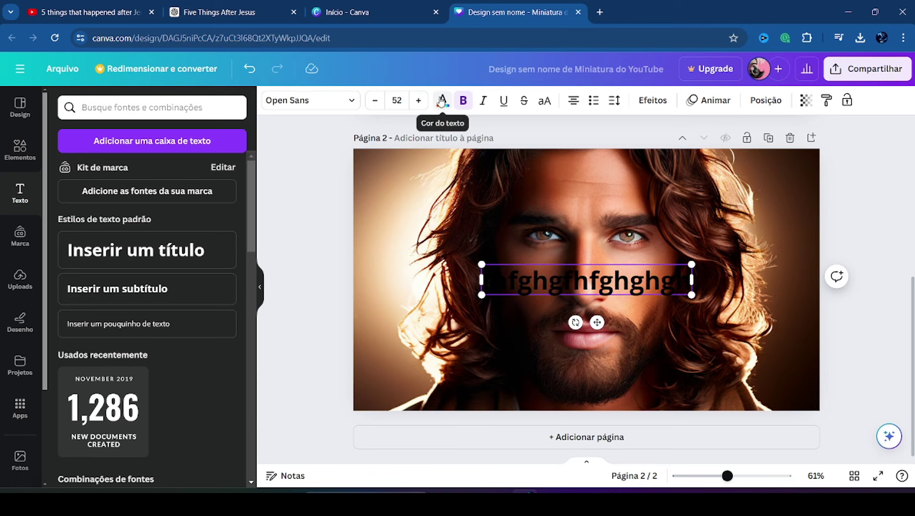
# Colour the title text yellow and move it down below the mouth, near the lower edge of page 2.
pyautogui.click(443, 100)
pyautogui.scroll(-2, 128, 407)
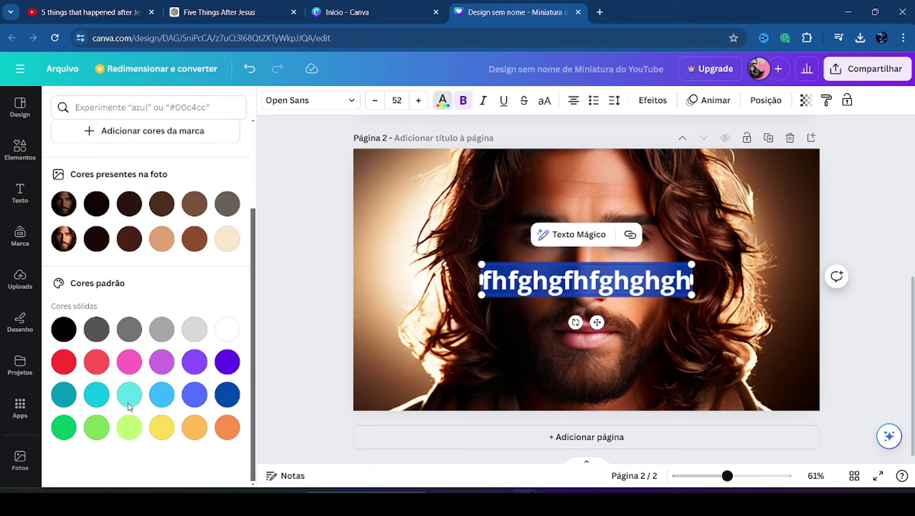
pyautogui.click(162, 427)
pyautogui.click(712, 212)
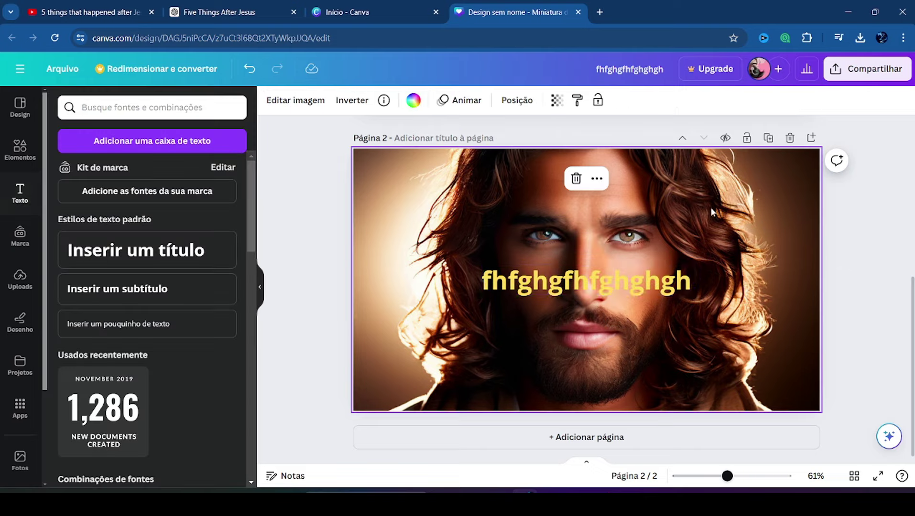
pyautogui.moveTo(588, 282); pyautogui.dragTo(592, 380)
pyautogui.click(761, 282)
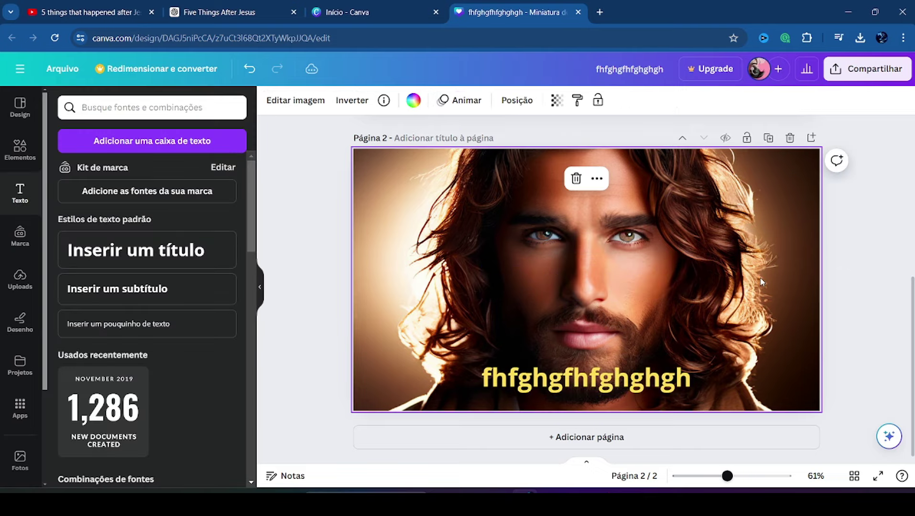
# Open the design's sharing options and view the image 0703 (12) from the output folder.
pyautogui.click(858, 72)
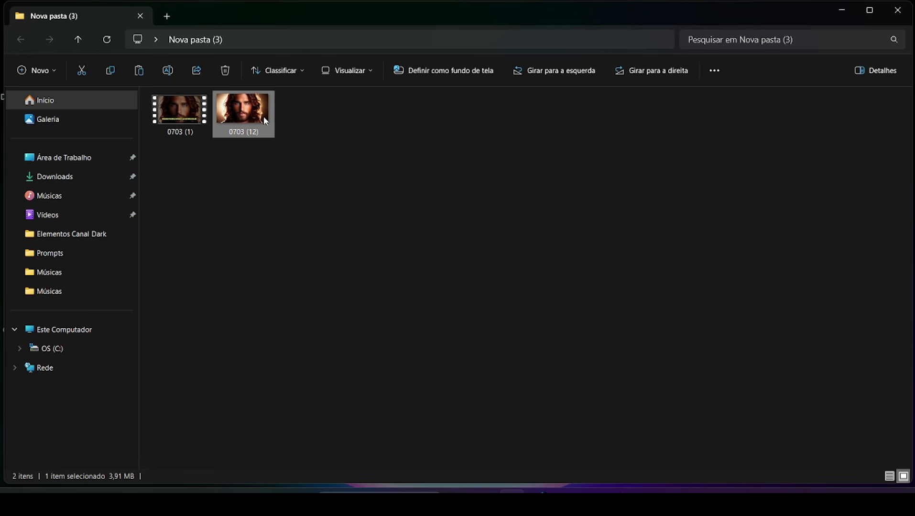
pyautogui.press('Return')
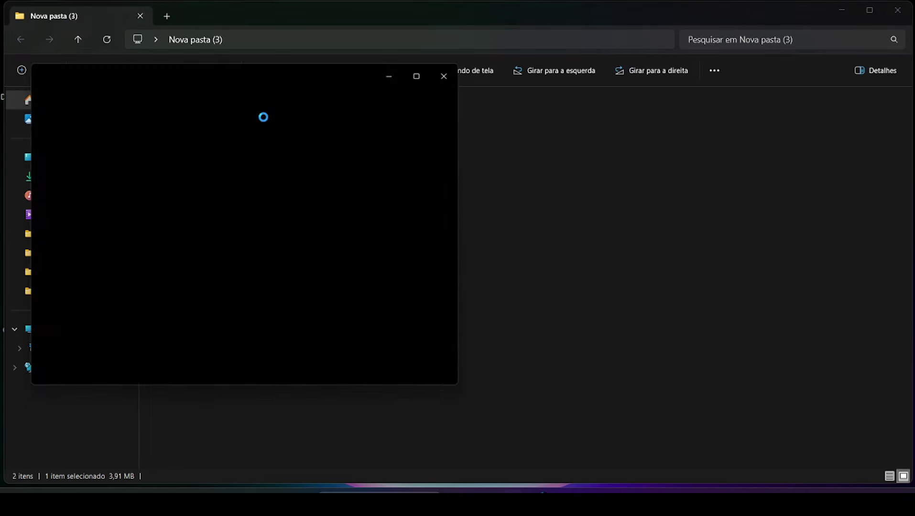
pyautogui.click(694, 184)
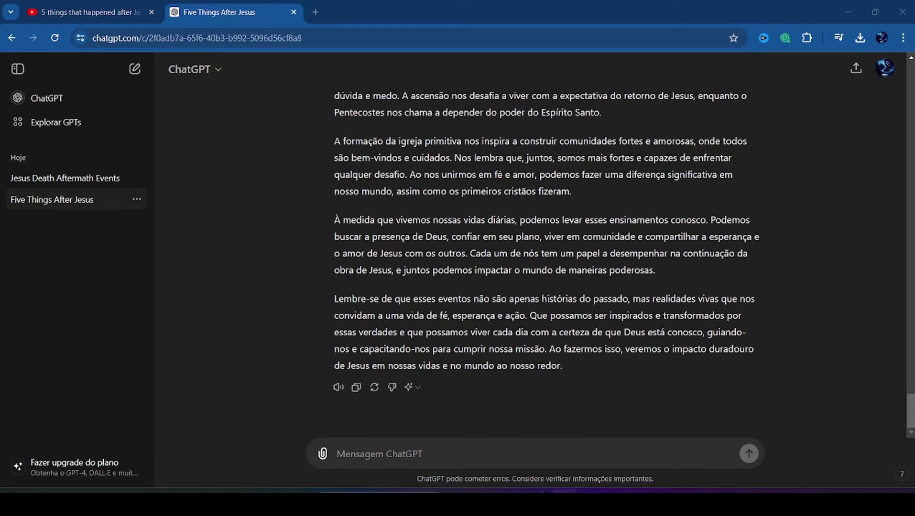
# Copy the entire title prompt from Criar Títulos Impactantes.txt and paste it into the ChatGPT message for the Five Things After Jesus chat.
pyautogui.hotkey('alt', 'Tab')
pyautogui.moveTo(497, 226); pyautogui.dragTo(142, 188)
pyautogui.rightClick(220, 213)
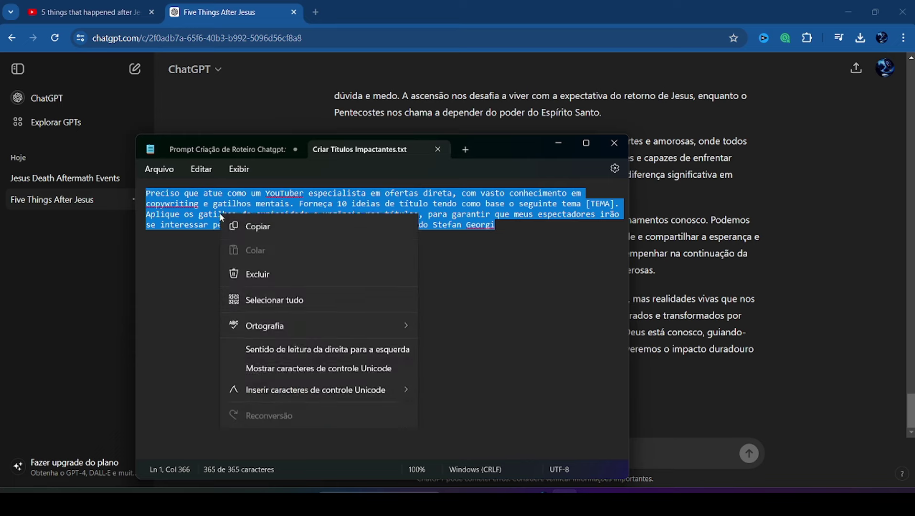
pyautogui.click(267, 275)
pyautogui.click(557, 143)
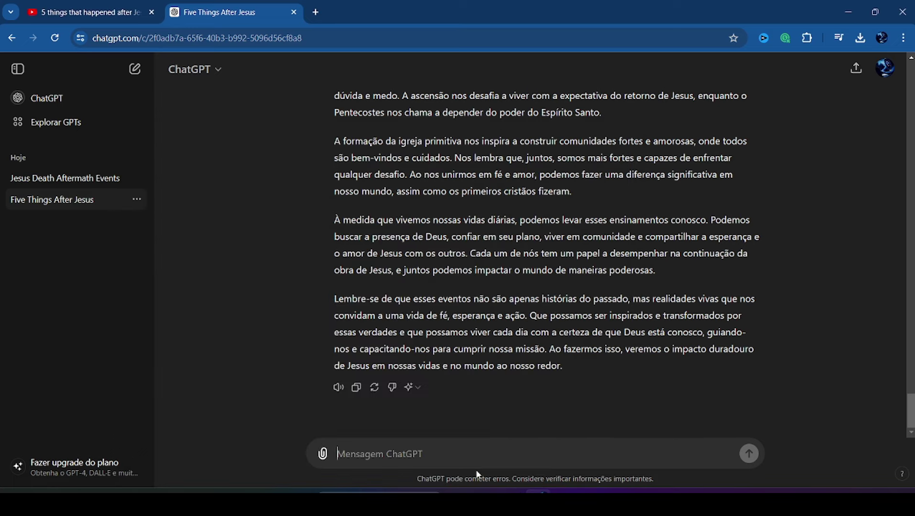
pyautogui.hotkey('ctrl', 'v')
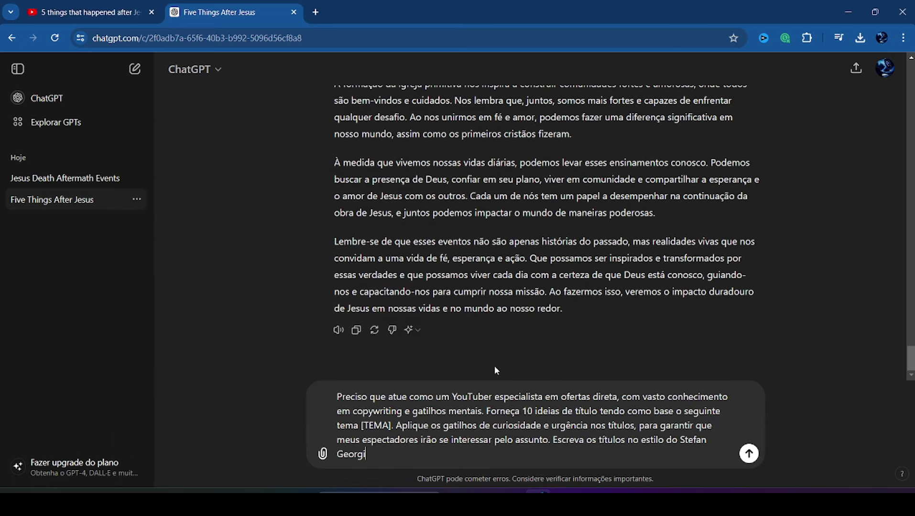
# Replace [TEMA] in the prompt with the YouTube video's title, "5 coisas que aconteceram depois que Jesus morreu", and send the prompt to ChatGPT.
pyautogui.click(132, 14)
pyautogui.rightClick(154, 427)
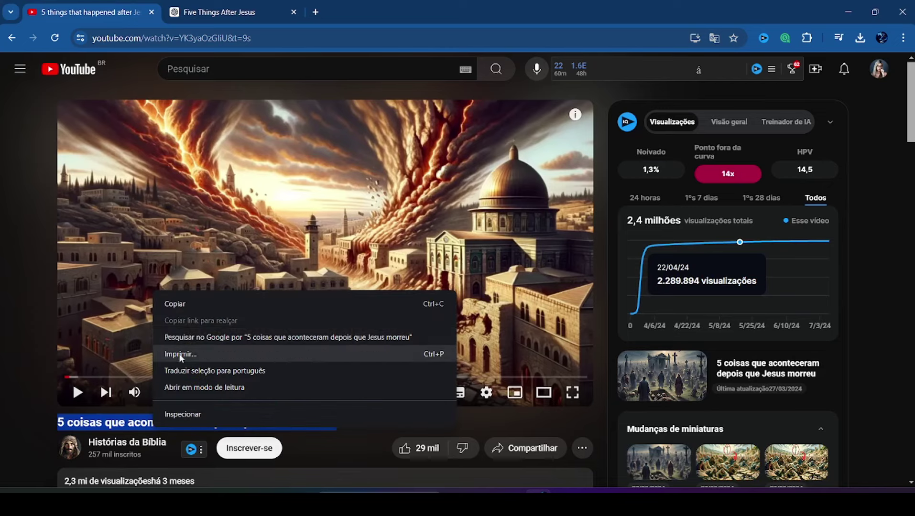
pyautogui.click(194, 306)
pyautogui.click(235, 13)
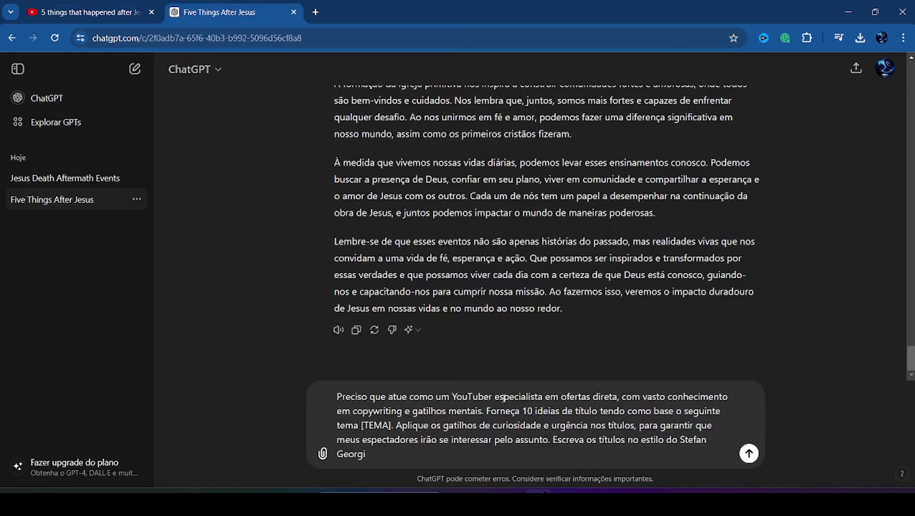
pyautogui.moveTo(361, 423); pyautogui.dragTo(391, 416)
pyautogui.hotkey('ctrl', 'v')
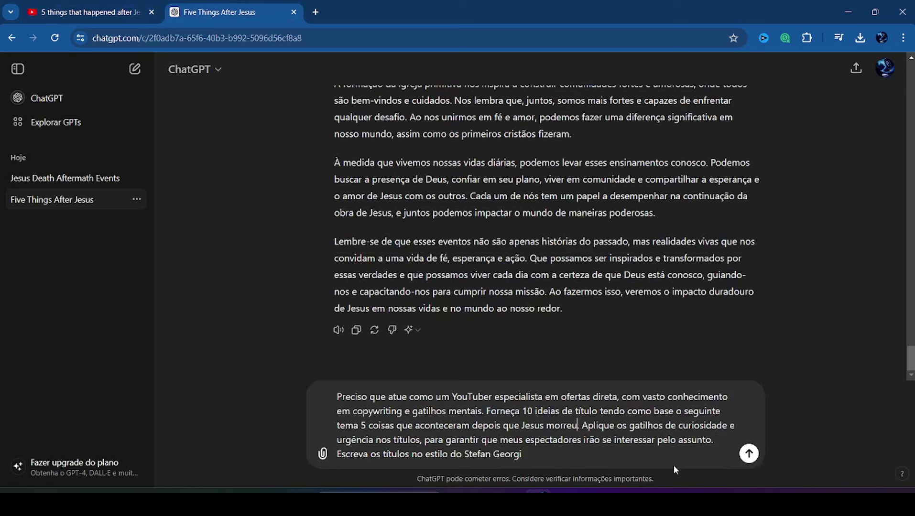
pyautogui.click(748, 453)
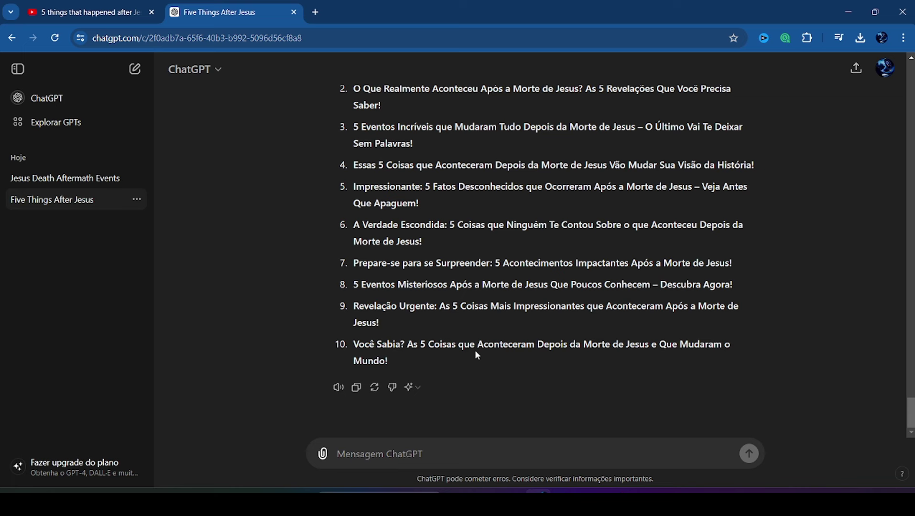
# Copy the tenth suggested title without its opening "Você Sabia?".
pyautogui.tripleClick(652, 347)
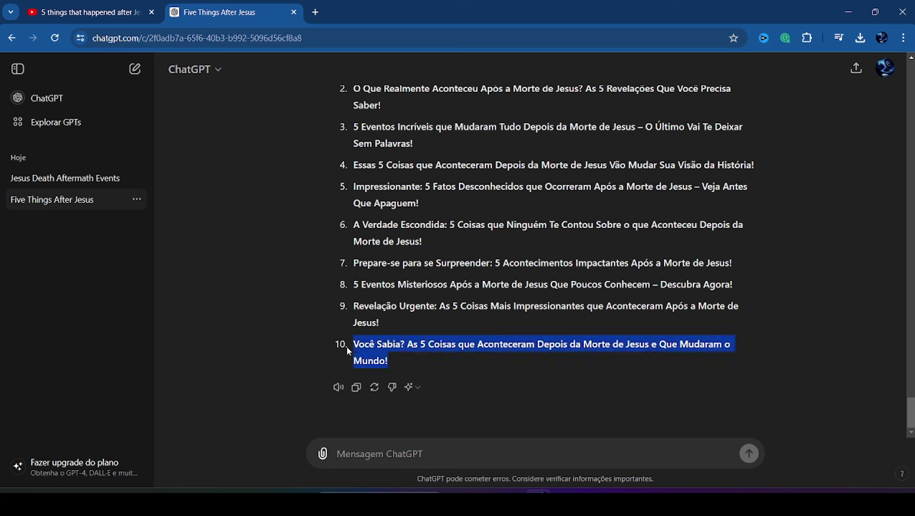
pyautogui.click(420, 345)
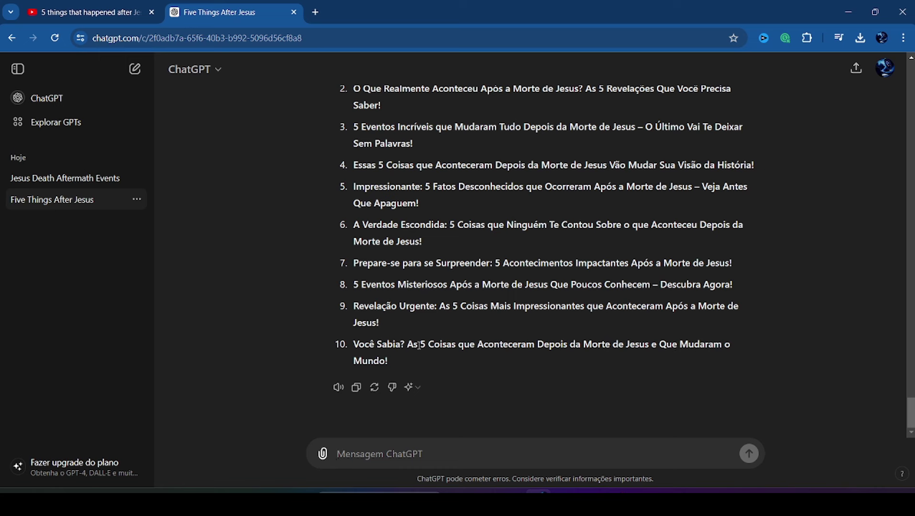
pyautogui.moveTo(409, 346); pyautogui.dragTo(429, 359)
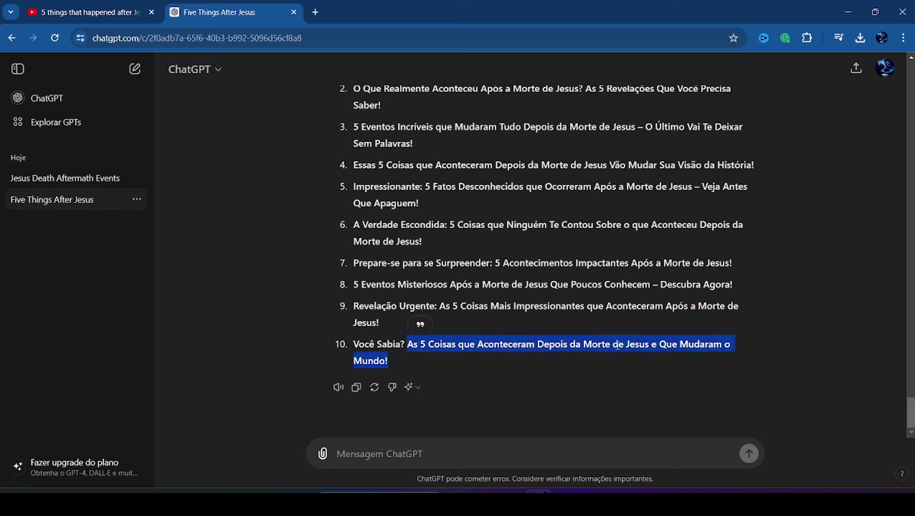
pyautogui.rightClick(570, 349)
pyautogui.click(635, 226)
# In the output folder, rename the image 0703 (12) as "As 5 Coisas que Aconteceram Depois da Morte de Jesus e Que Mudaram o Mundo!".
pyautogui.hotkey('alt', 'Tab')
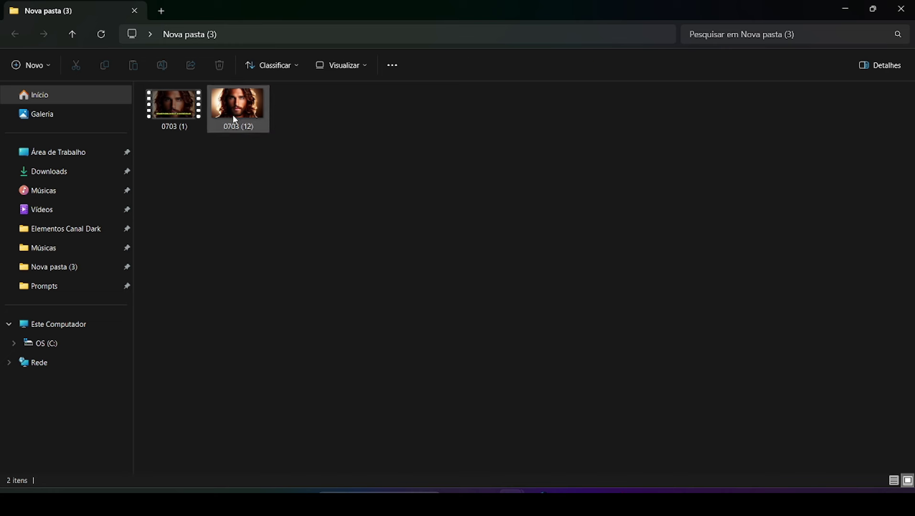
pyautogui.rightClick(235, 119)
pyautogui.click(326, 421)
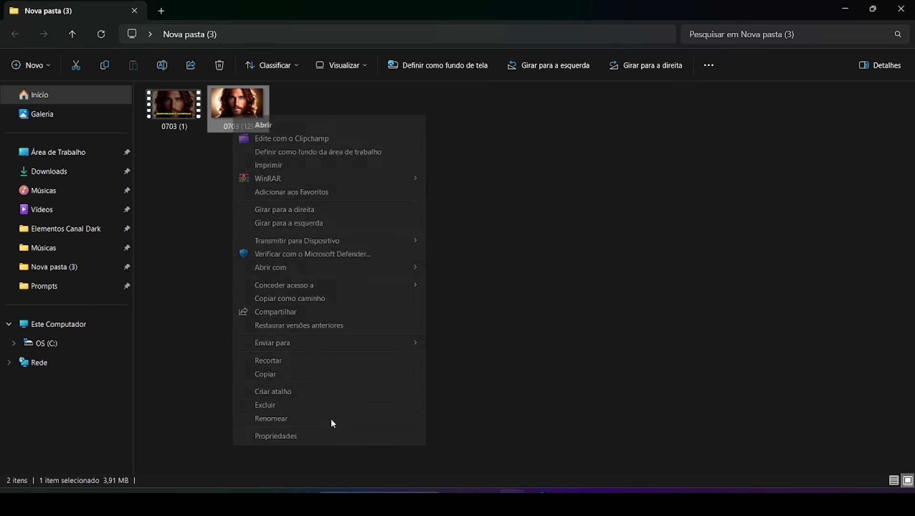
pyautogui.click(314, 418)
pyautogui.hotkey('ctrl', 'v')
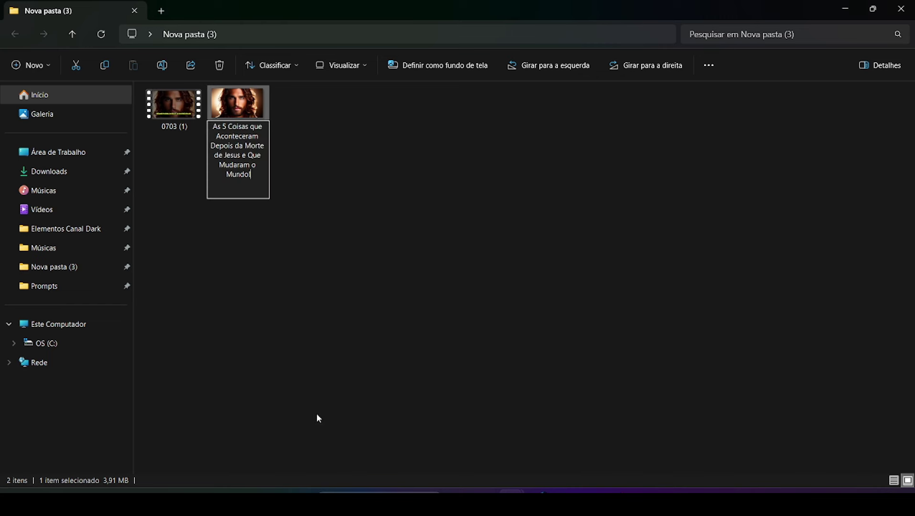
pyautogui.press('Return')
# Rename the video 0703 (1) as "As 5 Coisas que Aconteceram Depois da Morte de Jesus e Que Mudaram o Mundo!".
pyautogui.click(175, 119)
pyautogui.rightClick(175, 119)
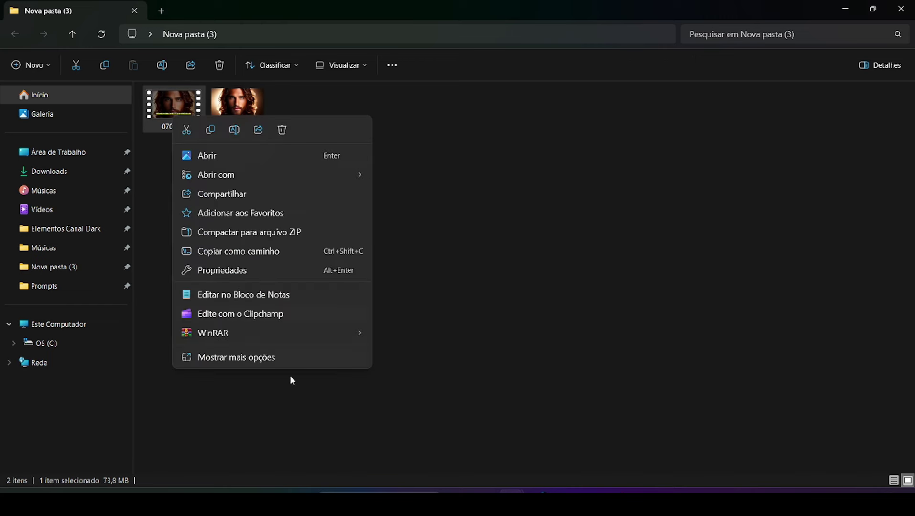
pyautogui.click(289, 364)
pyautogui.click(218, 358)
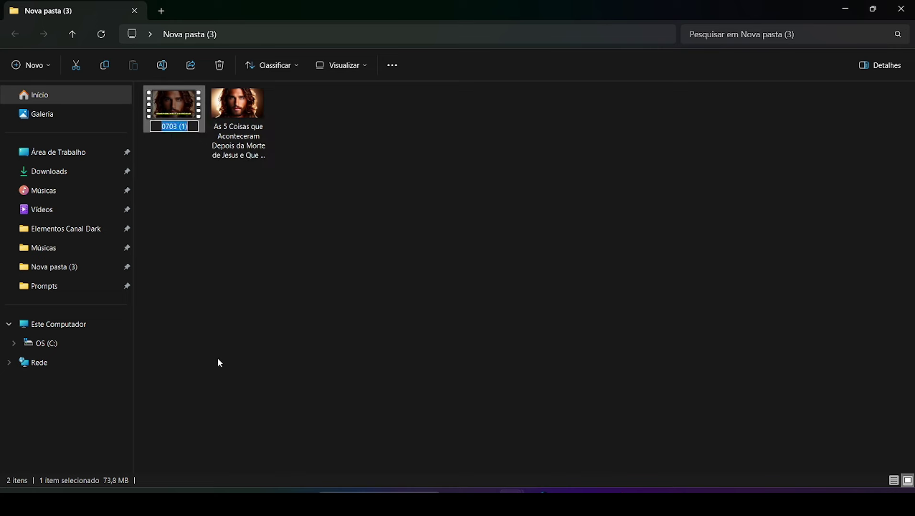
pyautogui.hotkey('ctrl', 'v')
pyautogui.click(480, 243)
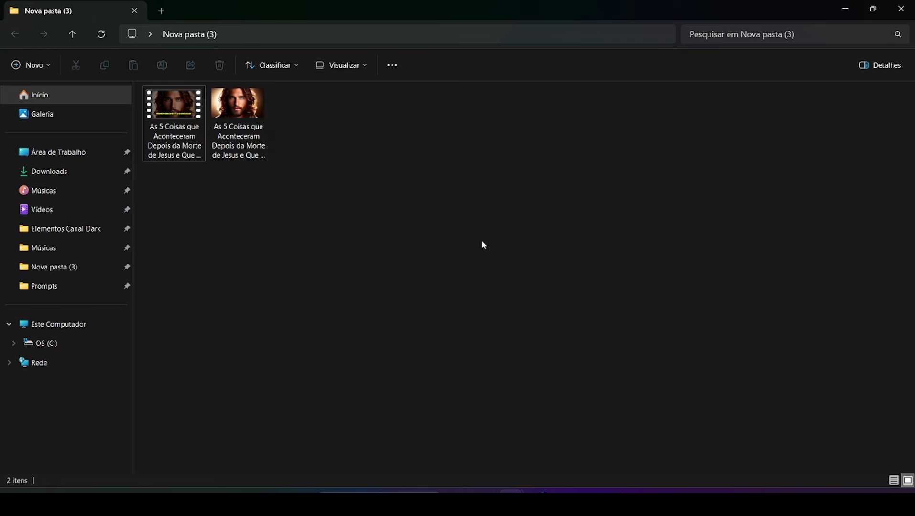